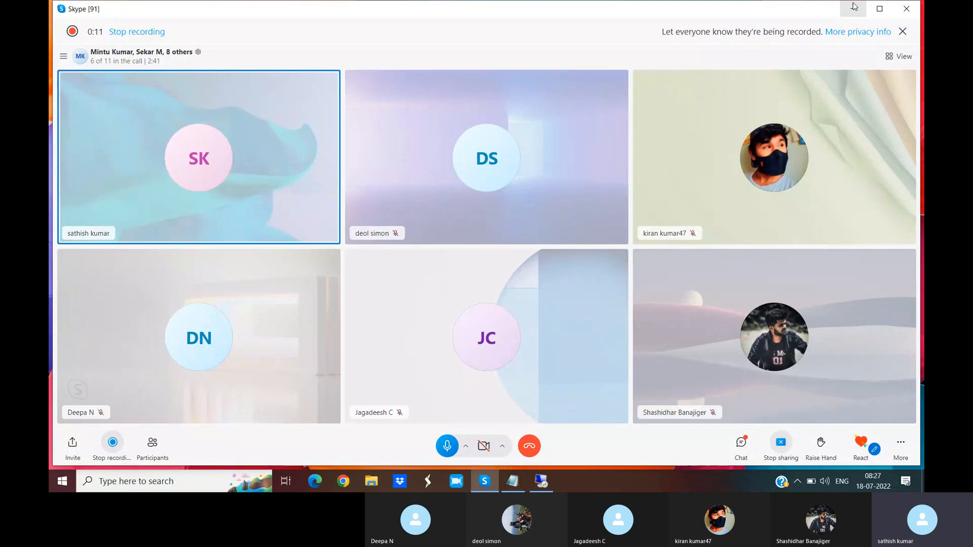
# - Switch to the Tcodes notes in Notepad and highlight the House bank definition passages while reading them
pyautogui.click(855, 7)
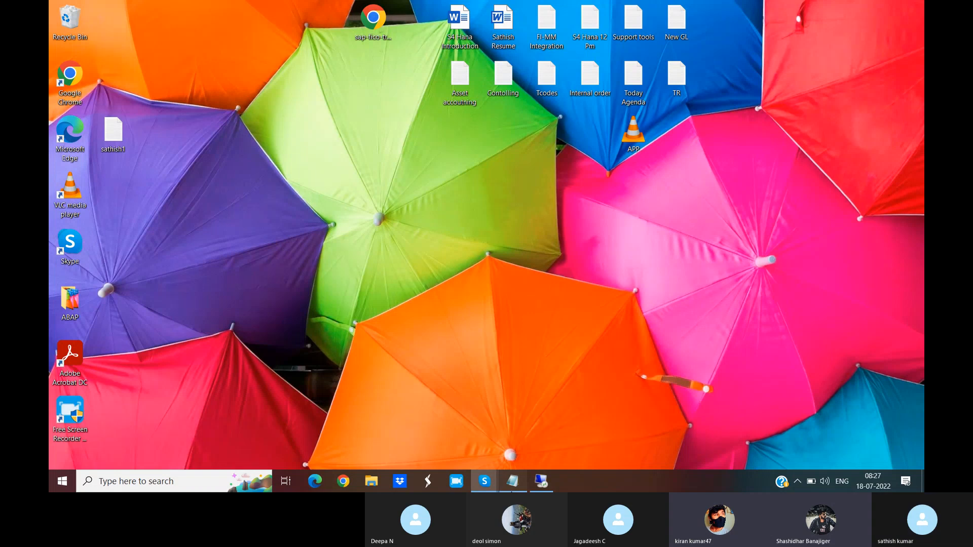
pyautogui.click(513, 482)
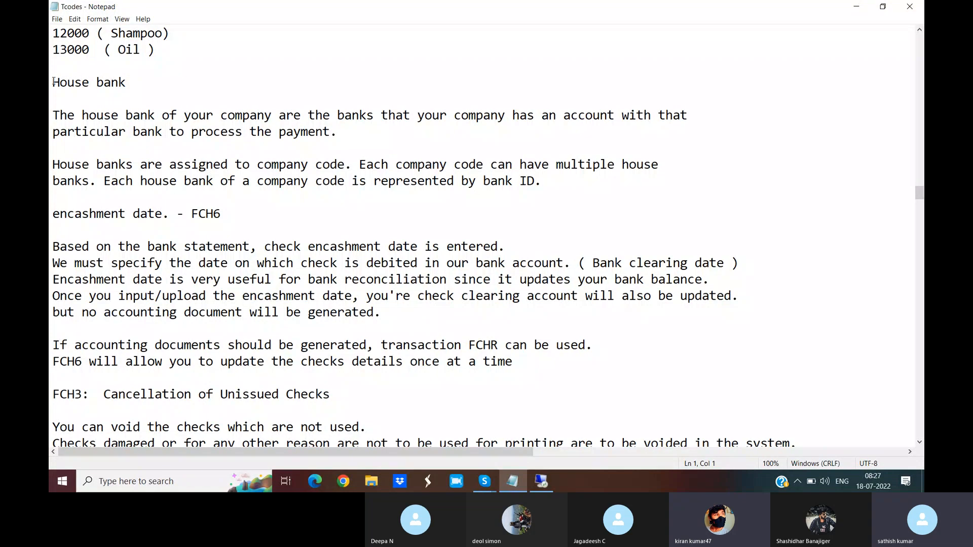
pyautogui.moveTo(53, 116); pyautogui.dragTo(272, 116)
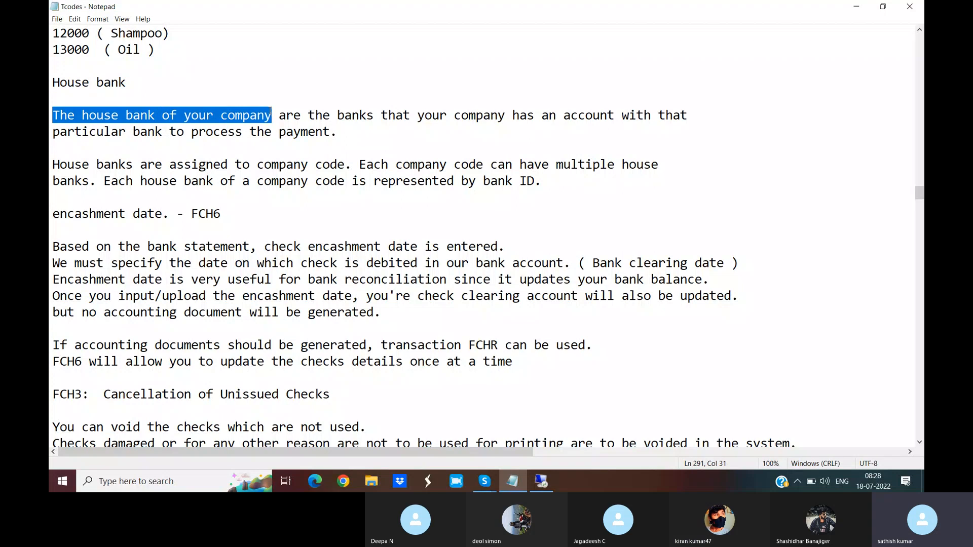
pyautogui.moveTo(272, 116); pyautogui.dragTo(678, 130)
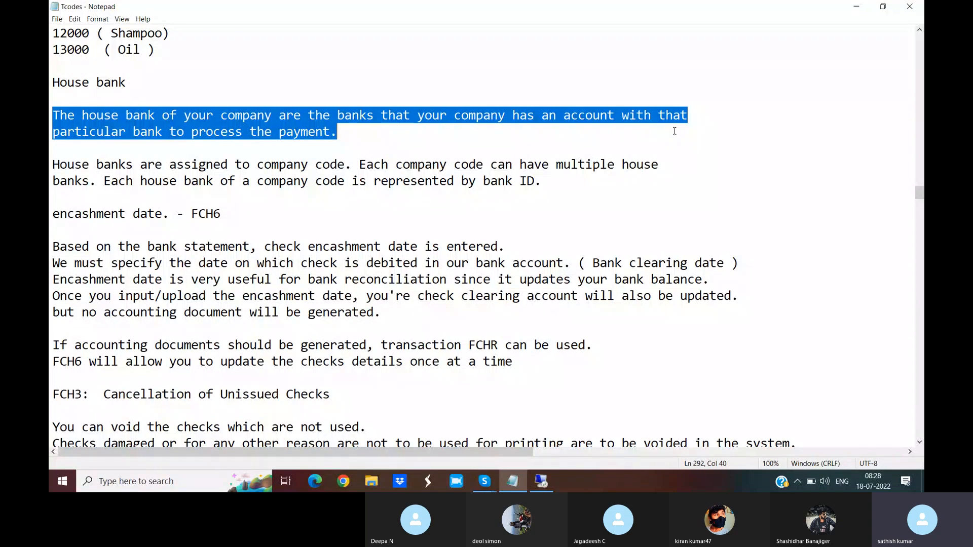
pyautogui.moveTo(52, 165); pyautogui.dragTo(352, 161)
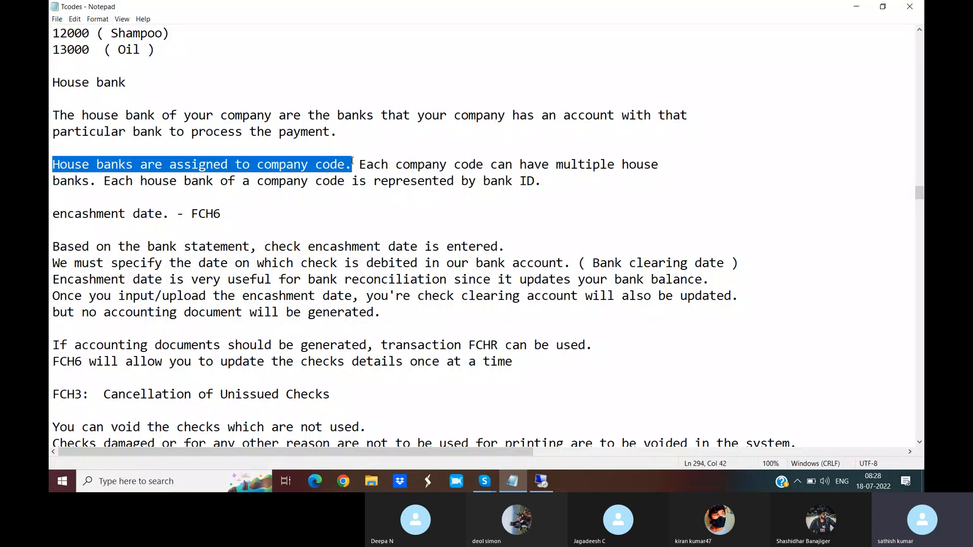
pyautogui.click(358, 162)
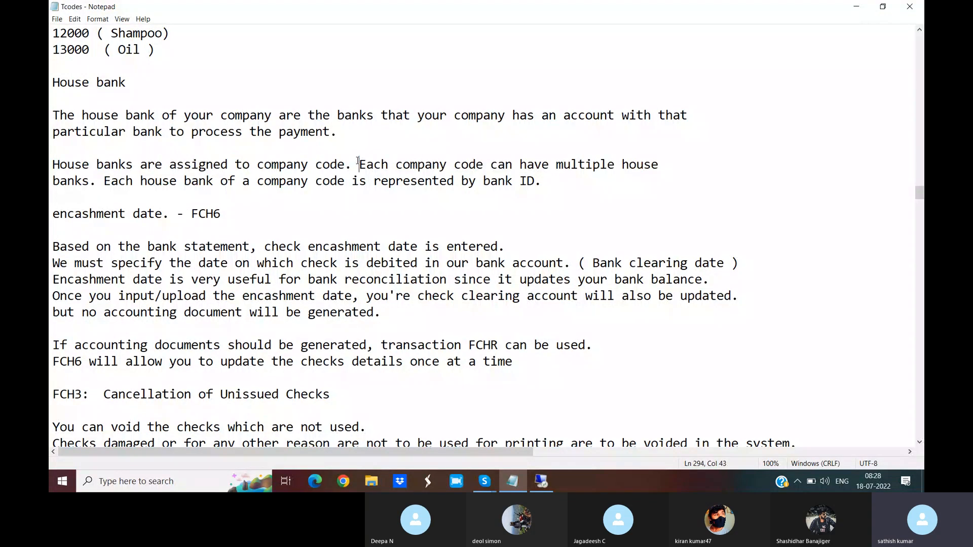
pyautogui.moveTo(358, 162); pyautogui.dragTo(97, 183)
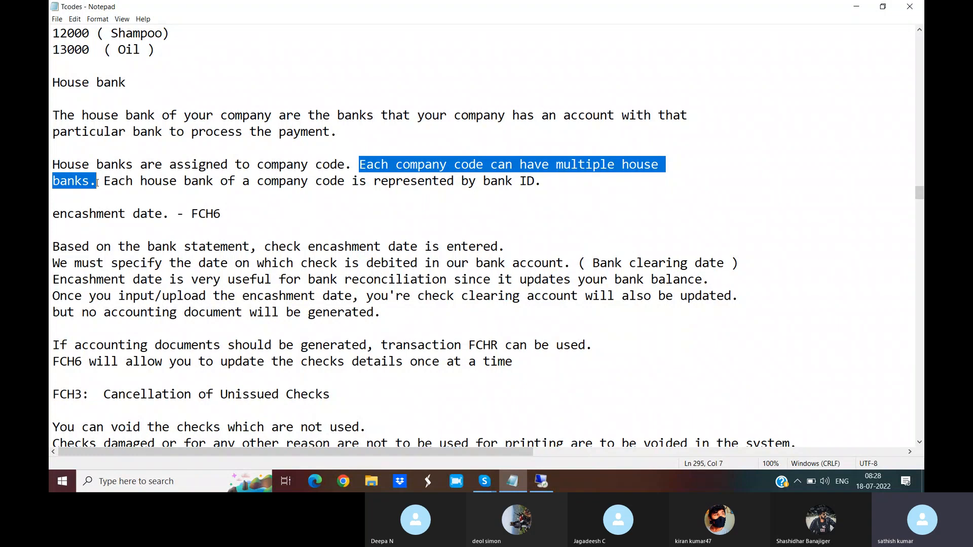
pyautogui.moveTo(104, 181); pyautogui.dragTo(567, 183)
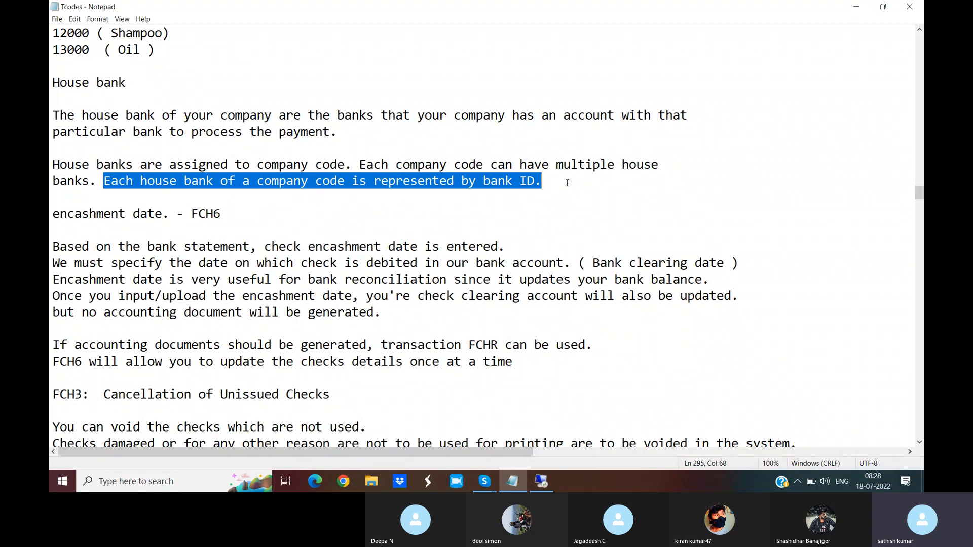
pyautogui.click(53, 82)
pyautogui.keyDown('shift'); pyautogui.click(574, 187); pyautogui.keyUp('shift')
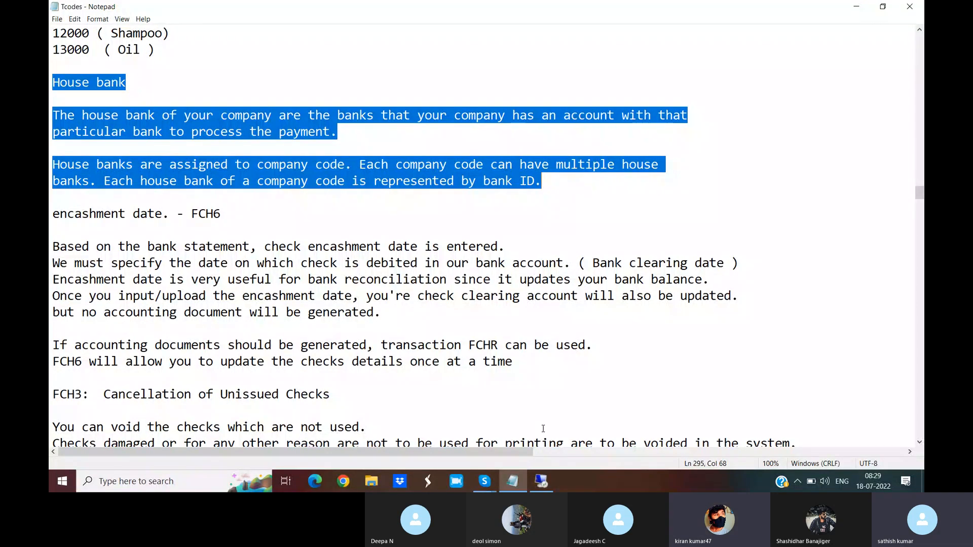
# - Switch to the SAP remote desktop session and start transaction /NFS00 for central G/L account maintenance
pyautogui.moveTo(546, 491)
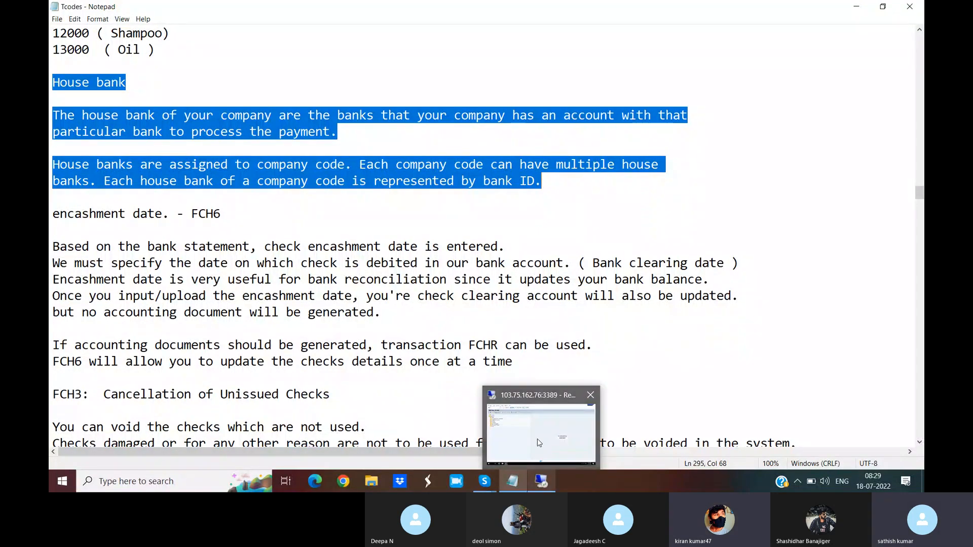
pyautogui.click(548, 488)
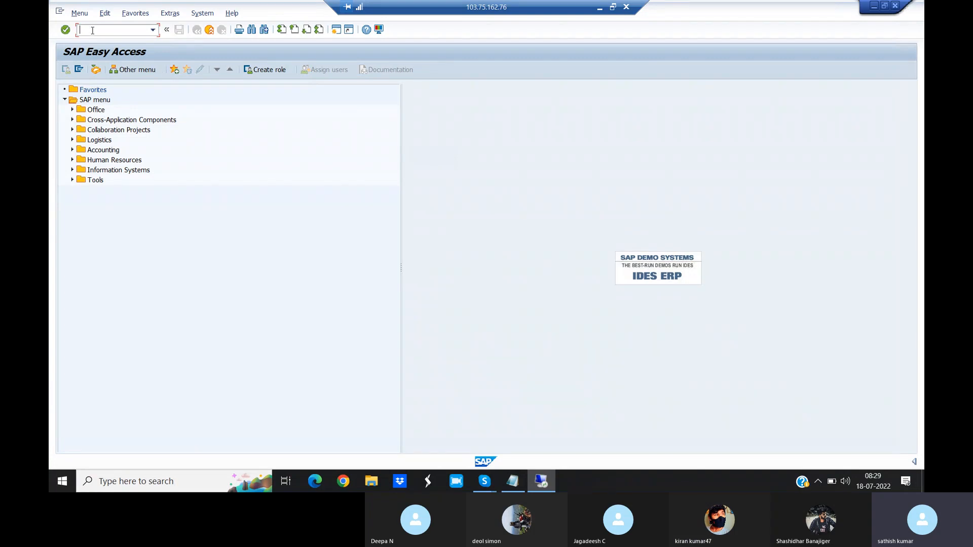
pyautogui.write('/NFS00')
pyautogui.press('Return')
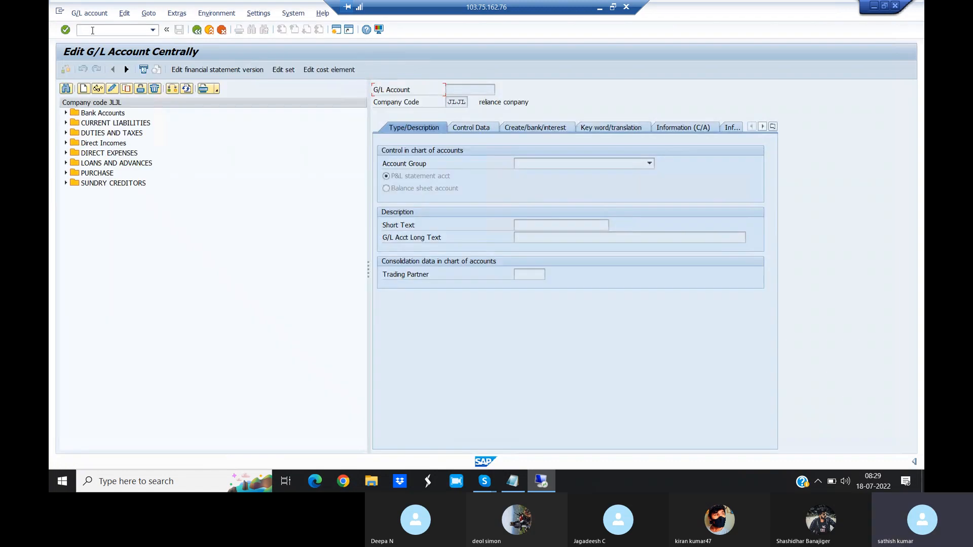
# - Try to copy the Yes BANK account under Bank Accounts as G/L account 205004 in company code JLJL
pyautogui.click(67, 113)
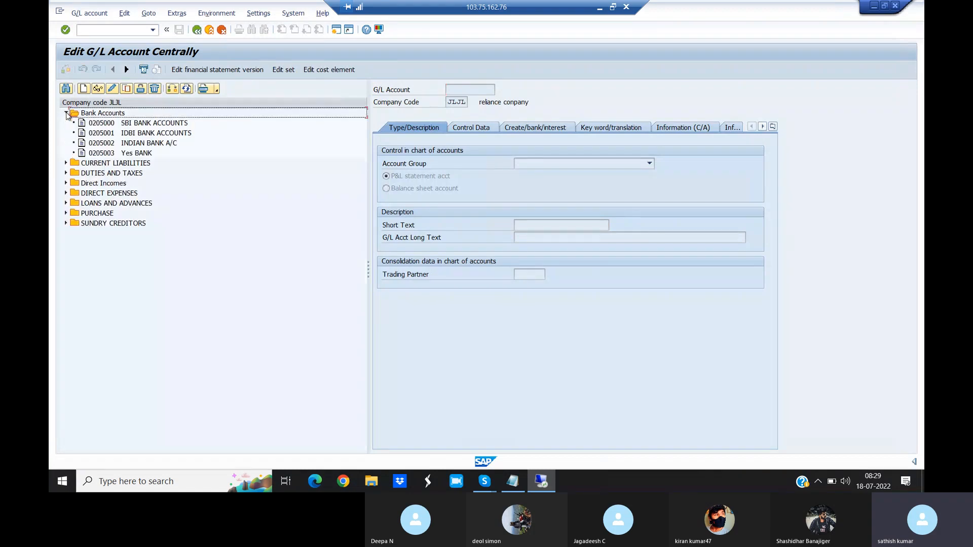
pyautogui.click(132, 155)
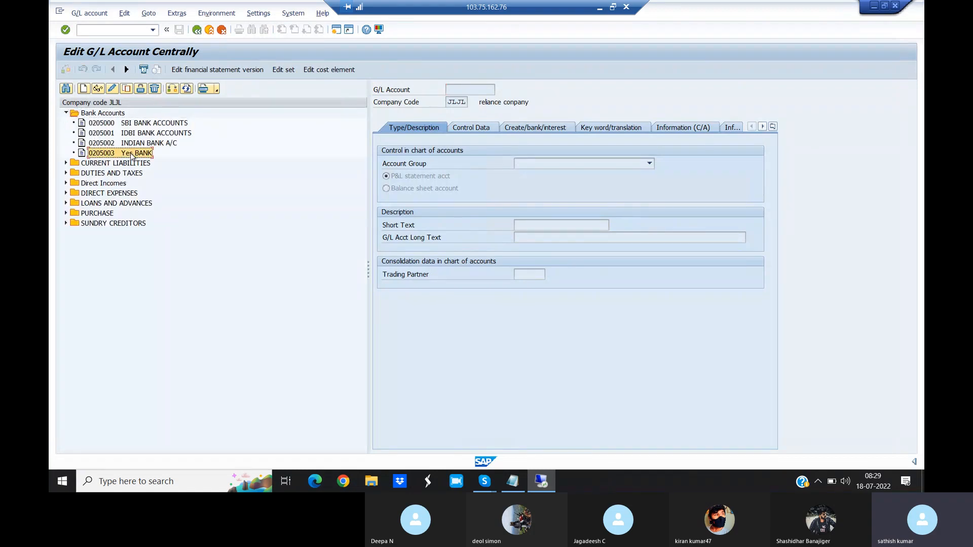
pyautogui.rightClick(131, 155)
pyautogui.click(155, 186)
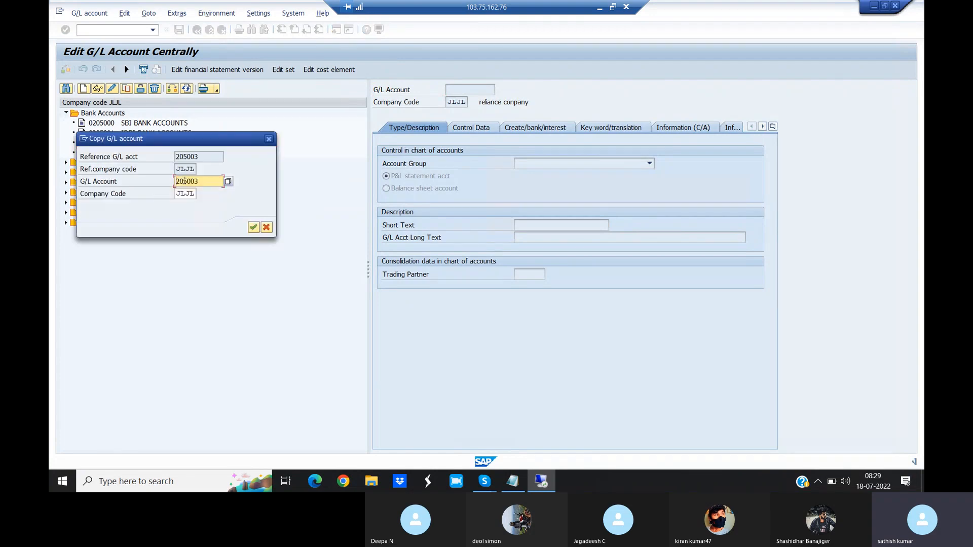
pyautogui.click(213, 181)
pyautogui.press('BackSpace')
pyautogui.write('4')
pyautogui.press('Return')
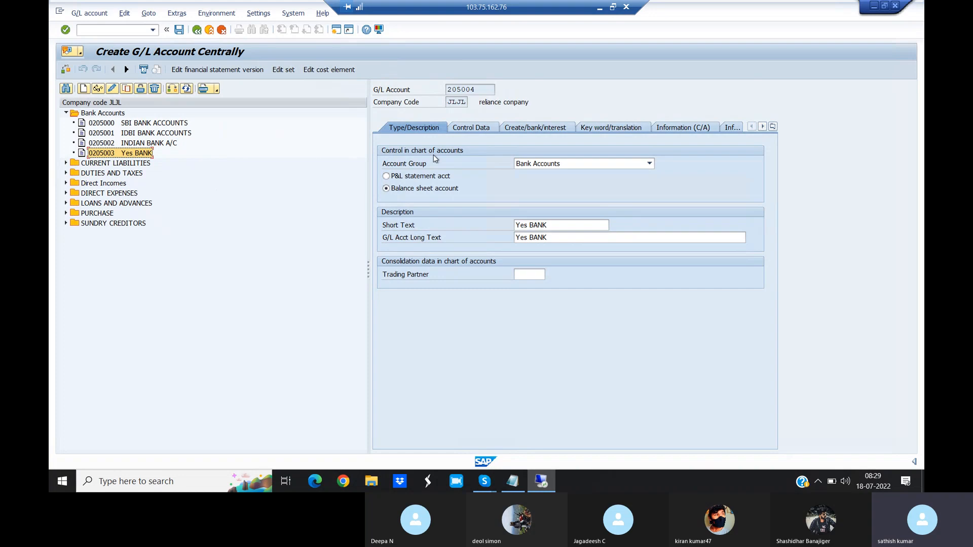
pyautogui.click(559, 227)
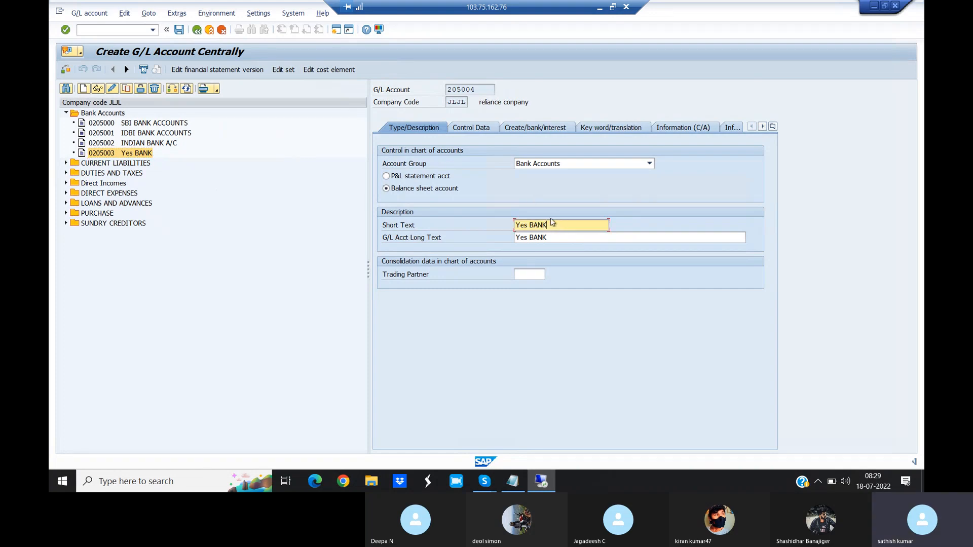
pyautogui.click(527, 128)
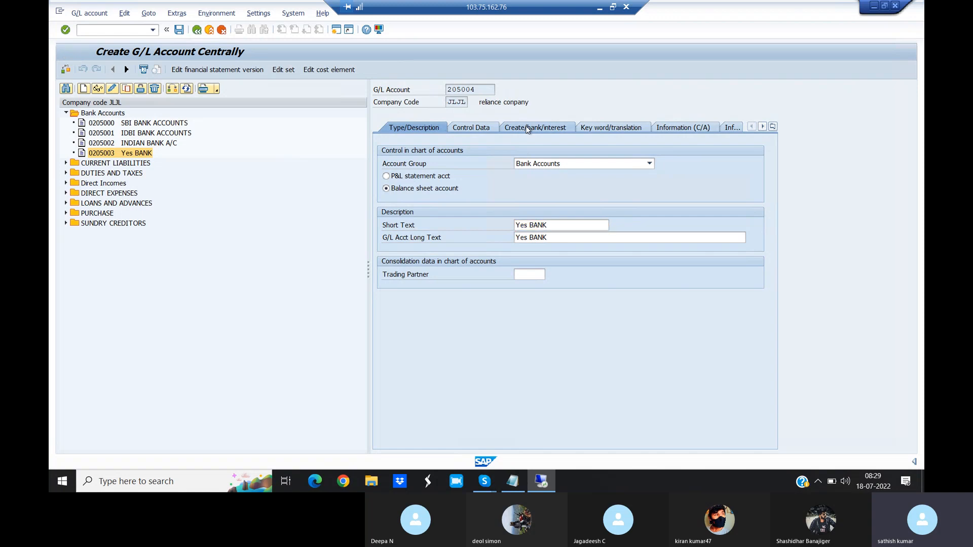
pyautogui.click(464, 128)
pyautogui.click(410, 130)
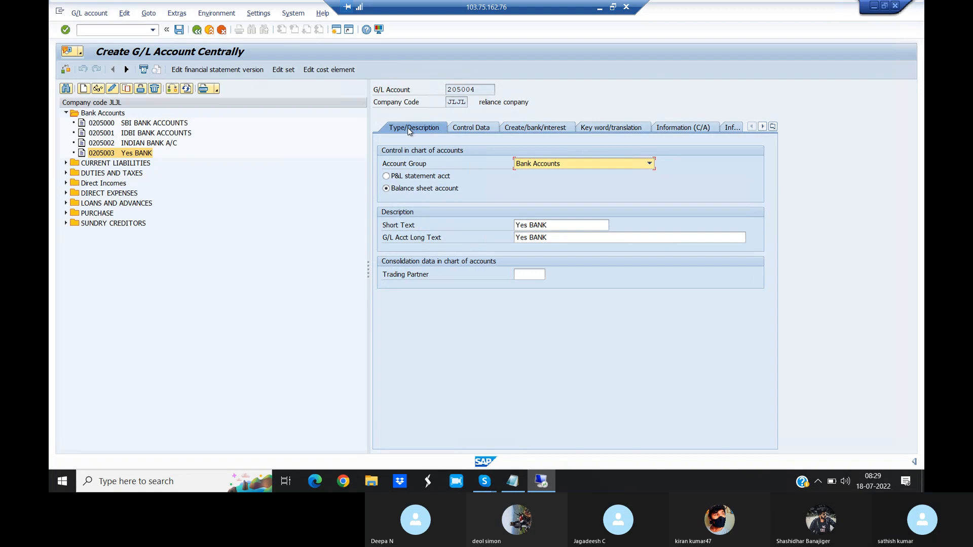
# - Discard the copied account and start a blank G/L account 205004 in company code JLJL
pyautogui.click(83, 89)
pyautogui.click(272, 206)
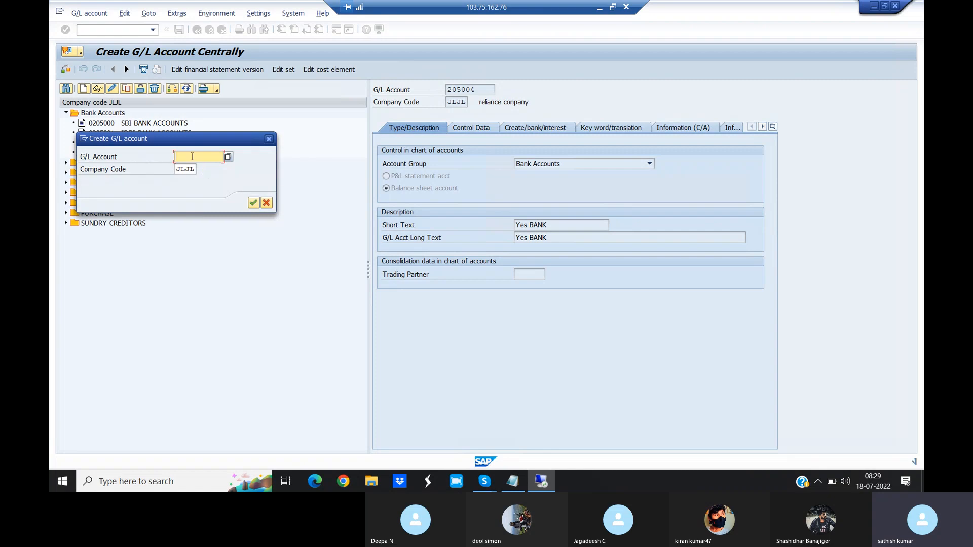
pyautogui.write('20')
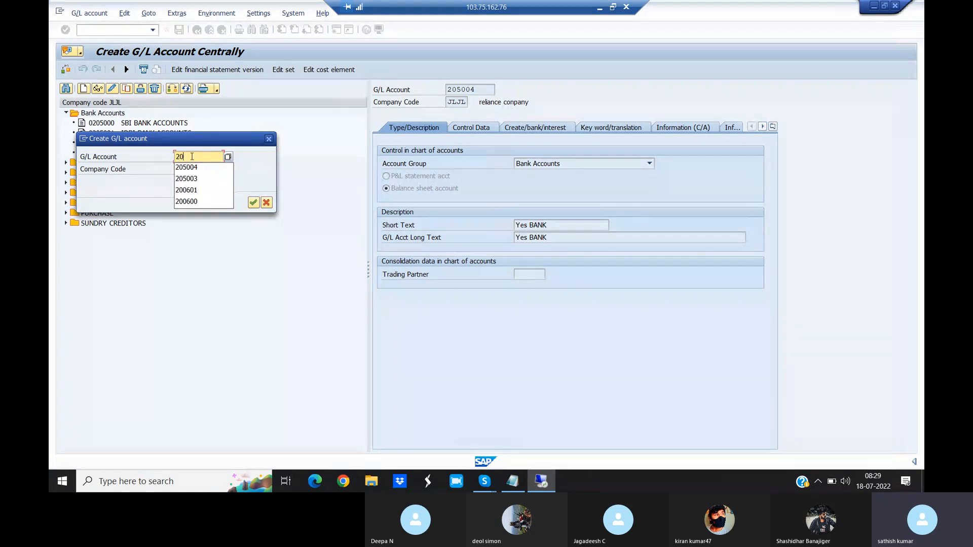
pyautogui.click(206, 142)
pyautogui.moveTo(206, 146); pyautogui.dragTo(330, 148)
pyautogui.write('500')
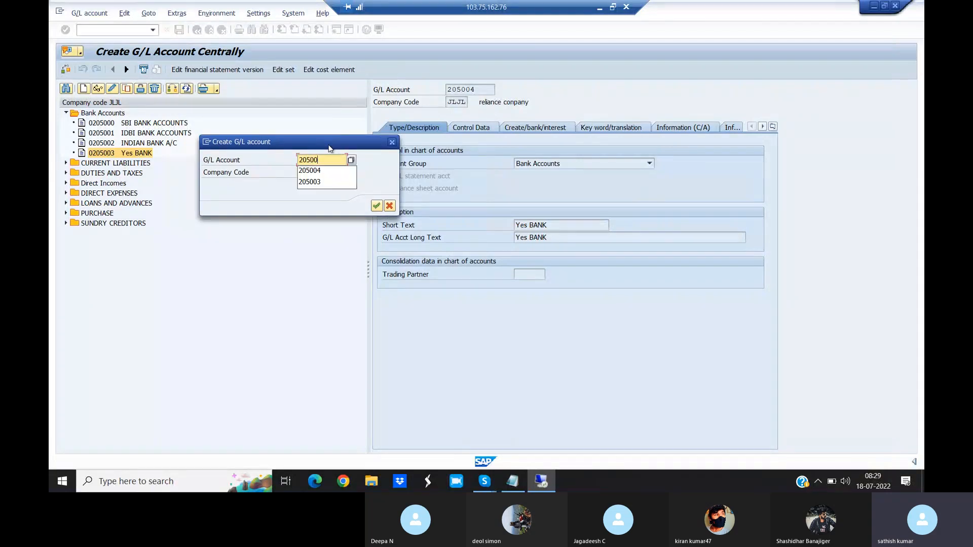
pyautogui.write('4')
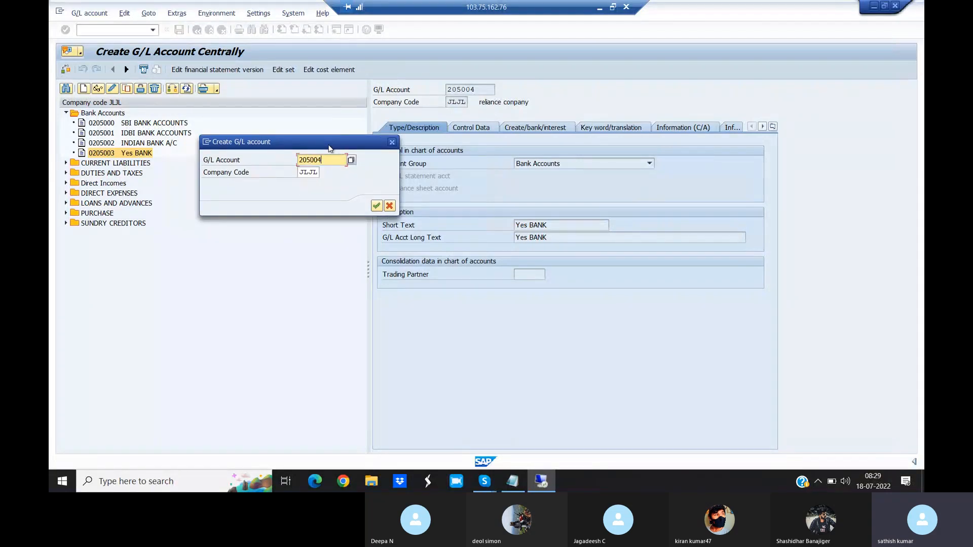
pyautogui.click(376, 205)
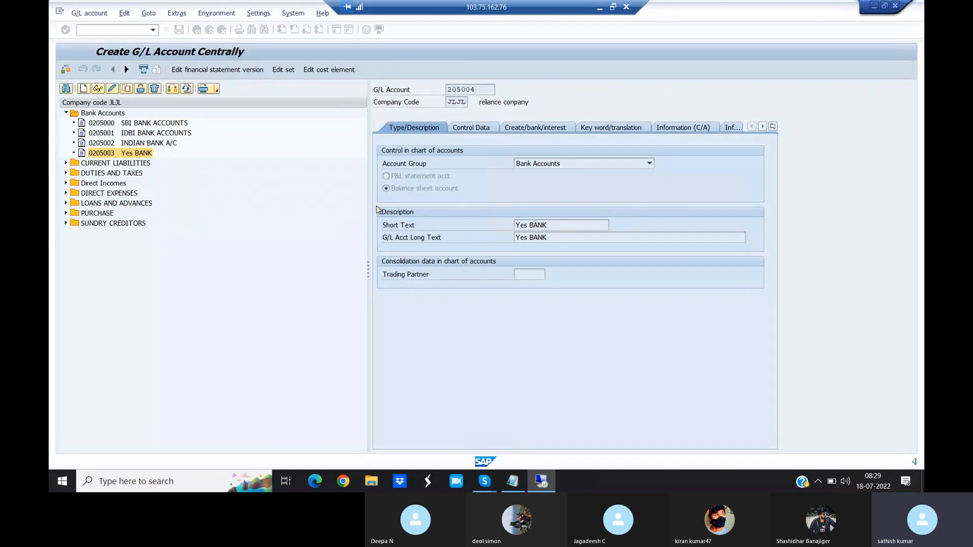
# - Assign the new account to the Bank Accounts account group and classify it as a balance sheet account
pyautogui.click(532, 165)
pyautogui.click(552, 206)
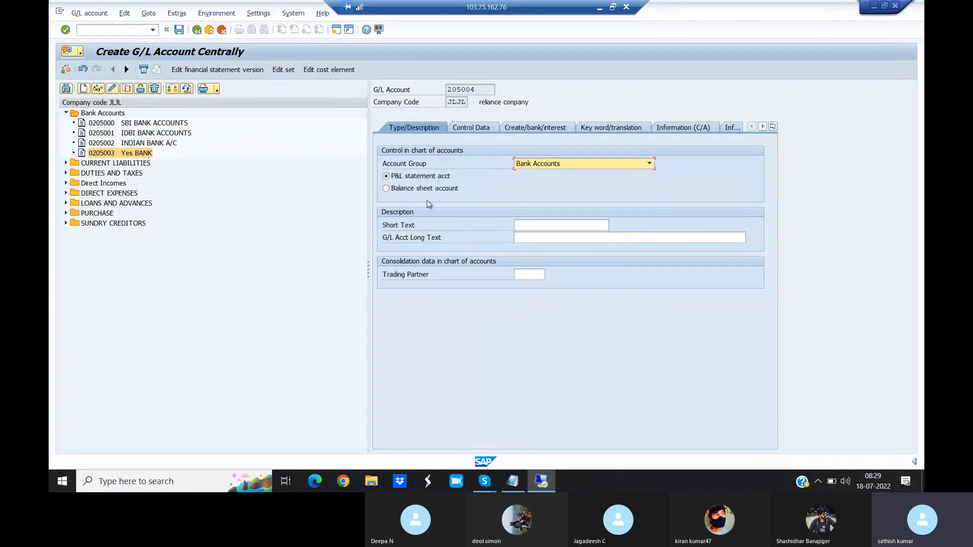
pyautogui.click(387, 189)
# - Enter "Axis Bank" as both the short text and the long text of the G/L account
pyautogui.click(538, 226)
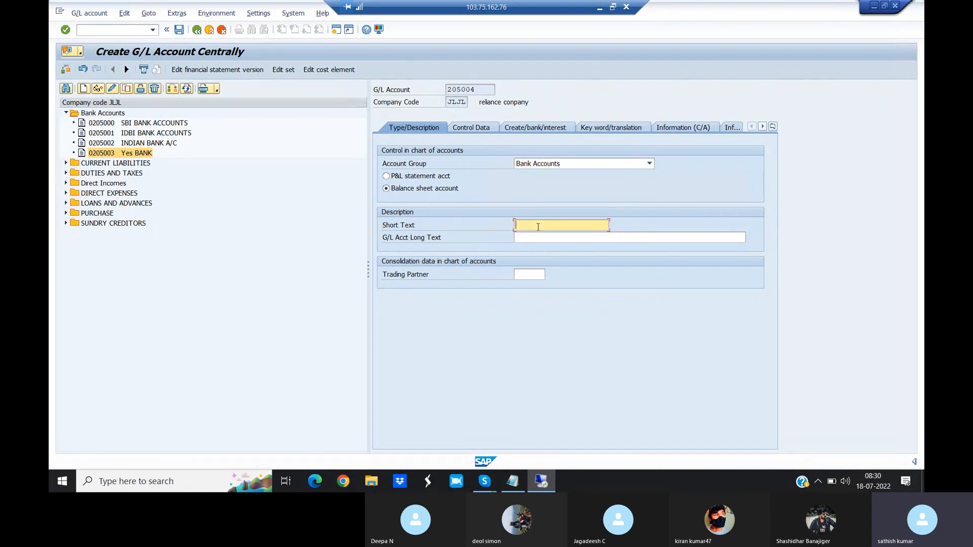
pyautogui.write('A')
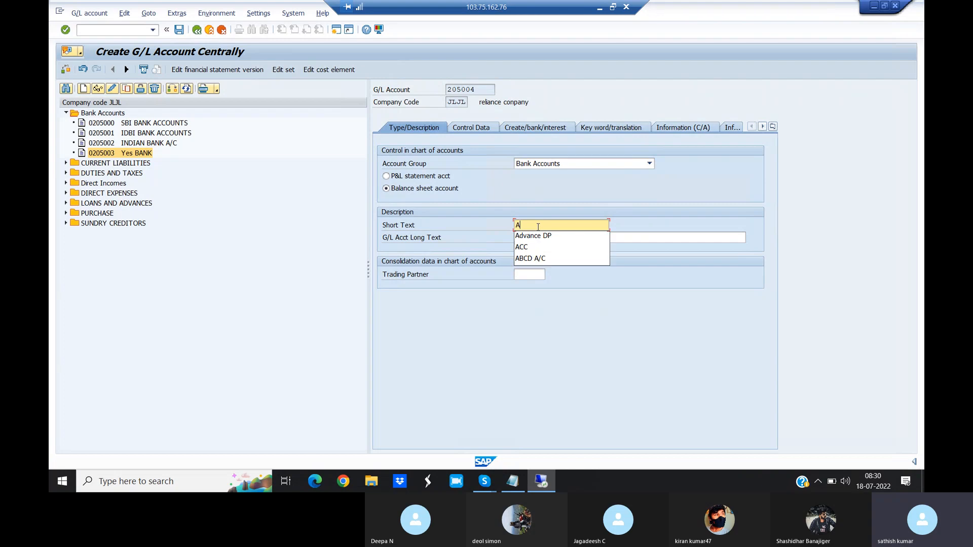
pyautogui.write('xis Bank')
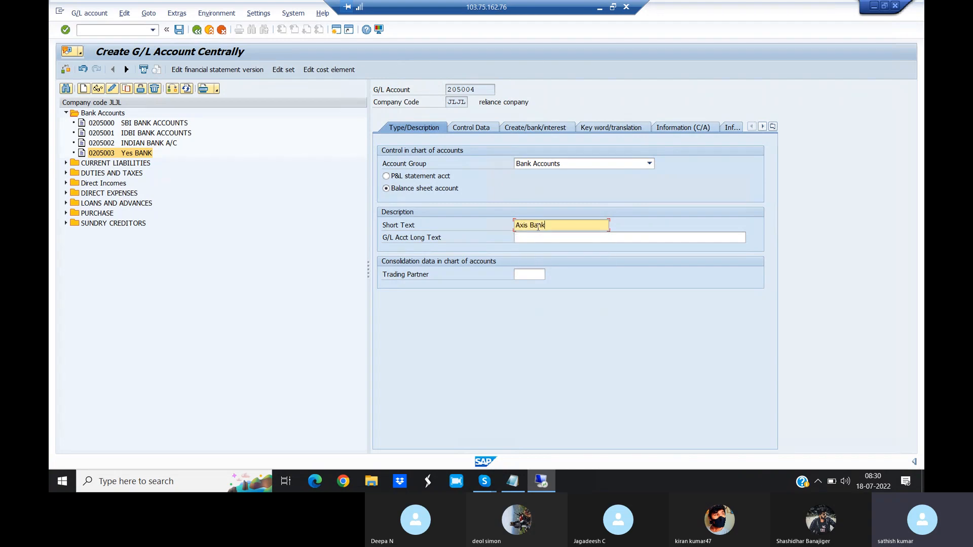
pyautogui.click(528, 237)
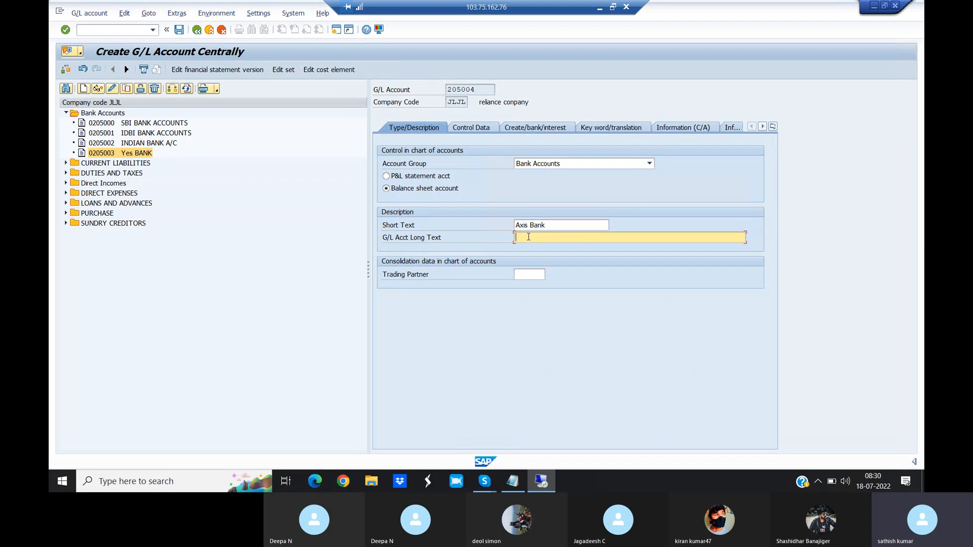
pyautogui.write('A')
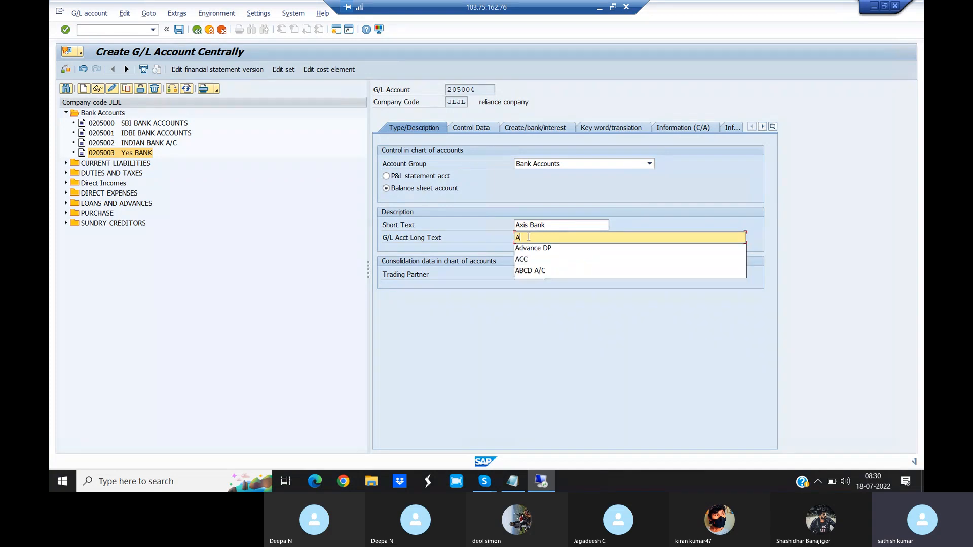
pyautogui.write('is')
pyautogui.press('BackSpace')
pyautogui.press('BackSpace')
pyautogui.write('xis B')
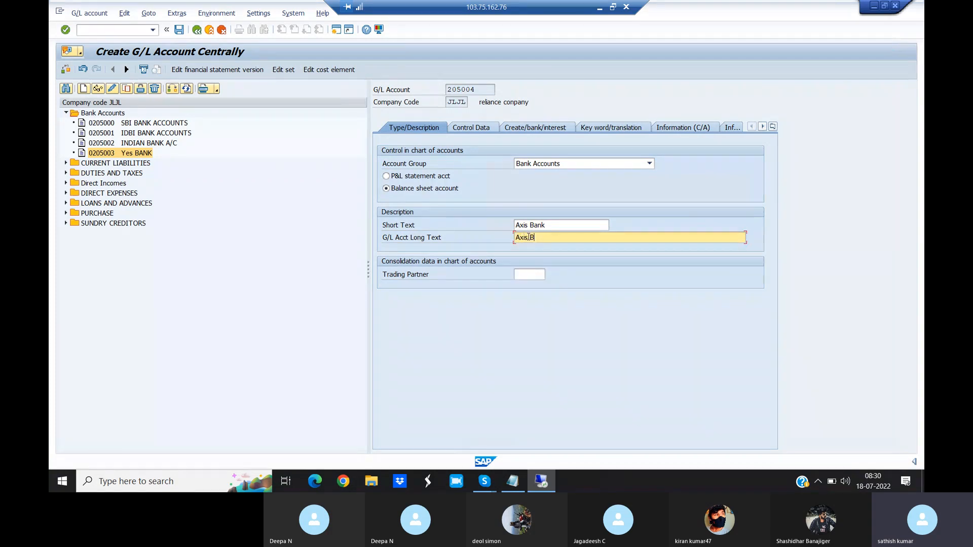
pyautogui.write('ank')
# - In the account's control data, enable only balances in local currency and line item display, and choose sort key 001
pyautogui.click(468, 131)
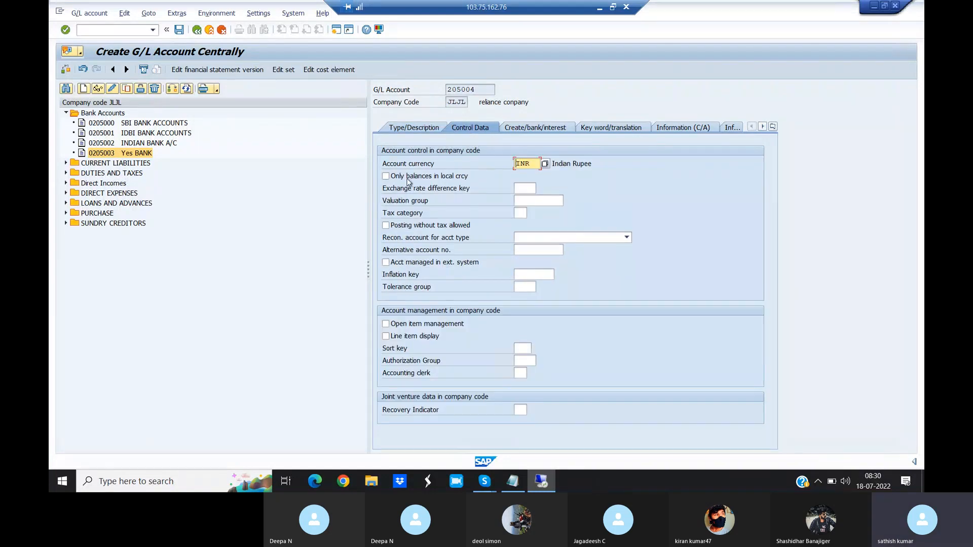
pyautogui.click(386, 176)
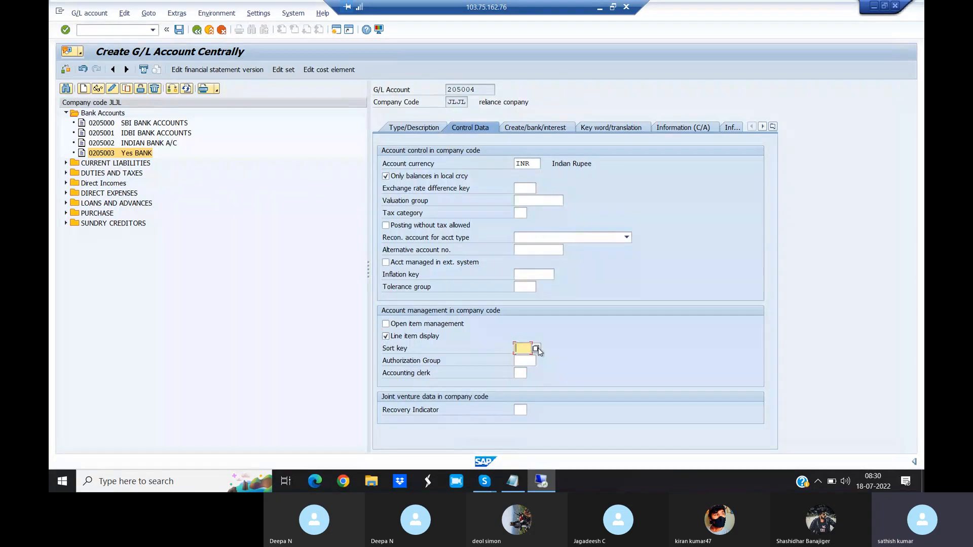
pyautogui.click(538, 348)
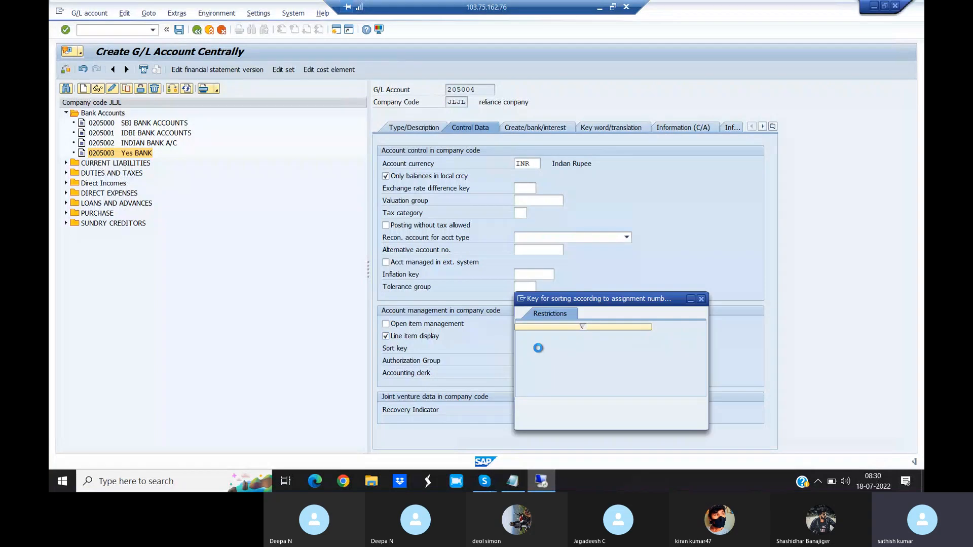
pyautogui.doubleClick(525, 78)
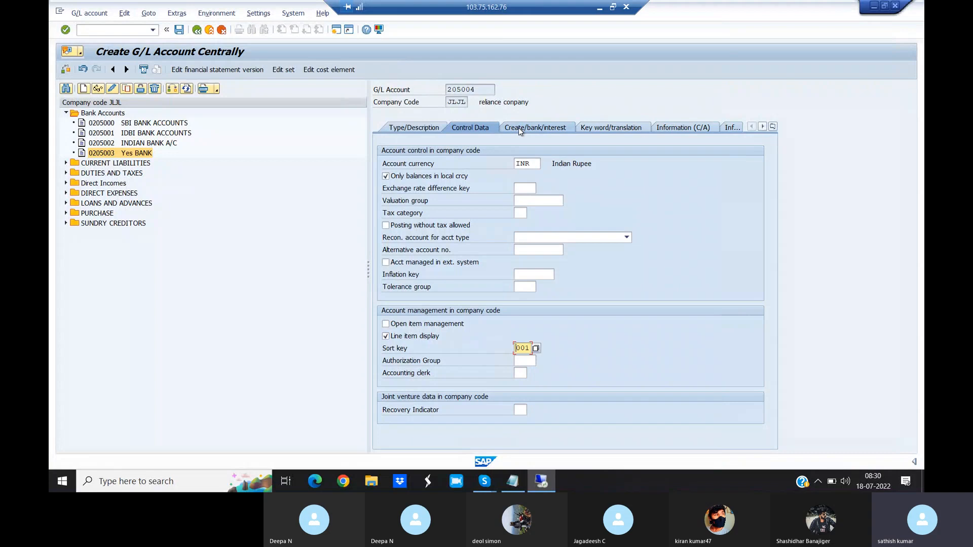
# - Assign field status group G005 to the new G/L account, save it and review its saved data
pyautogui.click(518, 128)
pyautogui.click(539, 163)
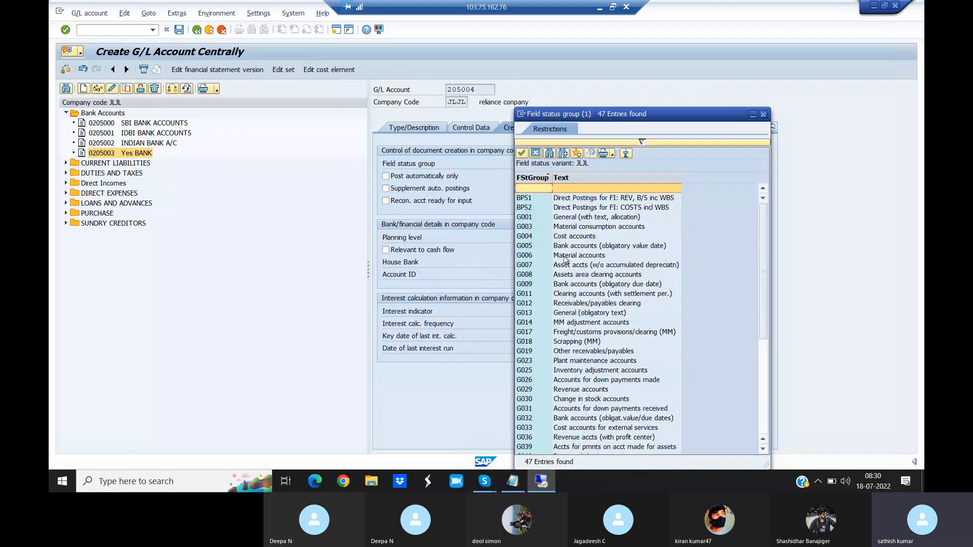
pyautogui.doubleClick(555, 246)
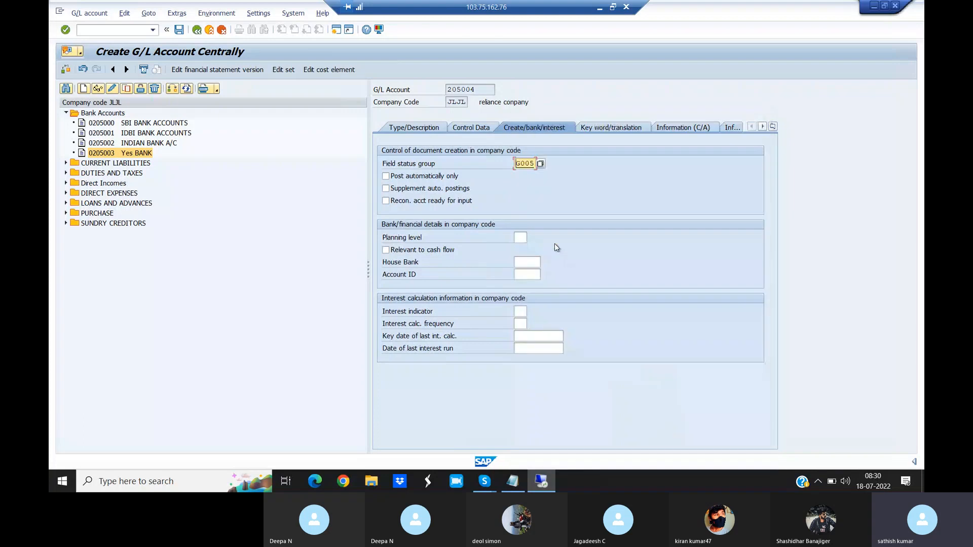
pyautogui.click(179, 29)
pyautogui.click(415, 128)
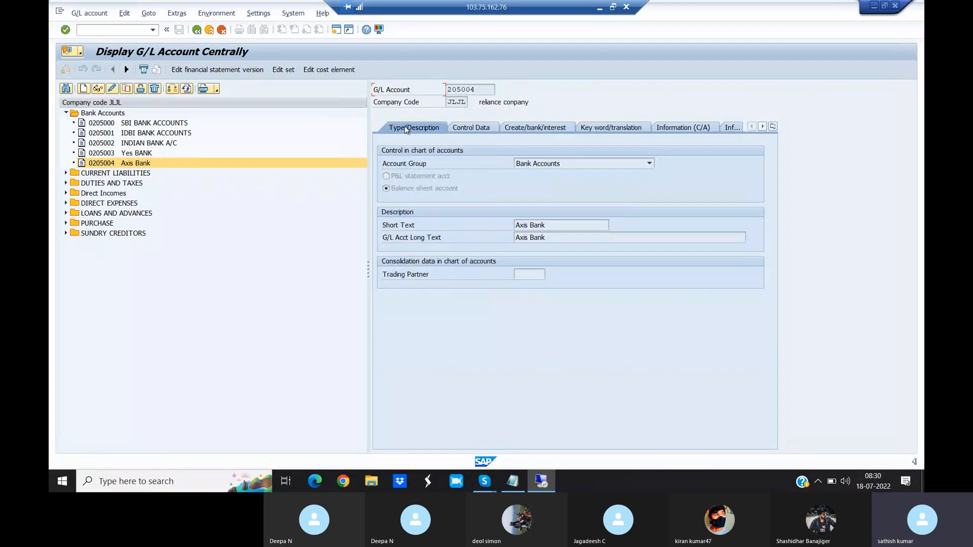
pyautogui.click(473, 128)
pyautogui.click(542, 128)
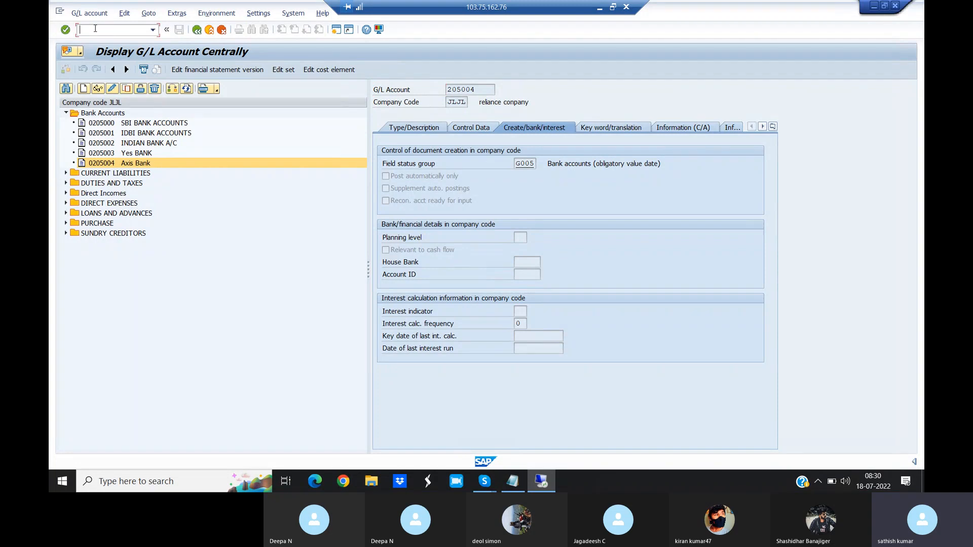
# - Start transaction FI12 to maintain the house banks of company code JLJL
pyautogui.write('/NFI12')
pyautogui.press('Return')
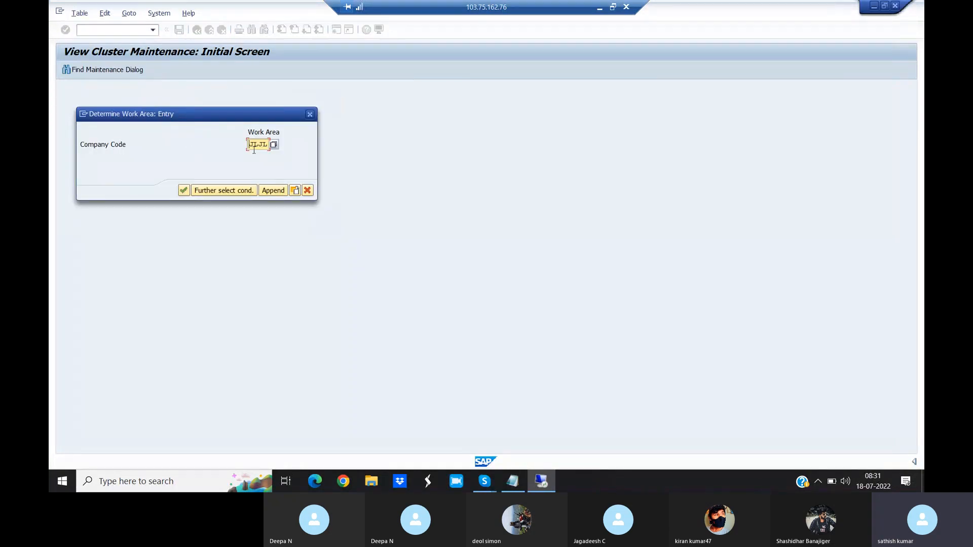
pyautogui.click(184, 189)
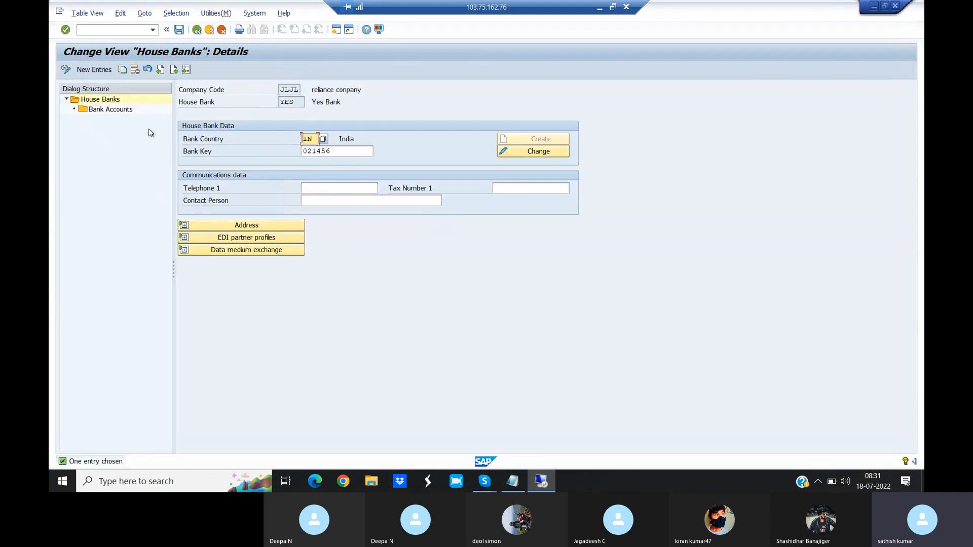
# - Add a new house bank AXIS with bank country IN and bank key 021345
pyautogui.click(107, 74)
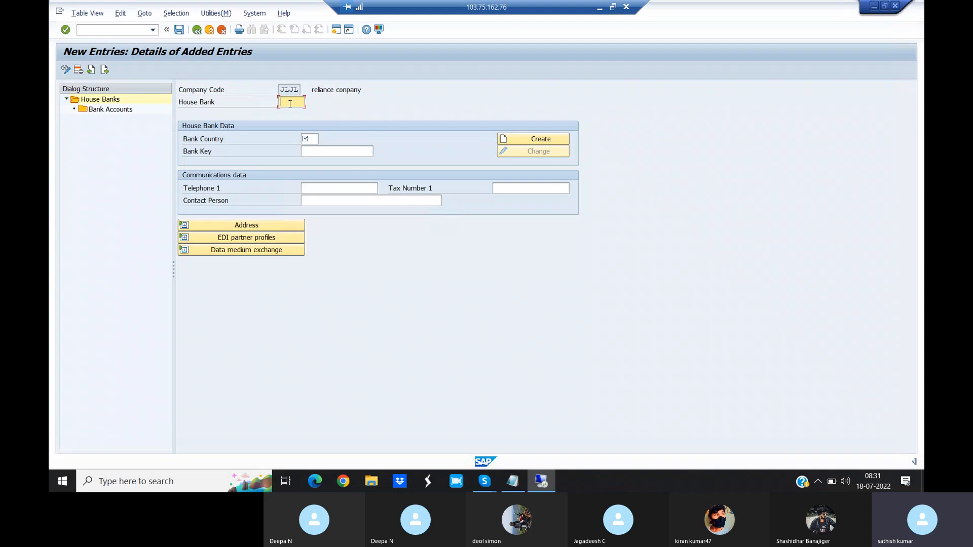
pyautogui.write('AXIS')
pyautogui.click(308, 139)
pyautogui.write('IN')
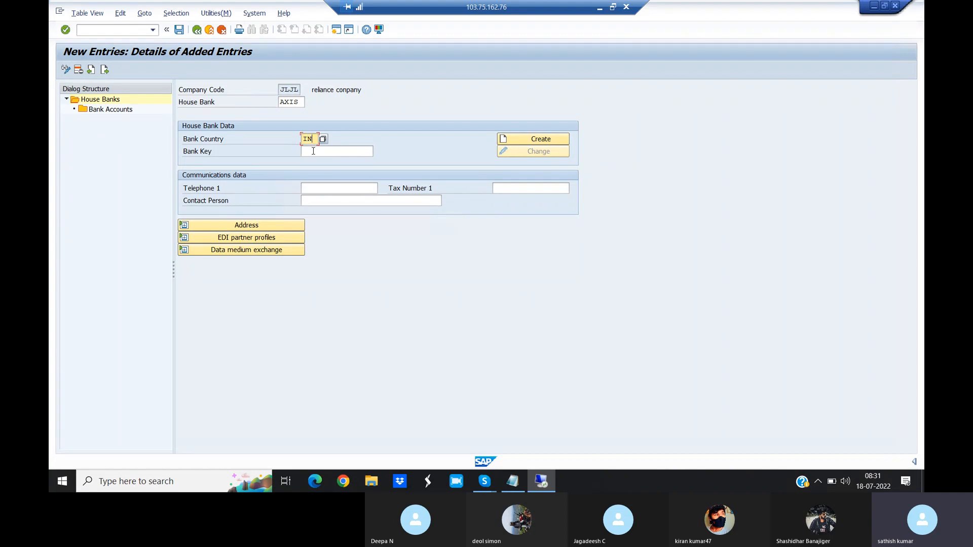
pyautogui.click(314, 154)
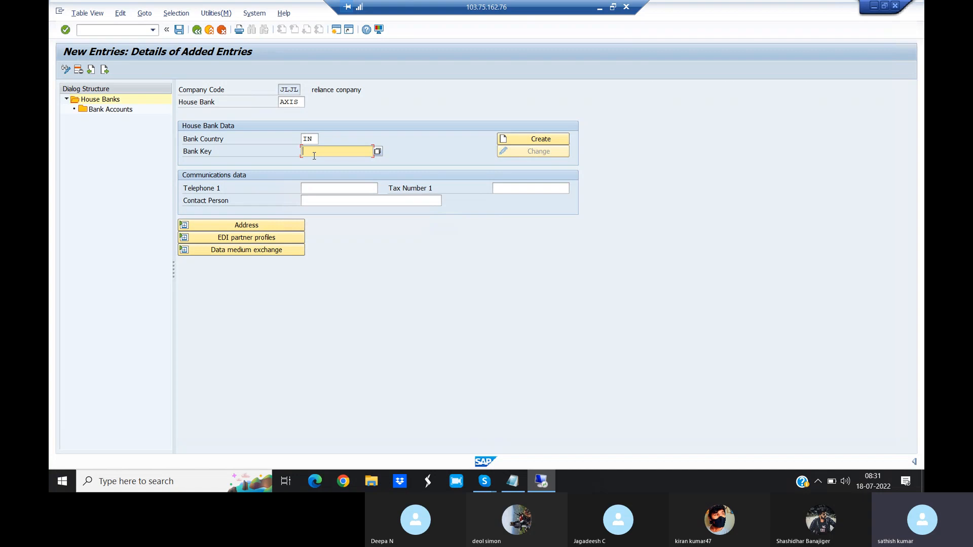
pyautogui.write('021345')
# - Create the bank master data for this key with bank name "Axis Bank" and region 10 (Karnataka)
pyautogui.click(538, 140)
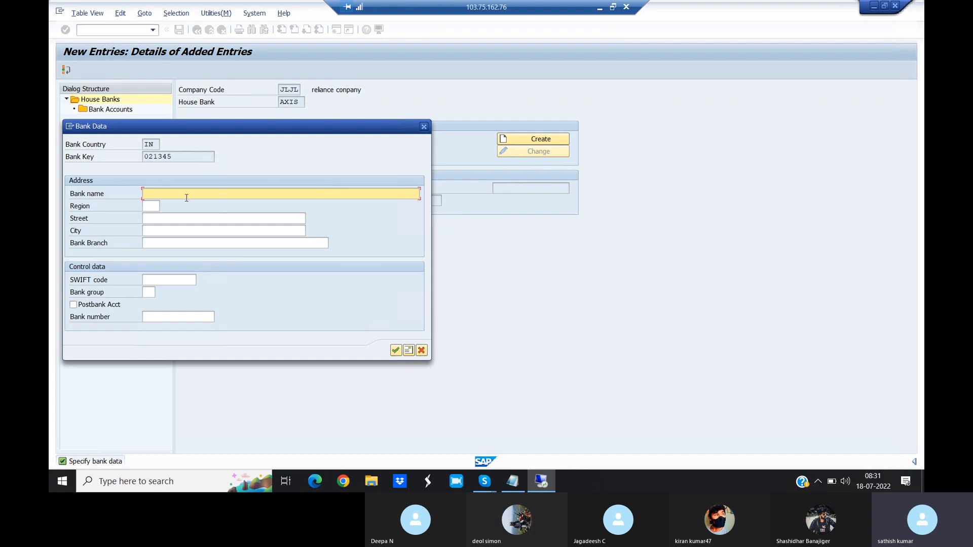
pyautogui.write('Axis Bank')
pyautogui.press('Tab')
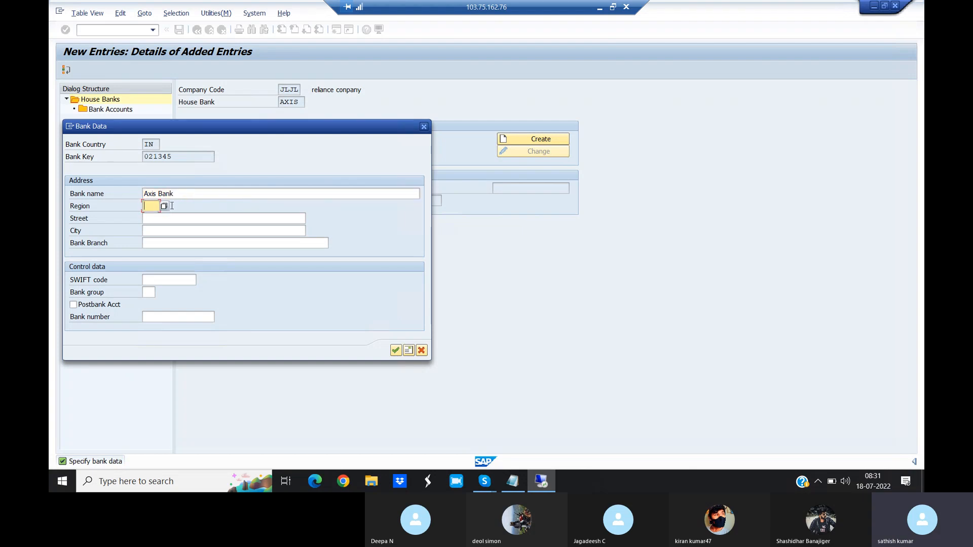
pyautogui.click(164, 206)
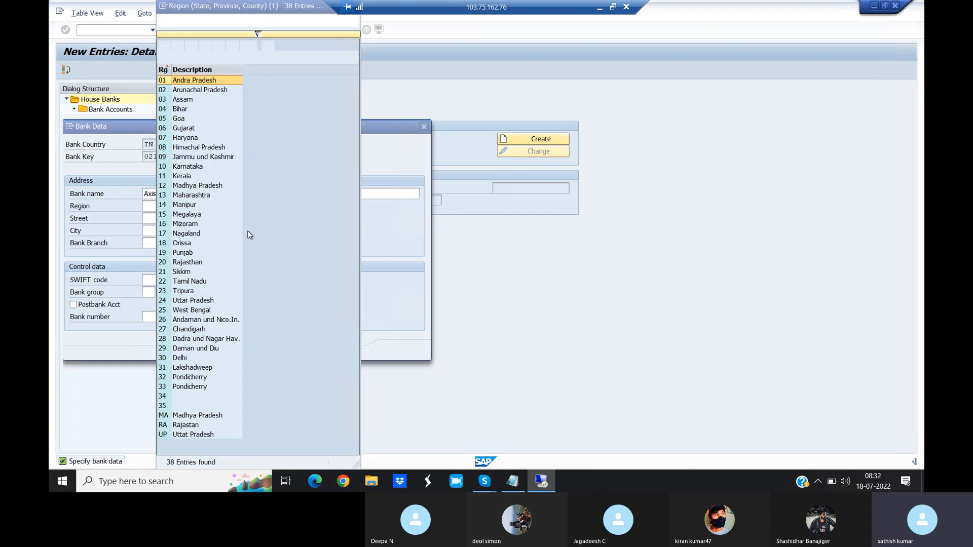
pyautogui.click(186, 168)
pyautogui.doubleClick(192, 170)
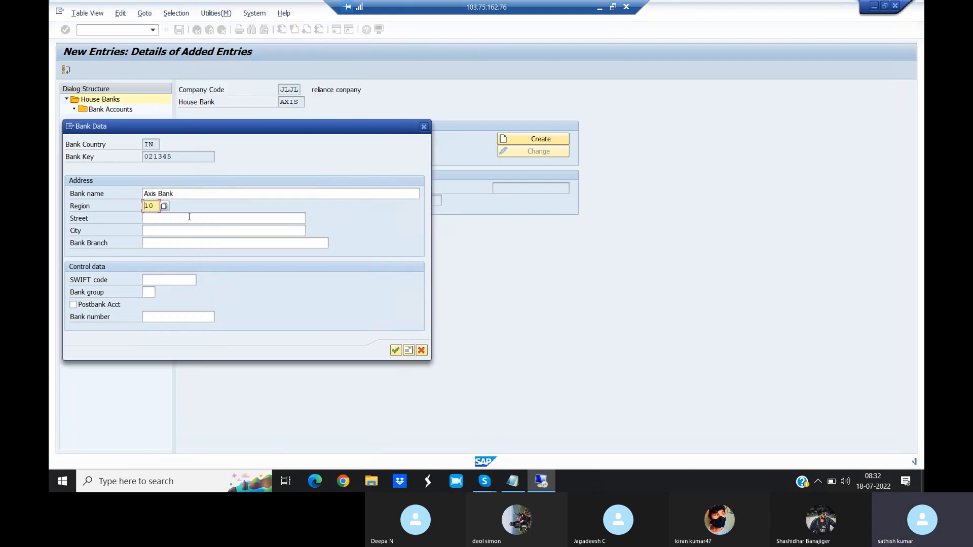
# - Fill in the bank's street, city and branch in the bank data
pyautogui.click(166, 218)
pyautogui.write('MG road')
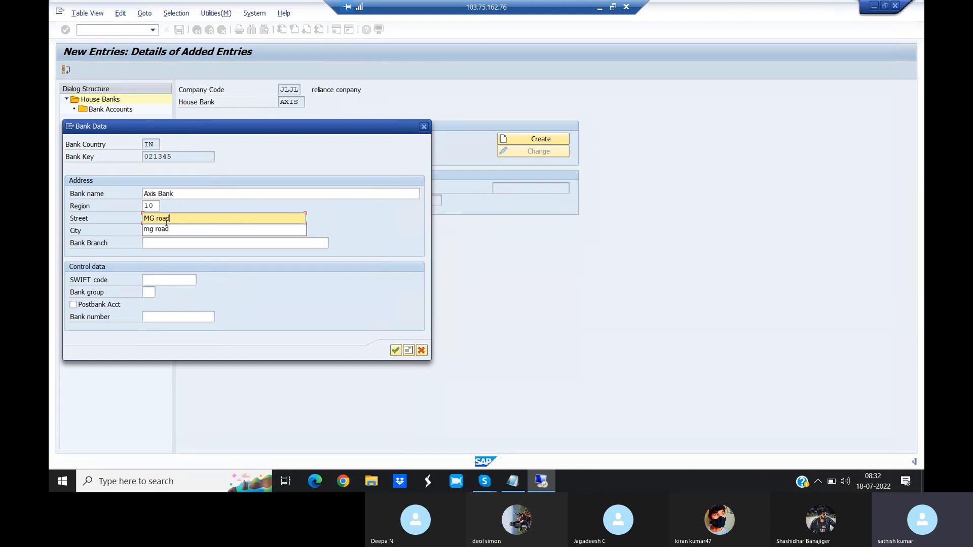
pyautogui.press('Tab')
pyautogui.write('Bangalore')
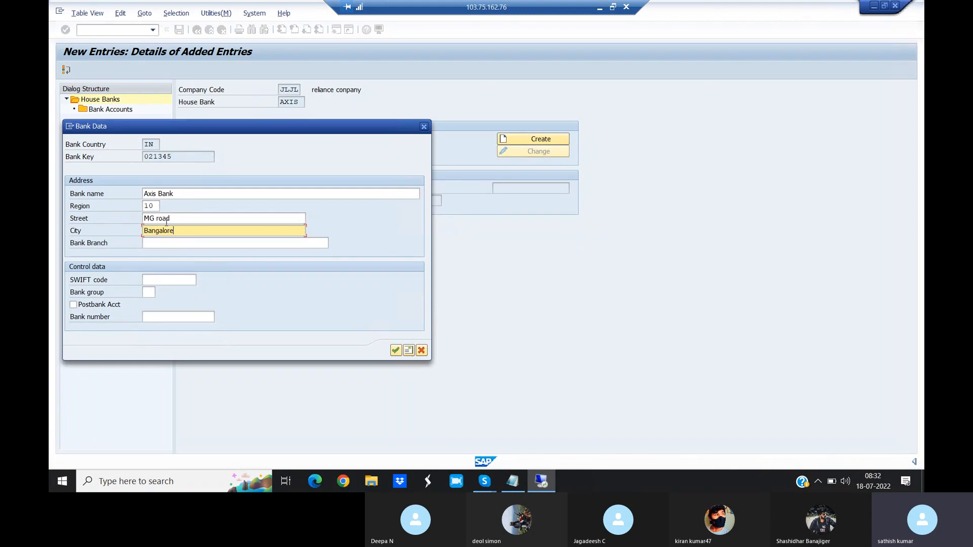
pyautogui.press('Tab')
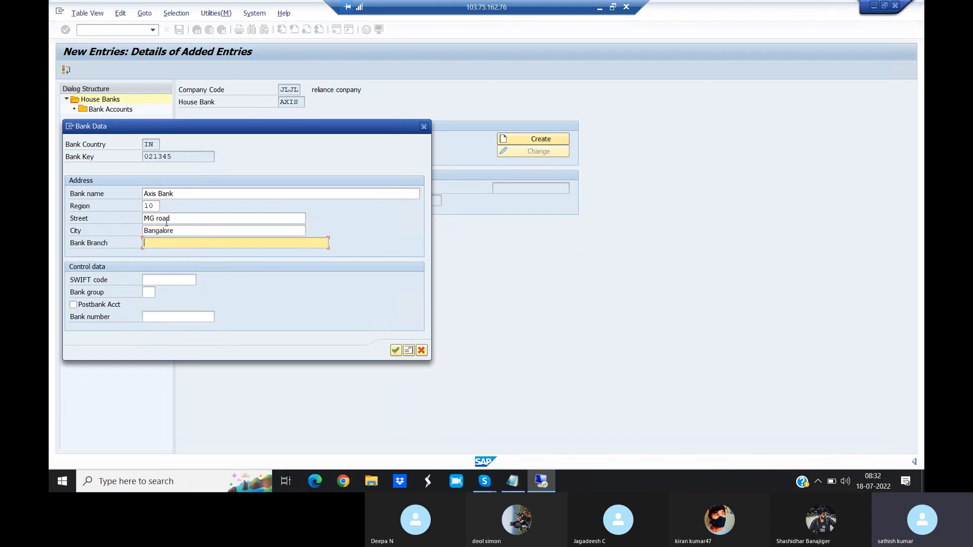
pyautogui.write('M')
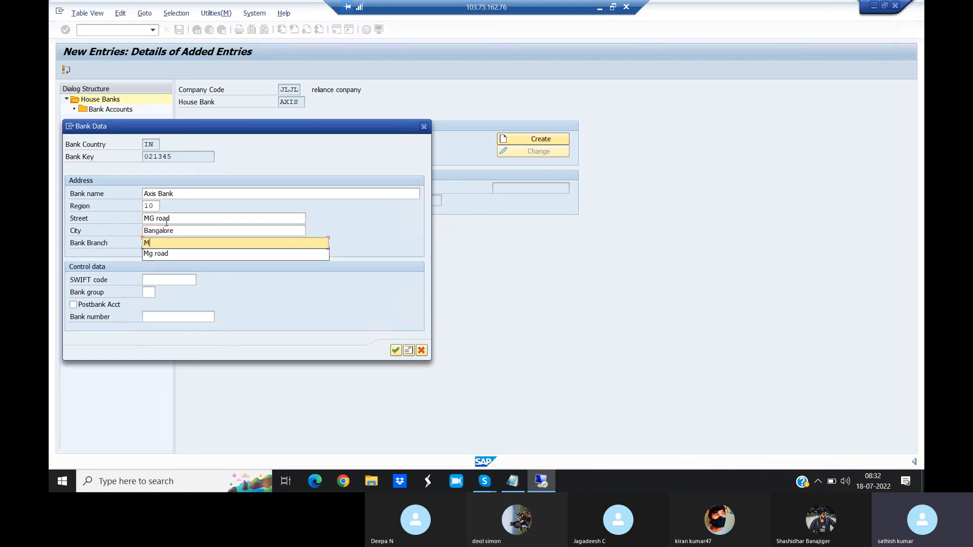
pyautogui.write('g ROAD')
pyautogui.click(377, 301)
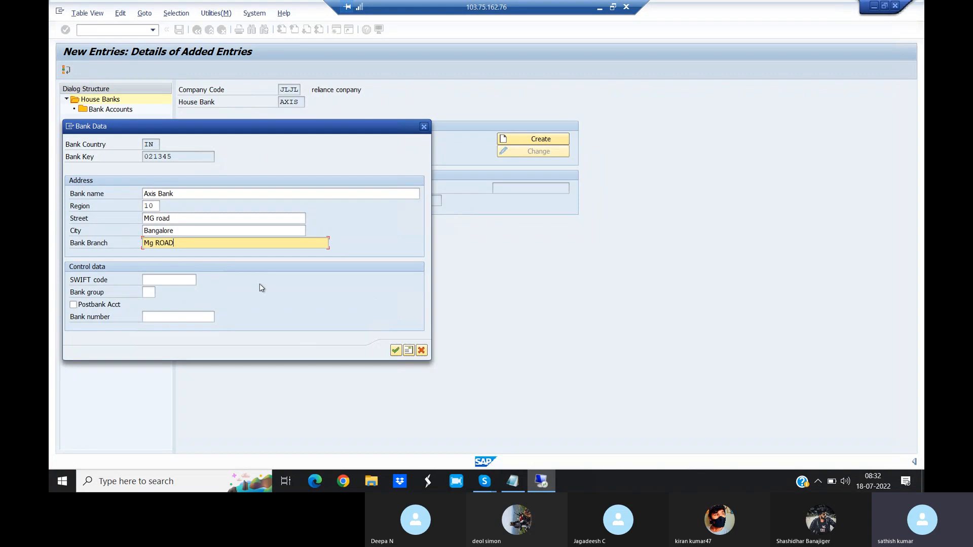
# - Confirm the bank data and save the house bank under customizing request ECCK900070
pyautogui.click(395, 351)
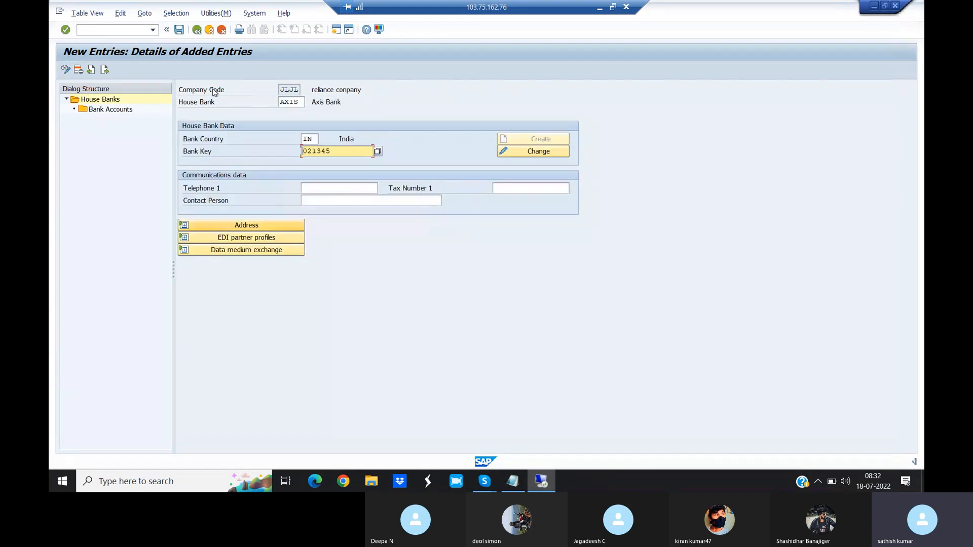
pyautogui.hotkey('ctrl', 's')
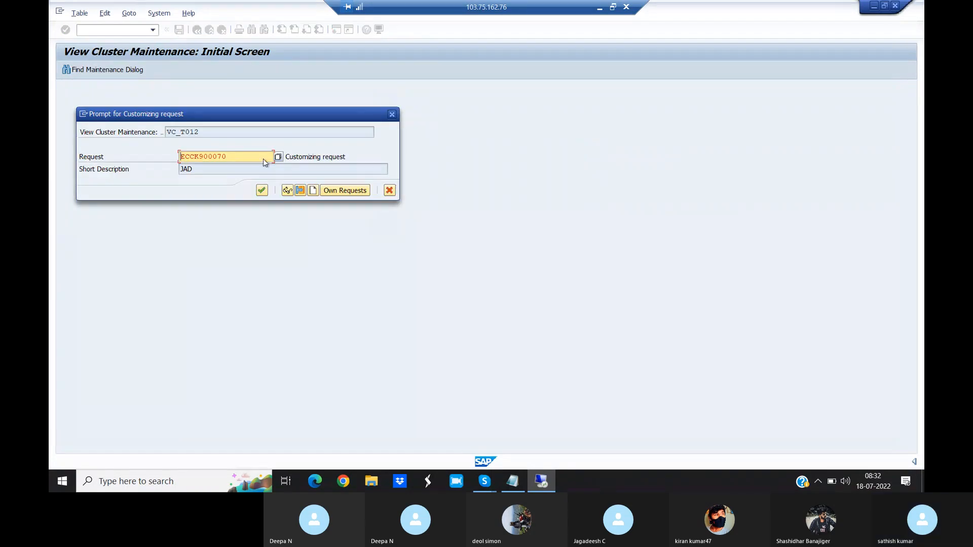
pyautogui.click(262, 189)
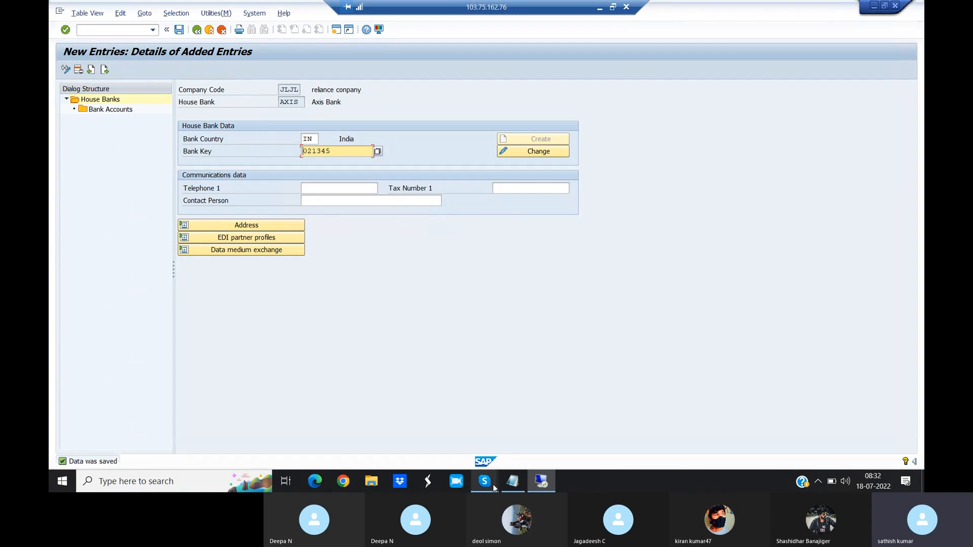
# - Add a new bank account for house bank AXIS with account ID AXIS and description "Current A/C"
pyautogui.moveTo(495, 488)
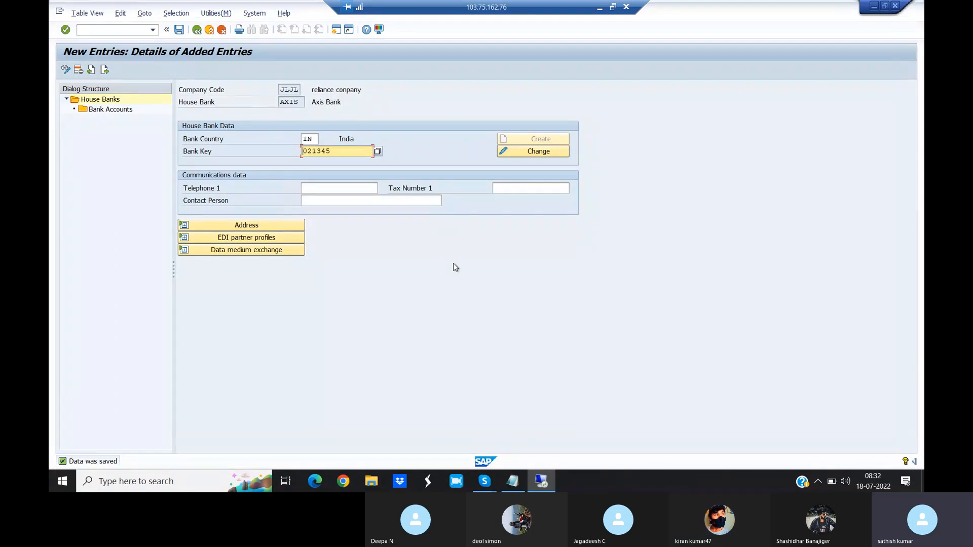
pyautogui.doubleClick(112, 109)
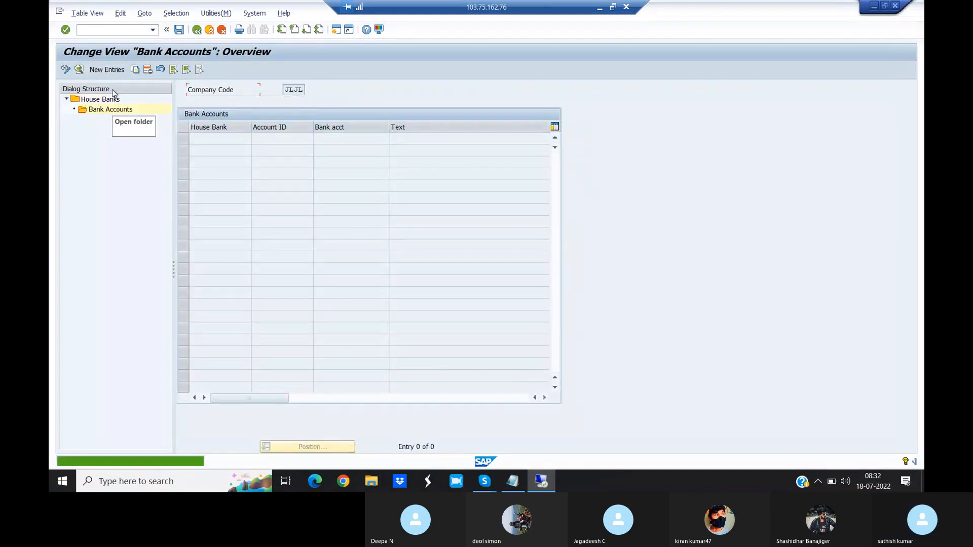
pyautogui.click(106, 70)
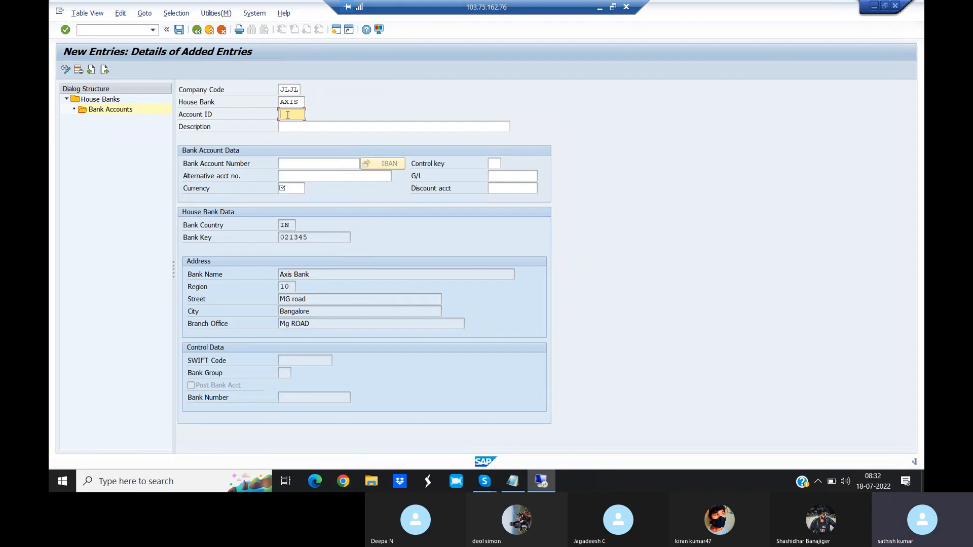
pyautogui.write('A1')
pyautogui.write('XIS')
pyautogui.click(293, 128)
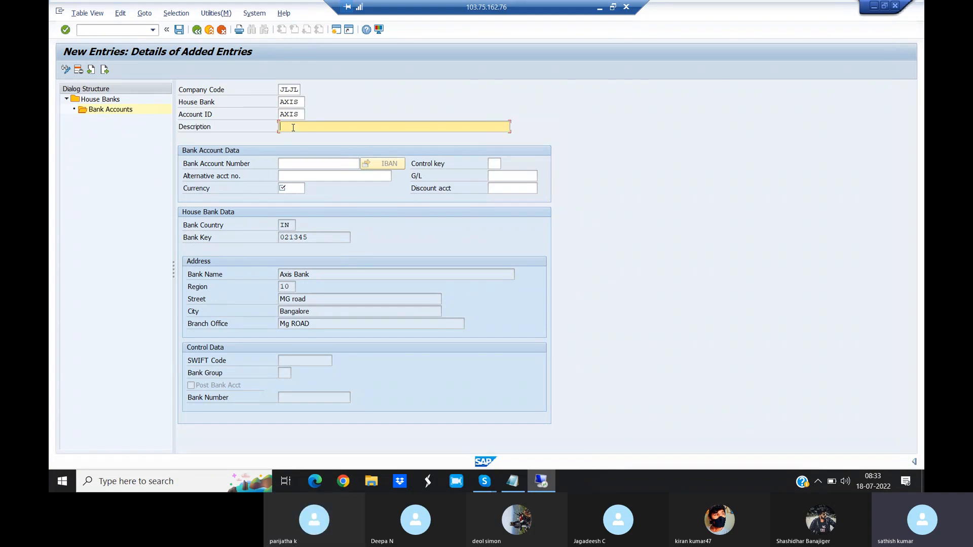
pyautogui.write('C')
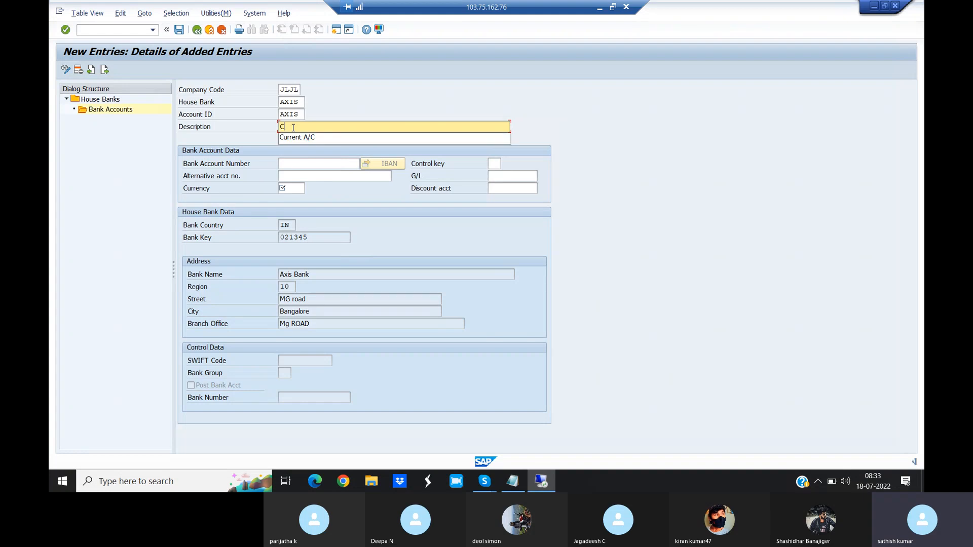
pyautogui.click(300, 139)
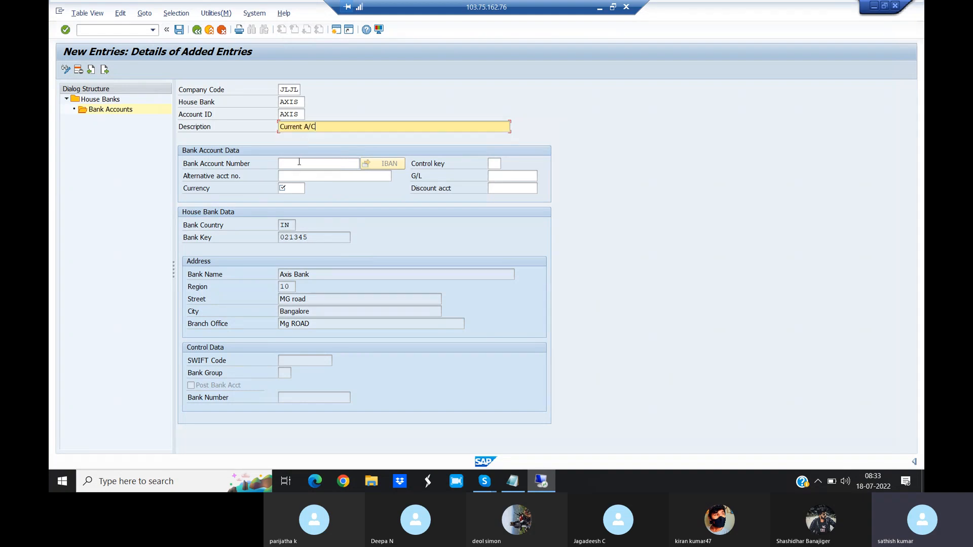
# - Enter the bank account number and set the account's currency to INR
pyautogui.click(299, 161)
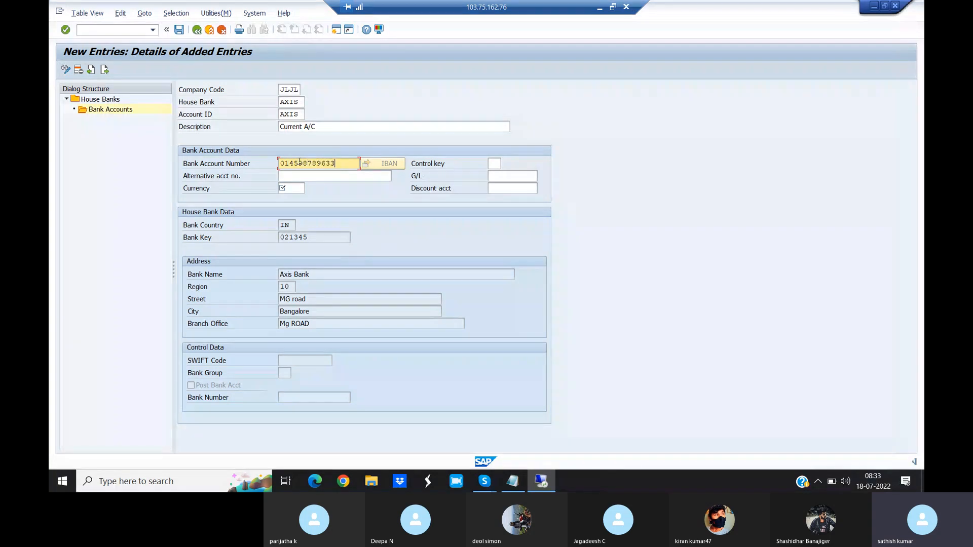
pyautogui.click(298, 177)
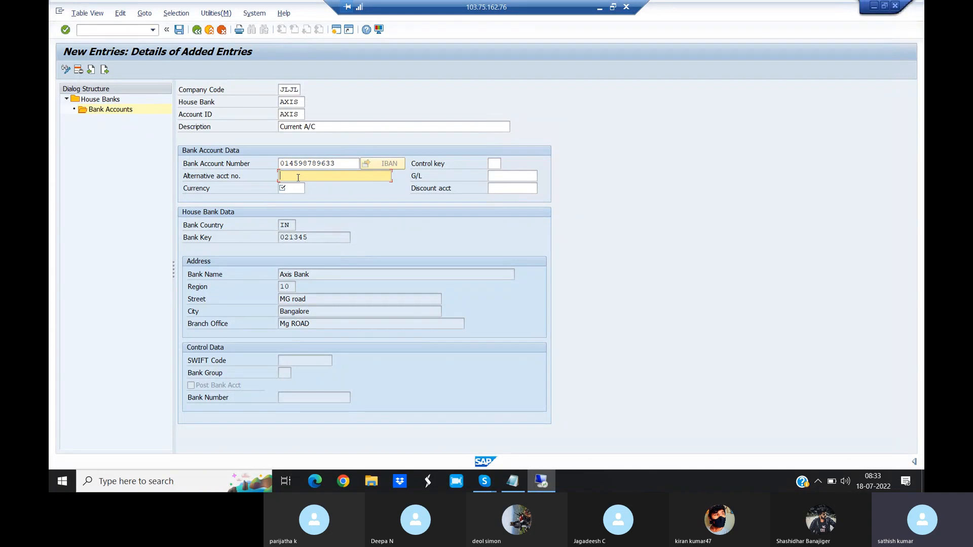
pyautogui.click(291, 193)
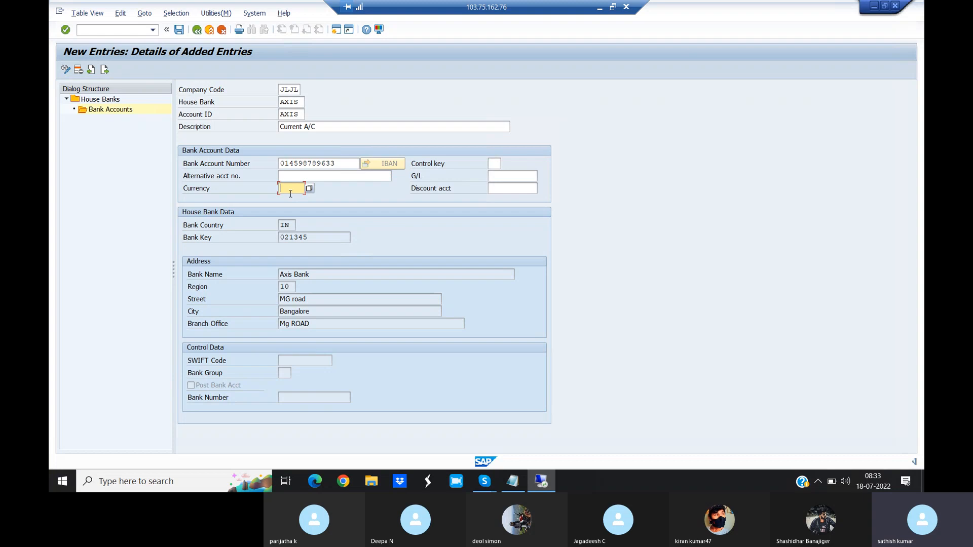
pyautogui.write('INR')
# - Link the bank account to the Axis Bank G/L account 205004 and save the entry
pyautogui.click(504, 176)
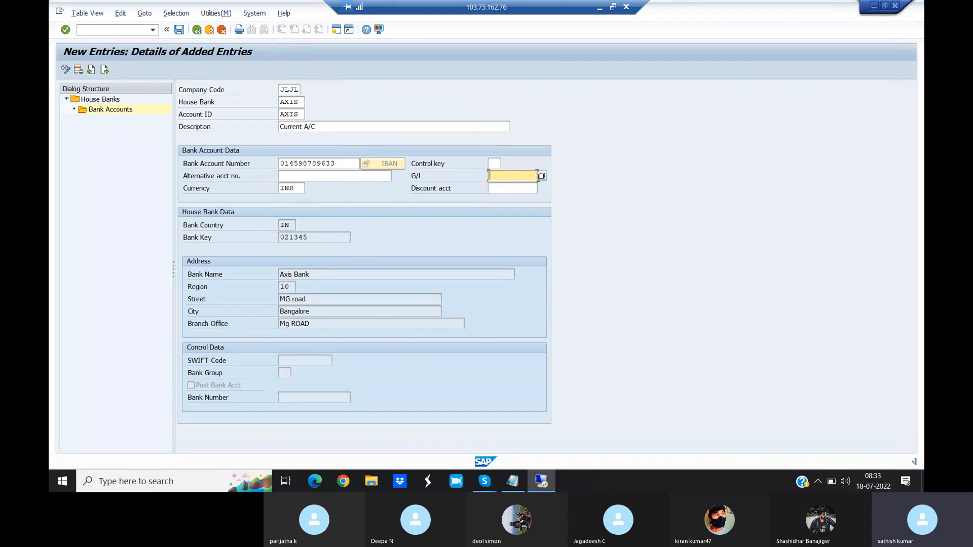
pyautogui.click(542, 178)
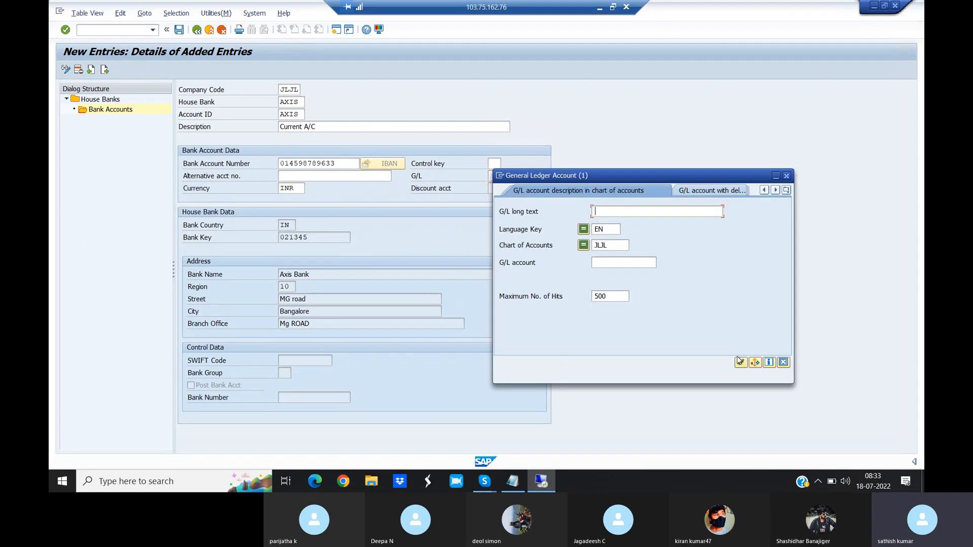
pyautogui.click(740, 363)
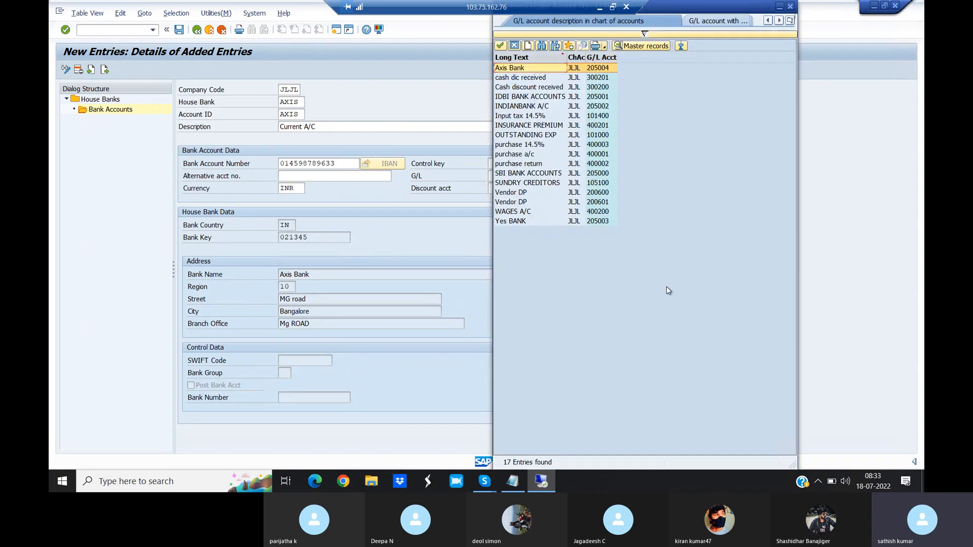
pyautogui.doubleClick(520, 69)
pyautogui.click(181, 30)
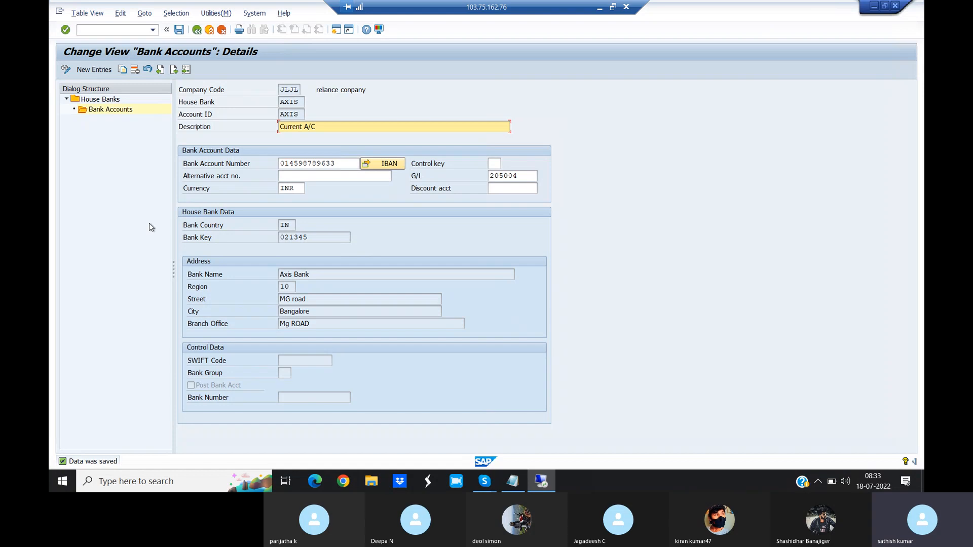
# - Go to the check lot maintenance with transaction /NFCHI
pyautogui.click(153, 31)
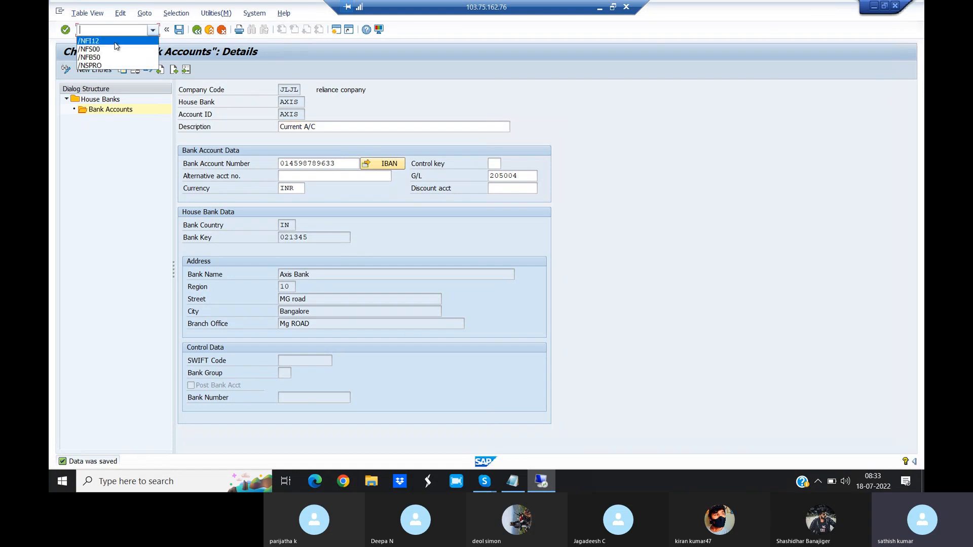
pyautogui.click(531, 98)
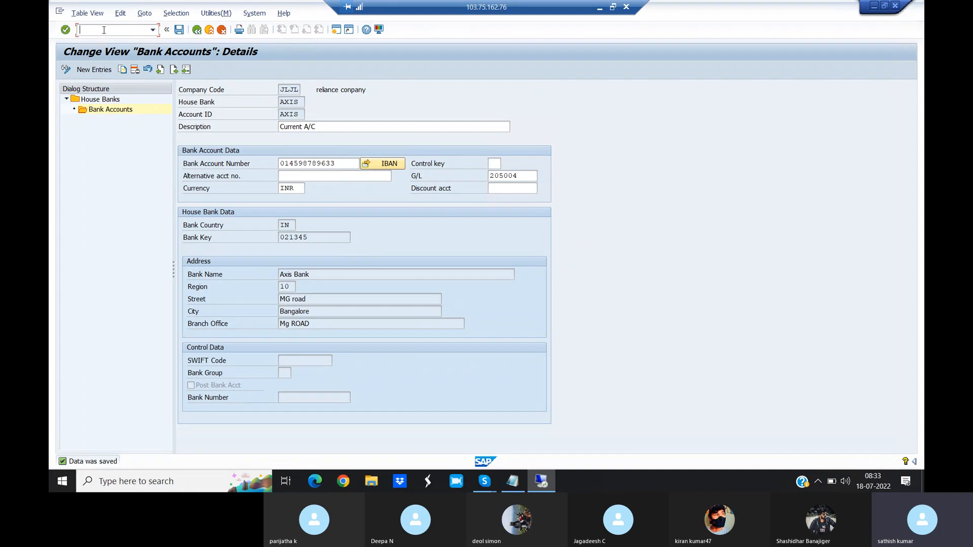
pyautogui.write('/NFCHI')
pyautogui.press('Return')
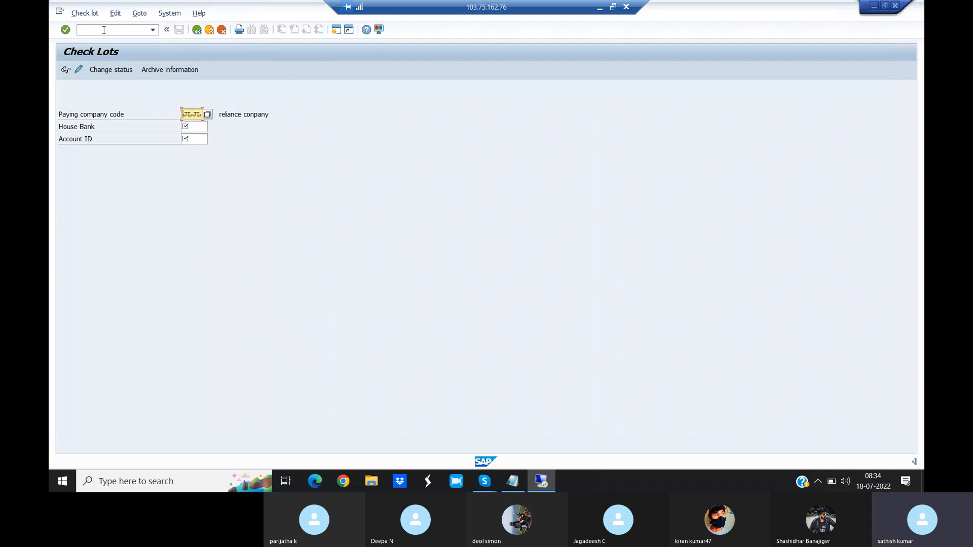
# - Open the check lots of house bank AXIS and account ID AXIS in change mode
pyautogui.click(192, 127)
pyautogui.write('AXIS')
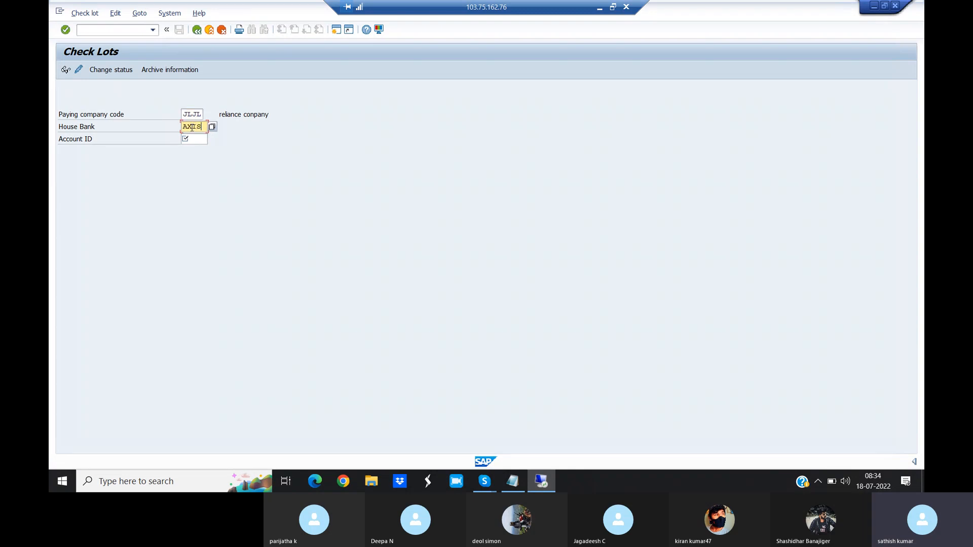
pyautogui.click(192, 138)
pyautogui.write('AXIS')
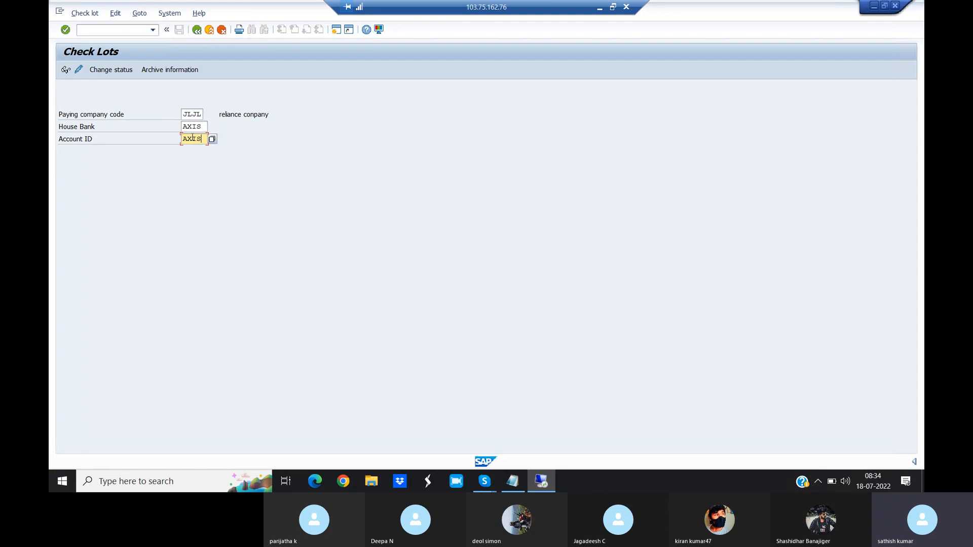
pyautogui.click(79, 70)
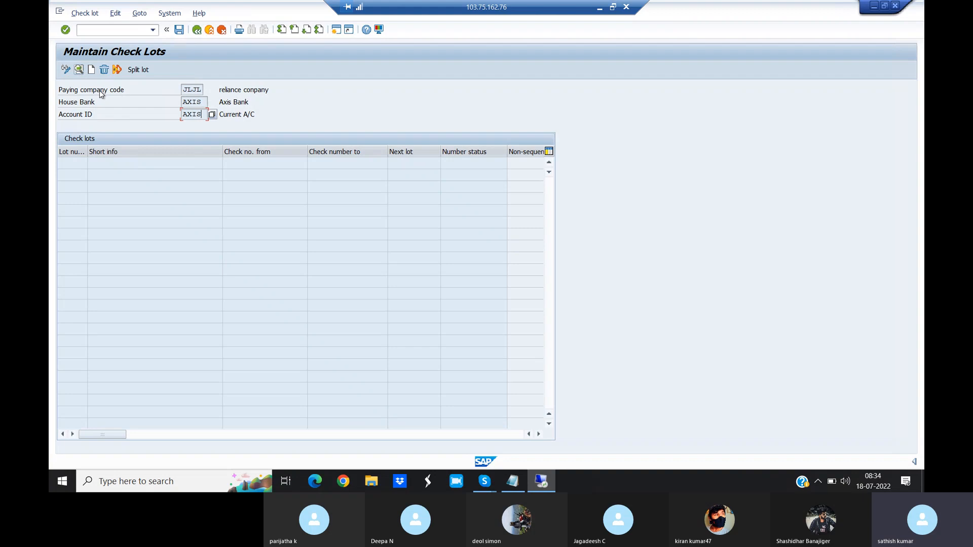
# - Create a check lot with lot number 100 and check numbers from 001 to 100
pyautogui.click(91, 69)
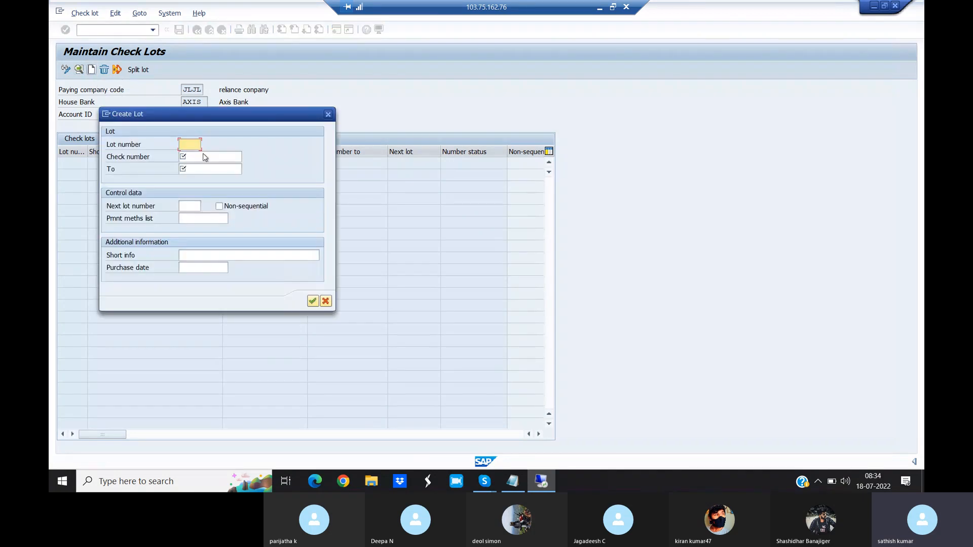
pyautogui.write('100')
pyautogui.click(193, 156)
pyautogui.write('001')
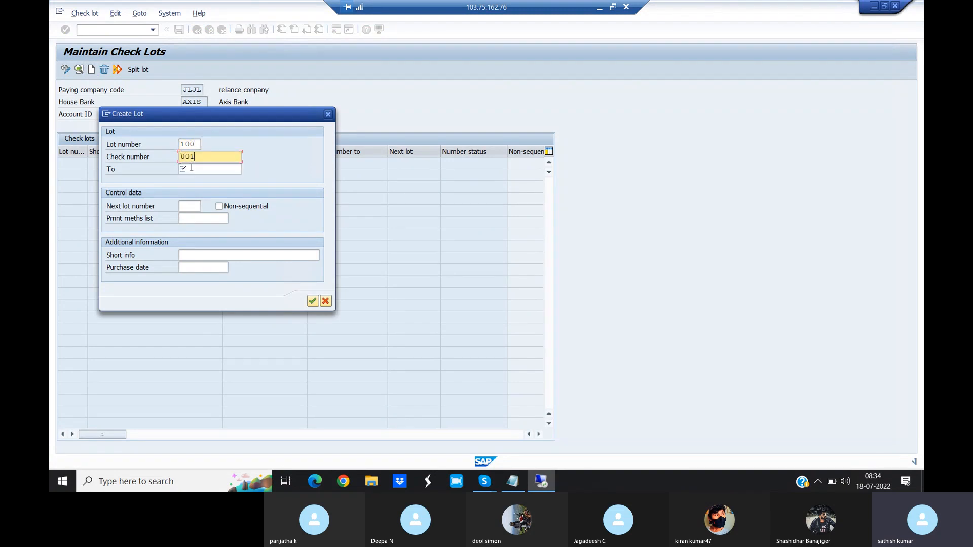
pyautogui.click(192, 169)
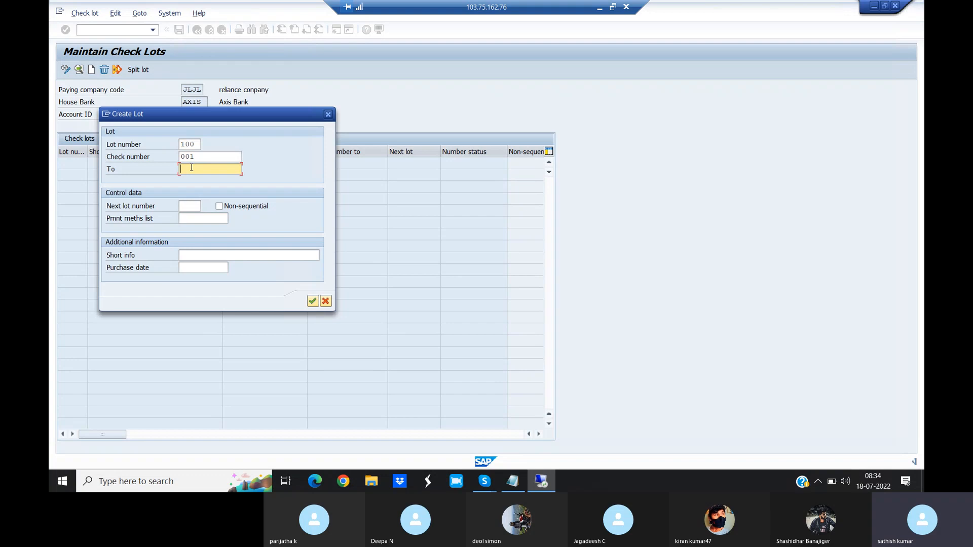
pyautogui.write('100')
# - Give the check lot the short info "Current A/C Check book" and purchase date 01.04.2021, confirm it and save
pyautogui.click(197, 254)
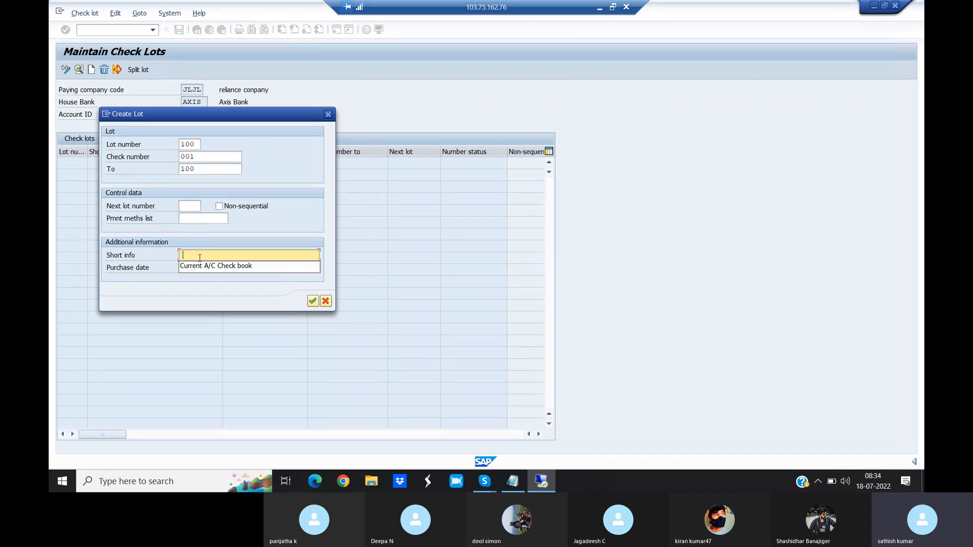
pyautogui.click(205, 266)
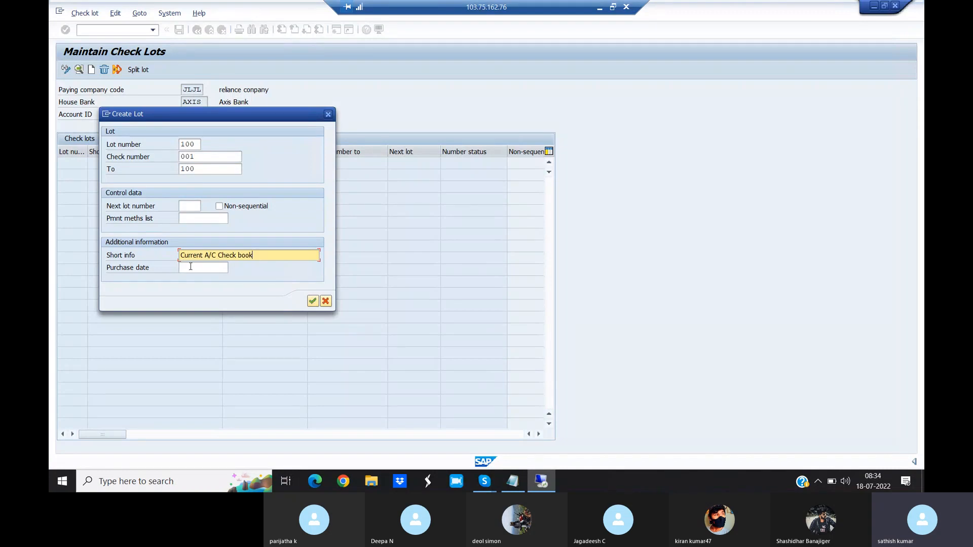
pyautogui.click(191, 266)
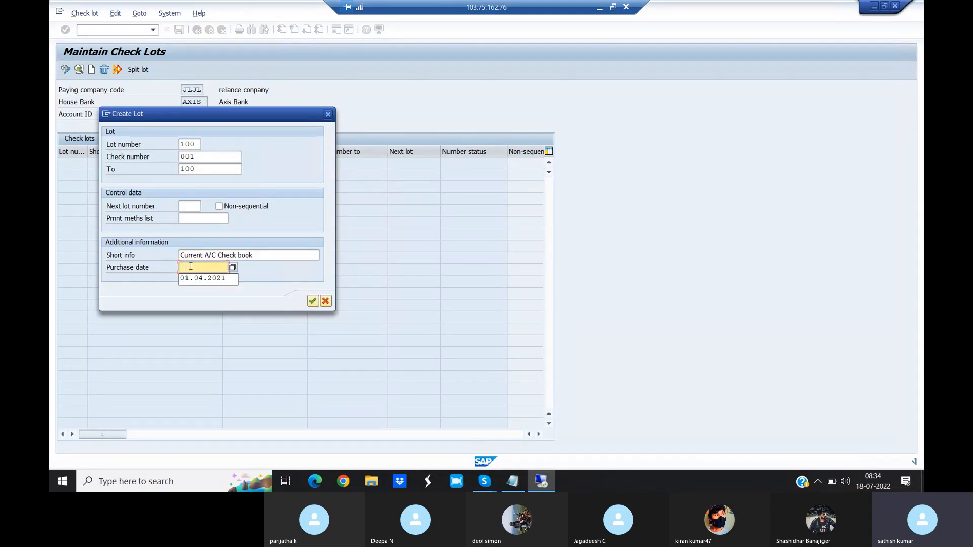
pyautogui.click(196, 278)
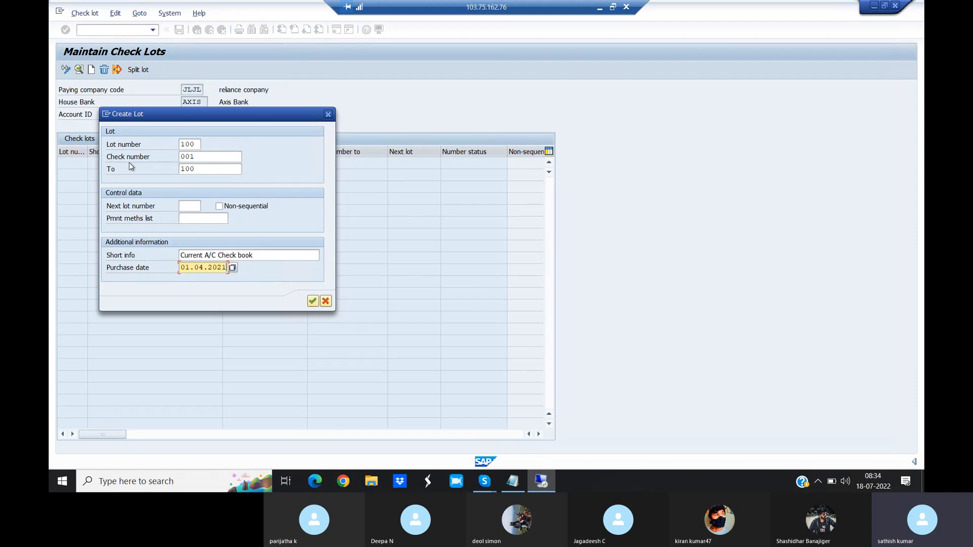
pyautogui.click(312, 302)
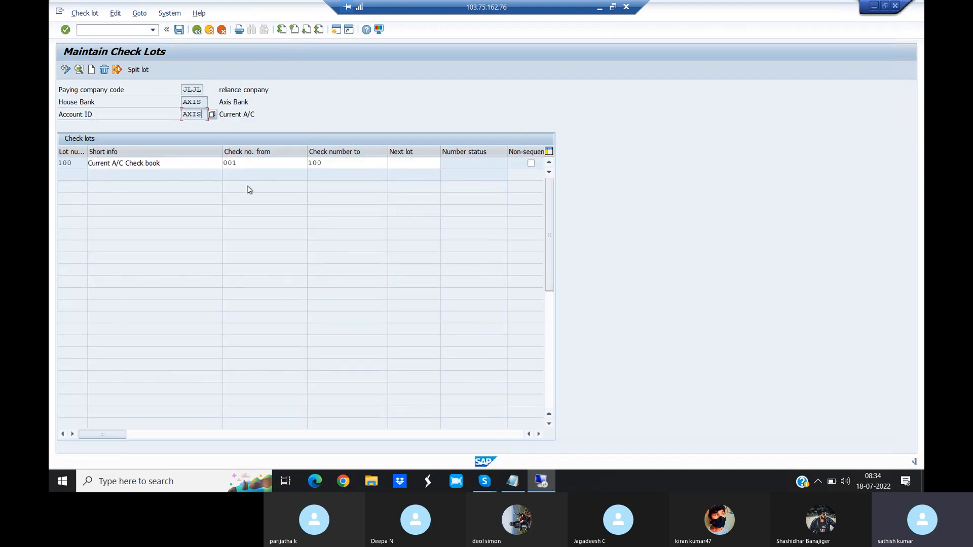
pyautogui.click(247, 162)
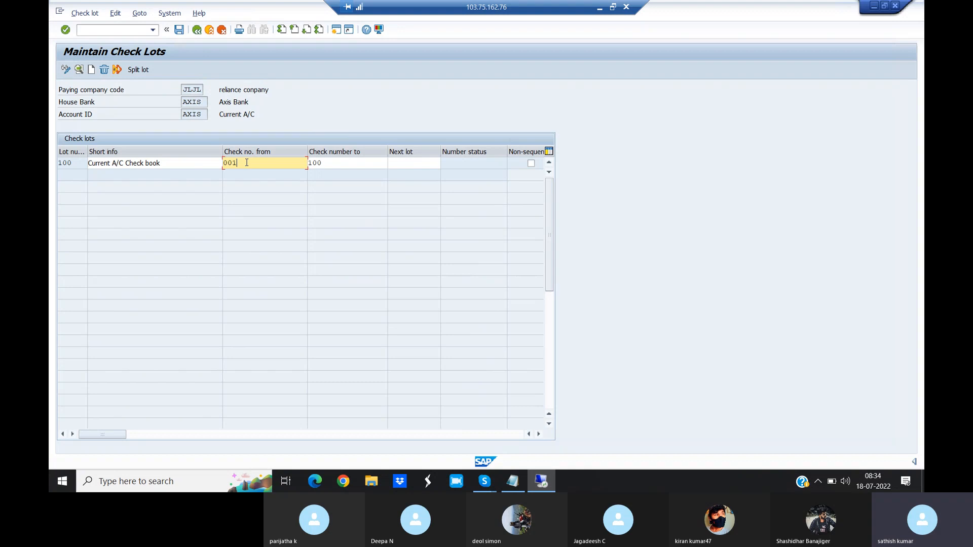
pyautogui.click(325, 164)
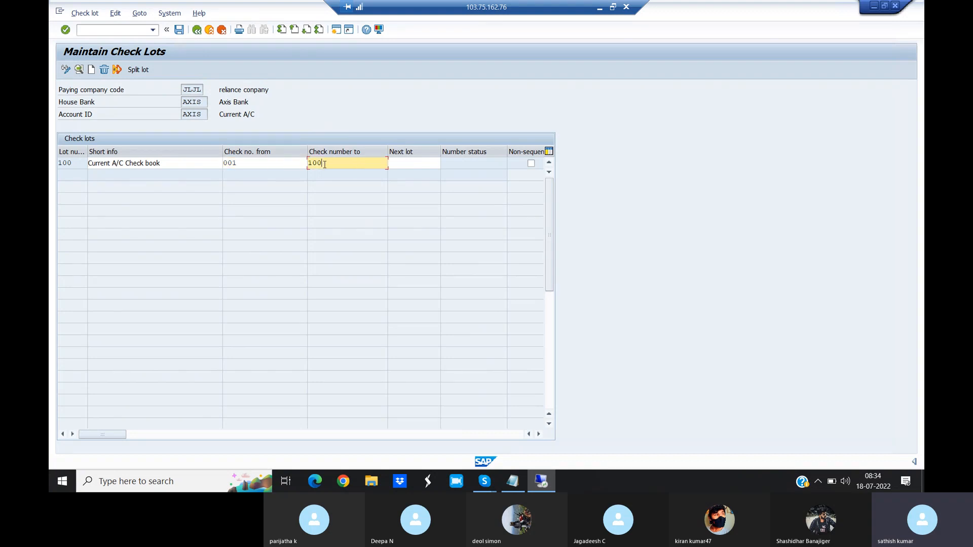
pyautogui.click(179, 29)
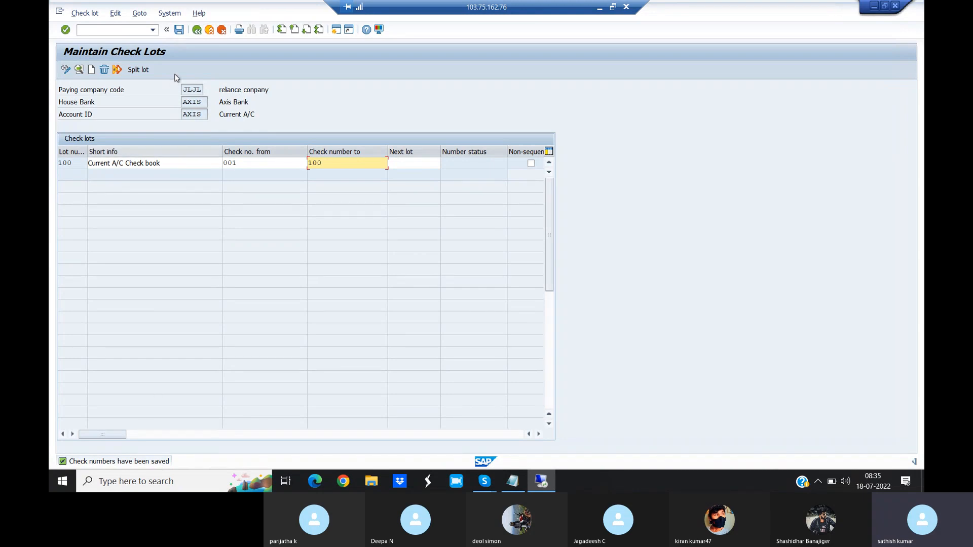
# - Go to the central G/L account maintenance with transaction /NFS00
pyautogui.click(153, 30)
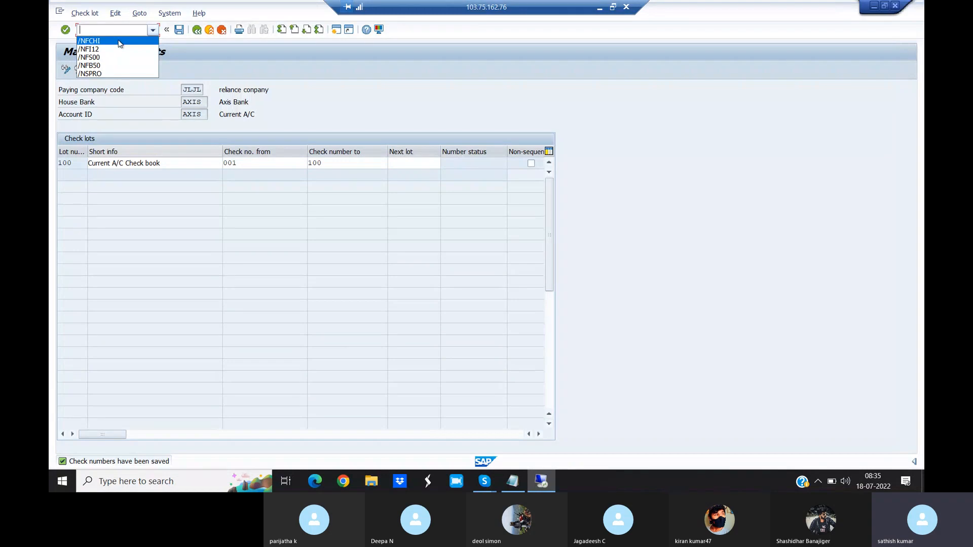
pyautogui.click(310, 103)
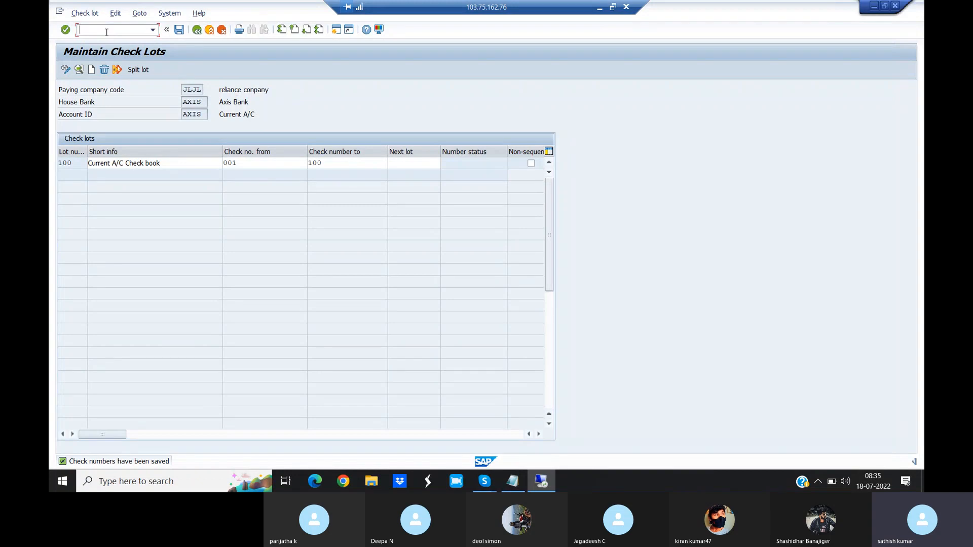
pyautogui.write('/NF500')
pyautogui.press('Return')
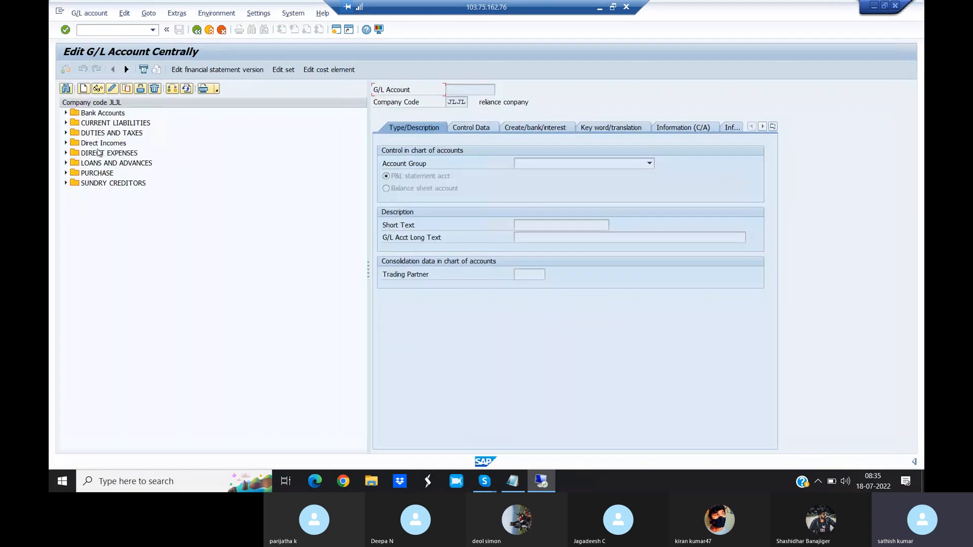
# - Open the Axis Bank G/L account 205004 from the Bank Accounts group for changing and show its bank details
pyautogui.click(66, 114)
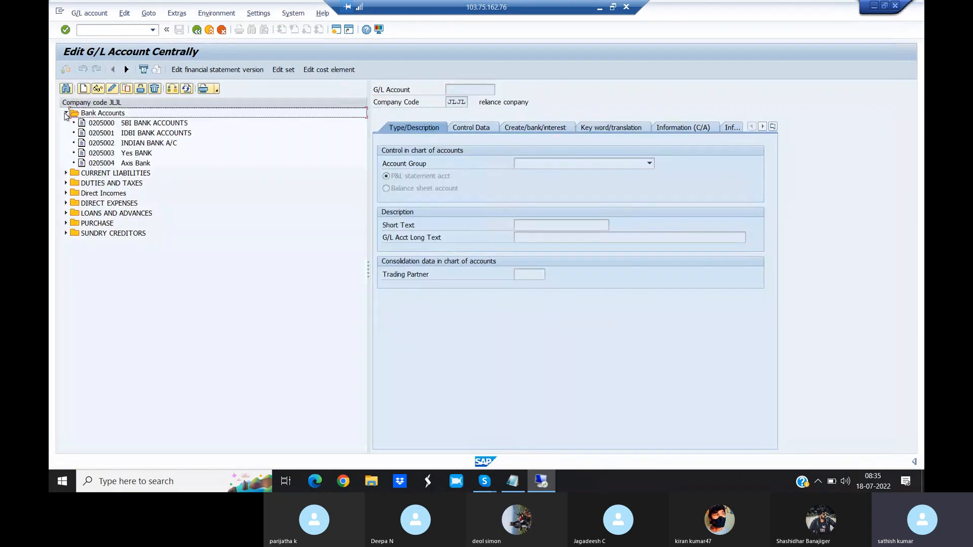
pyautogui.click(121, 163)
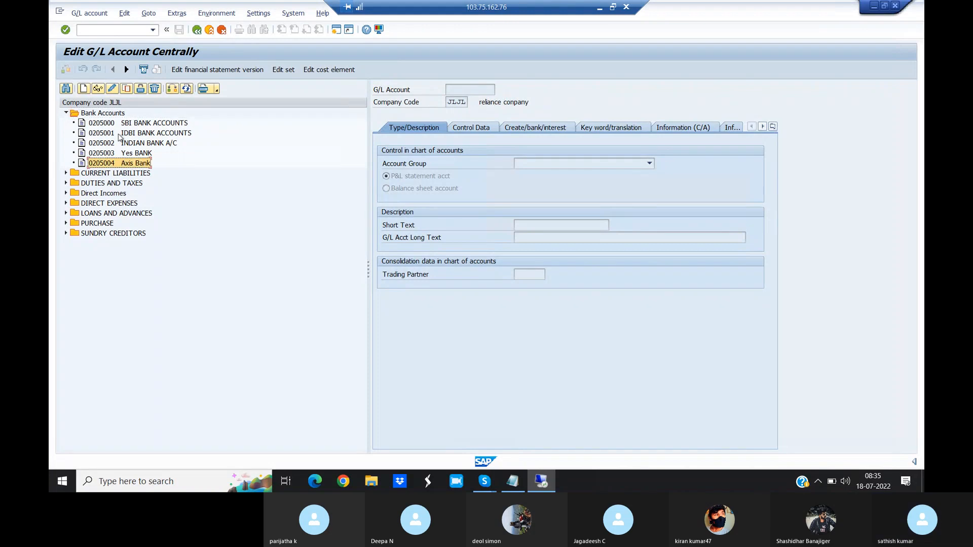
pyautogui.click(111, 90)
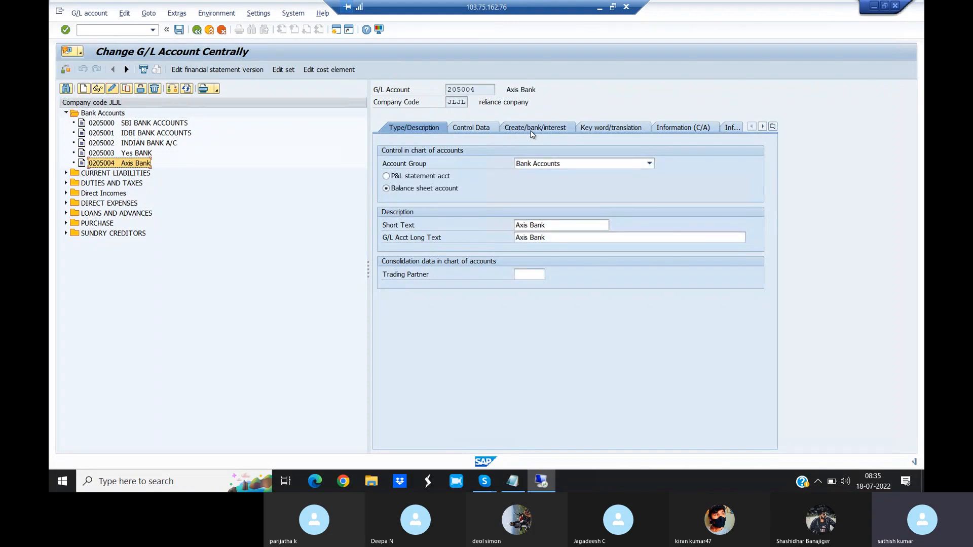
pyautogui.click(537, 129)
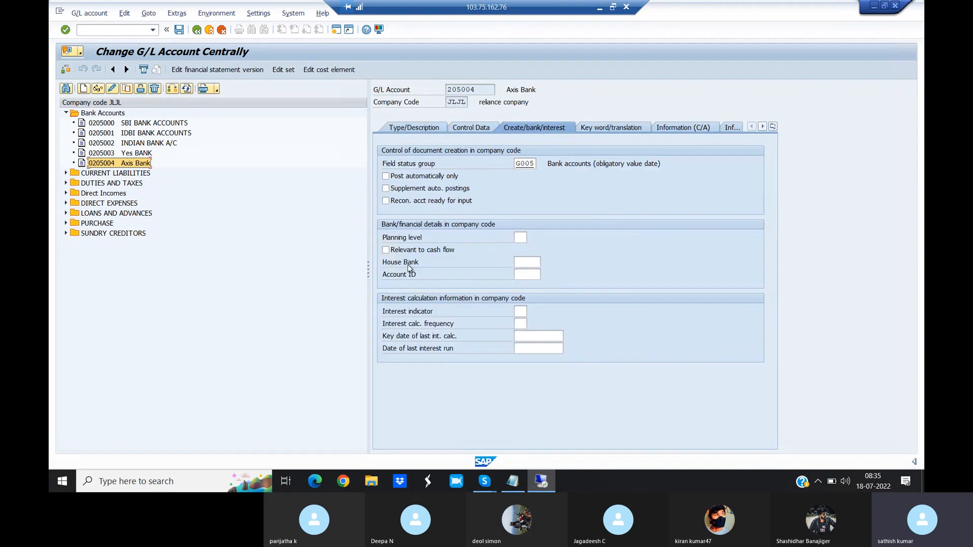
# - Set the G/L account's house bank to AXIS and its account ID to AXIS
pyautogui.click(523, 262)
pyautogui.write('AXIA')
pyautogui.press('BackSpace')
pyautogui.write('S')
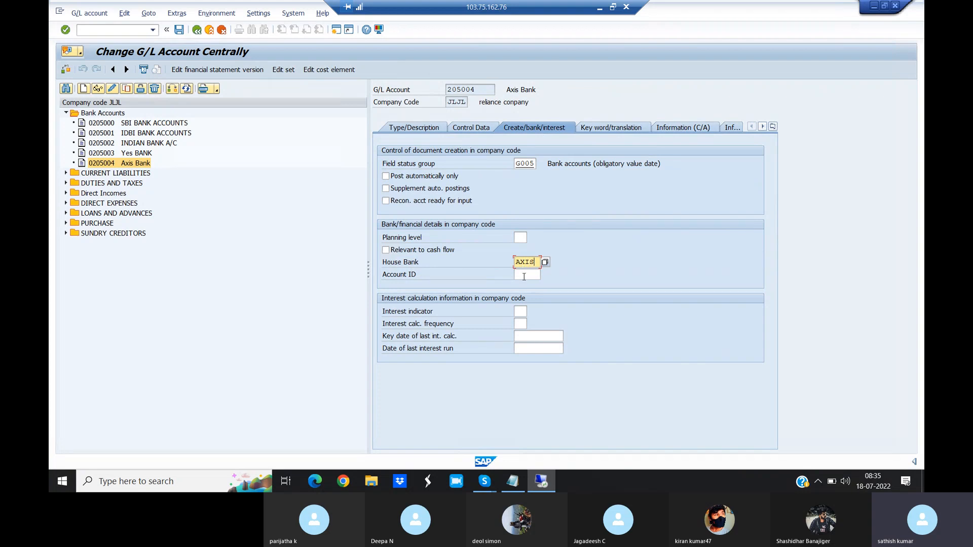
pyautogui.click(524, 276)
pyautogui.write('AXIS')
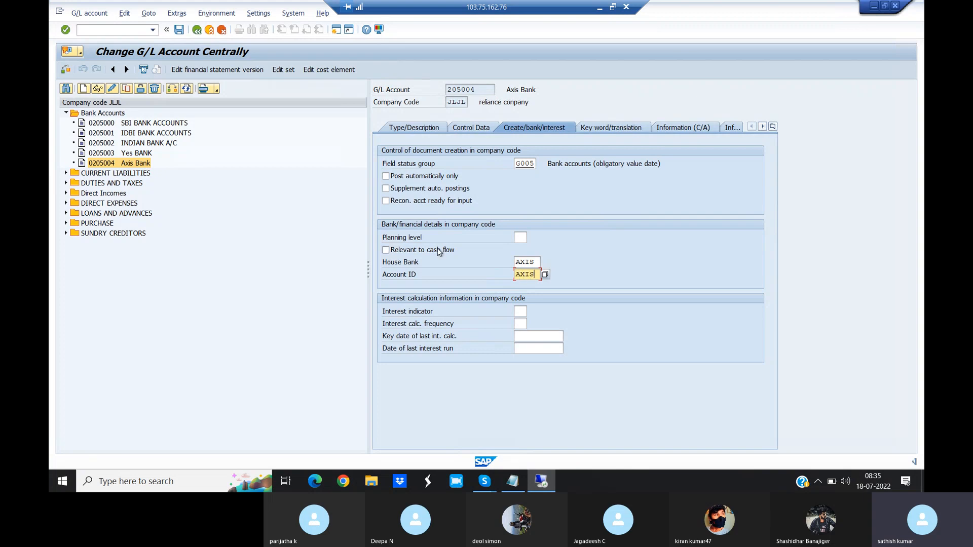
# - Mark the G/L account as relevant to cash flow, consult that field's help text, and save the account
pyautogui.click(388, 251)
pyautogui.press('F1')
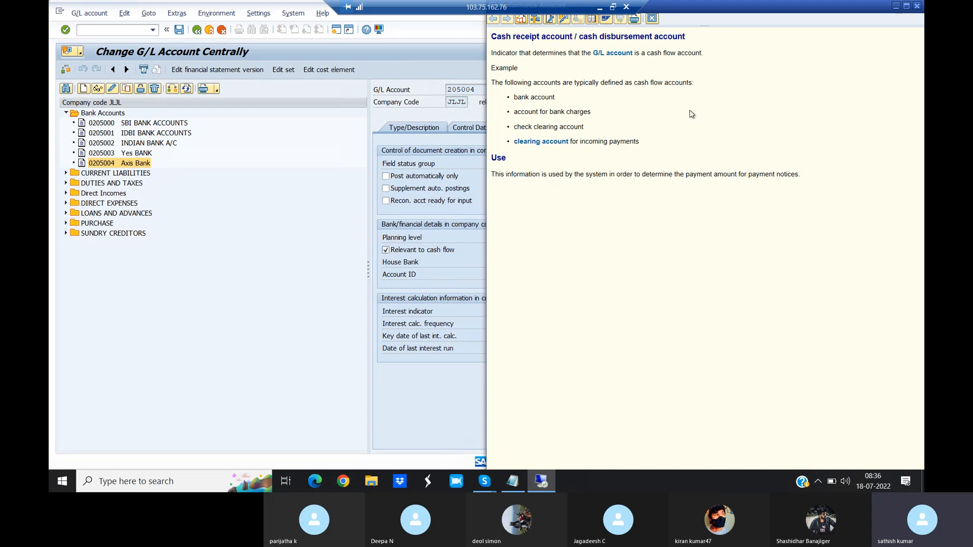
pyautogui.click(918, 7)
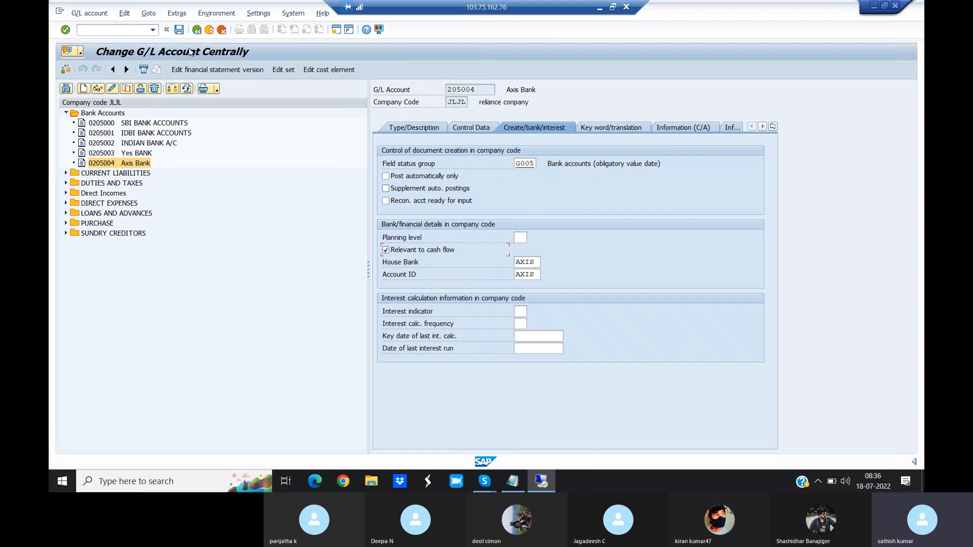
pyautogui.click(180, 30)
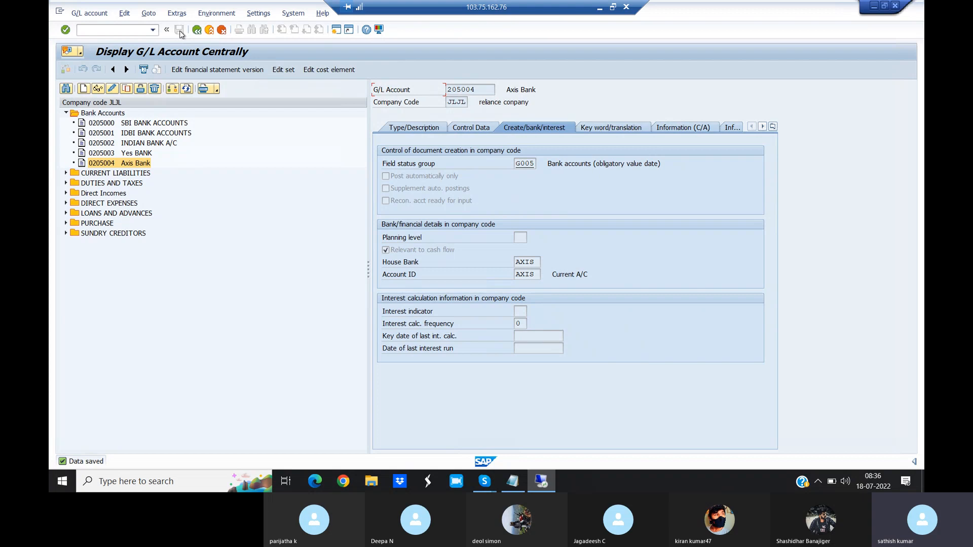
# - Start creating a vendor with transaction /NXK01, using account group JLJL
pyautogui.click(110, 31)
pyautogui.write('/NXK01')
pyautogui.press('Return')
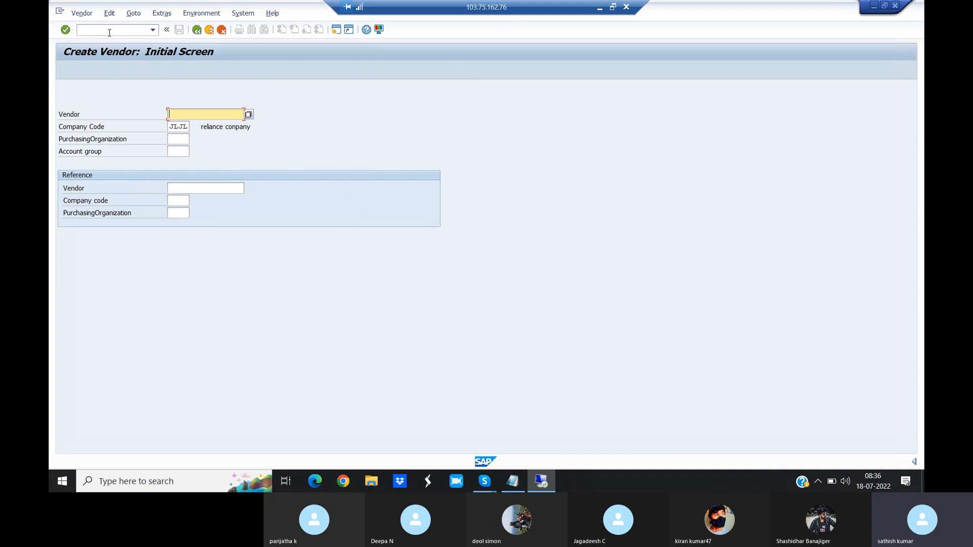
pyautogui.click(175, 152)
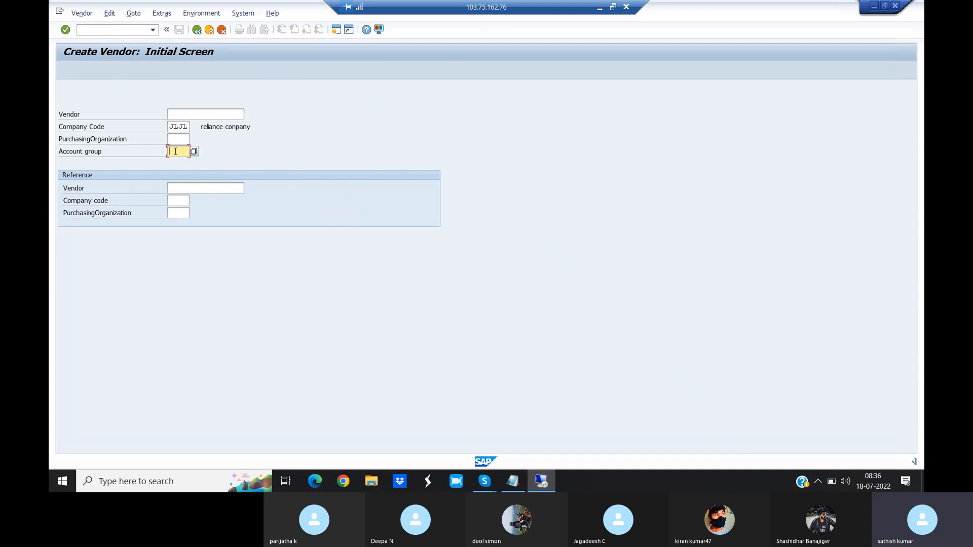
pyautogui.write('JLJL')
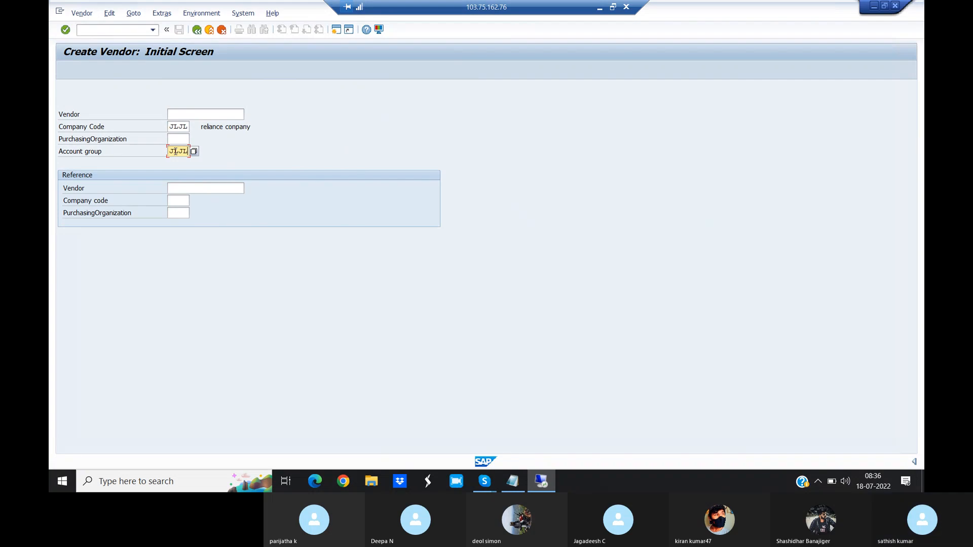
pyautogui.press('Return')
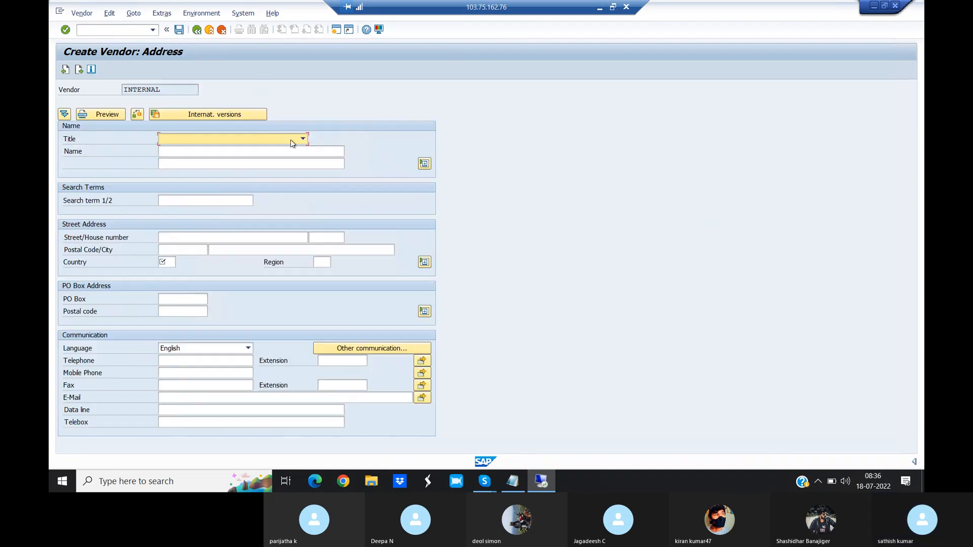
# - Set the new vendor's title to Company and its name to Philips
pyautogui.click(303, 140)
pyautogui.click(244, 153)
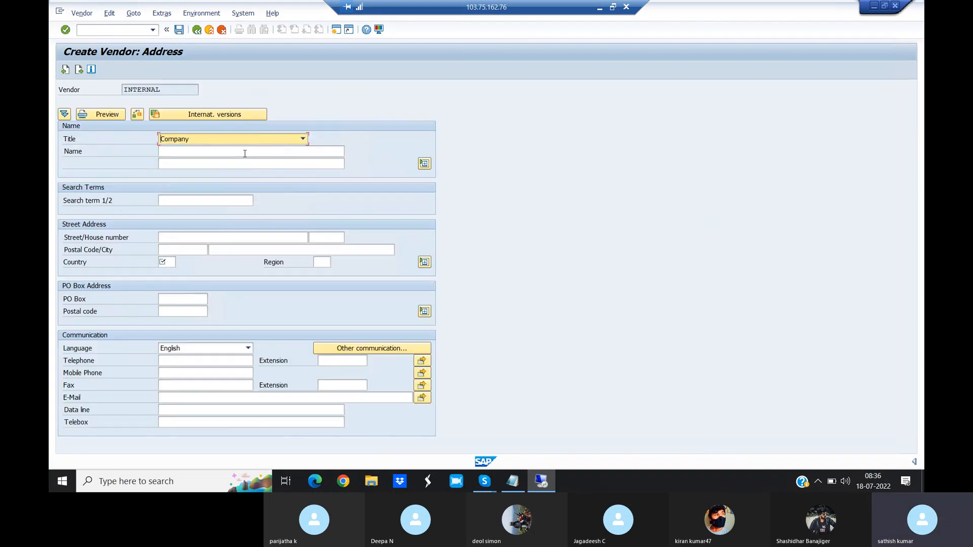
pyautogui.click(219, 153)
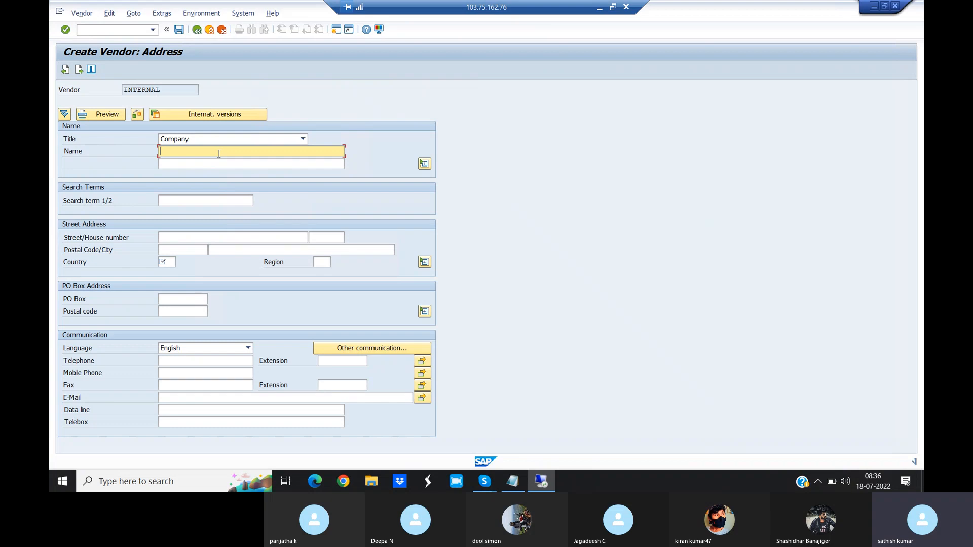
pyautogui.write('Philips')
# - Fill in the vendor's street address, postal code and city
pyautogui.click(172, 239)
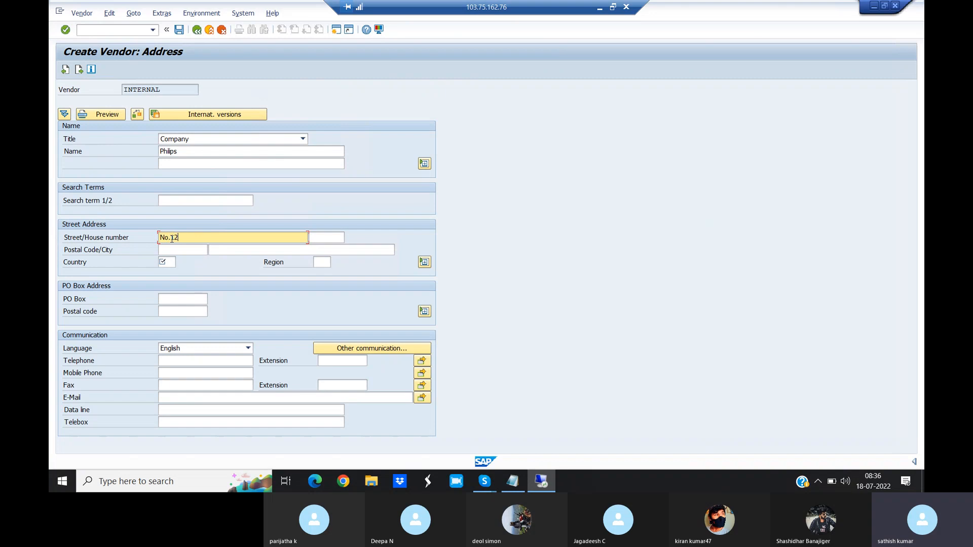
pyautogui.press('Tab')
pyautogui.press('Tab')
pyautogui.write('56')
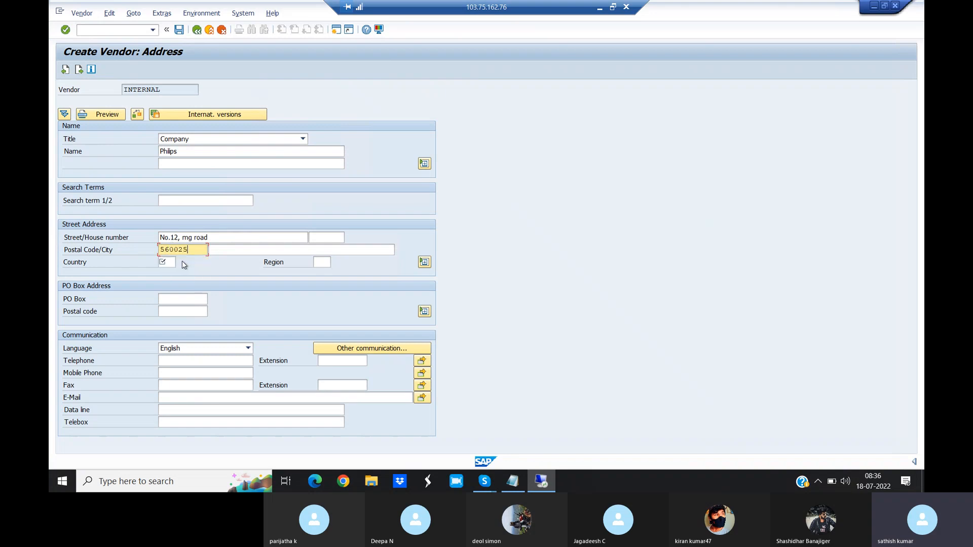
pyautogui.click(210, 250)
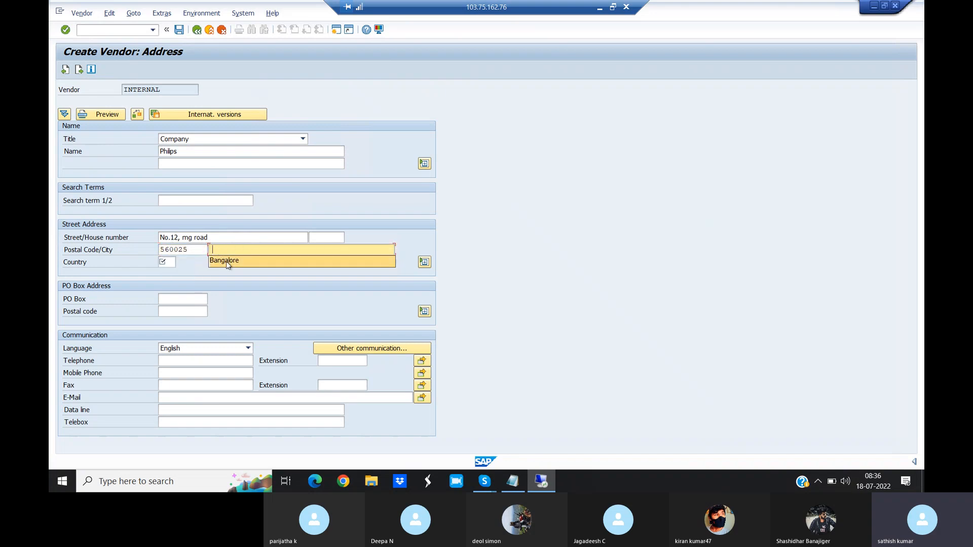
pyautogui.click(225, 260)
# - Set the vendor's country to IN and region to 10, and continue to the accounting information
pyautogui.click(166, 262)
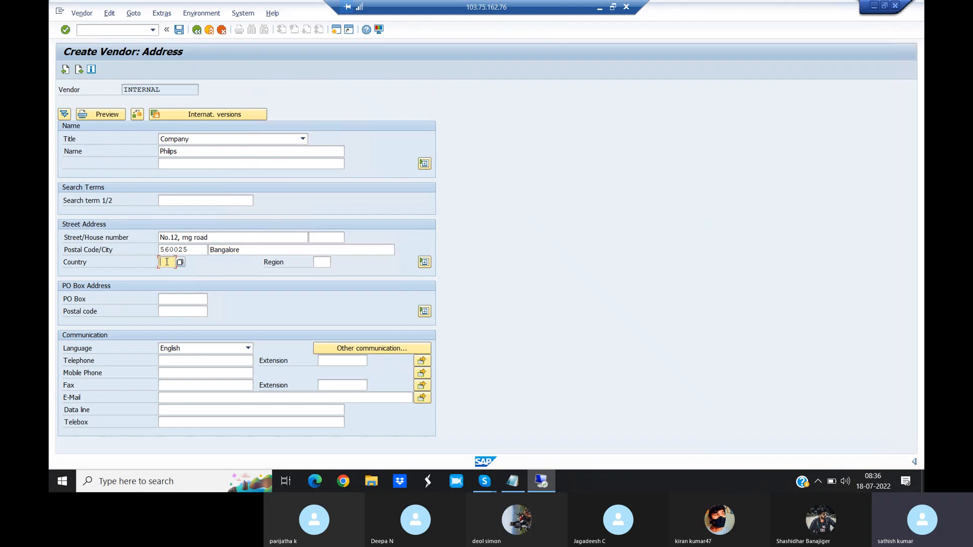
pyautogui.write('in')
pyautogui.click(165, 273)
pyautogui.click(321, 261)
pyautogui.write('10')
pyautogui.press('Return')
pyautogui.press('Return')
pyautogui.press('Return')
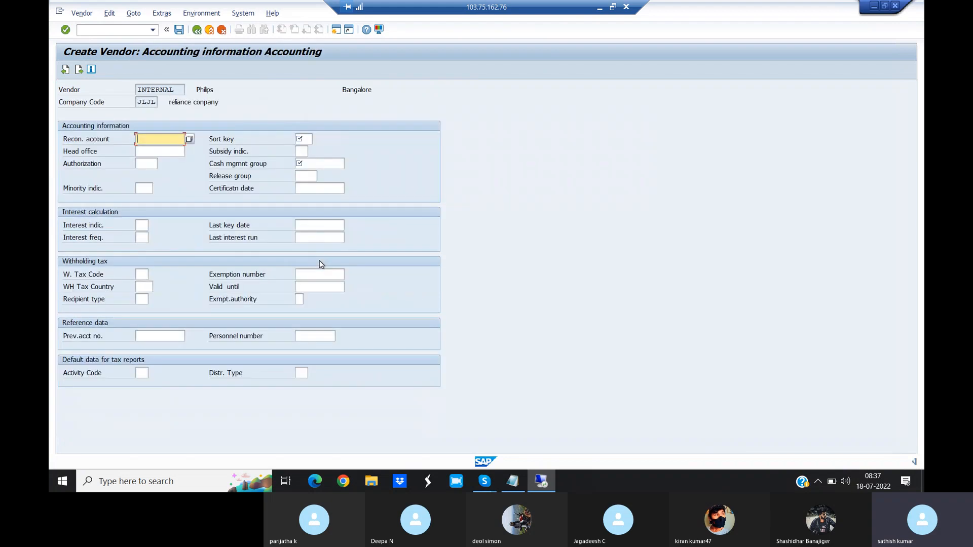
# - Assign reconciliation account 105100 Sundry Creditors and sort key 012 Vendor number to the vendor
pyautogui.click(189, 139)
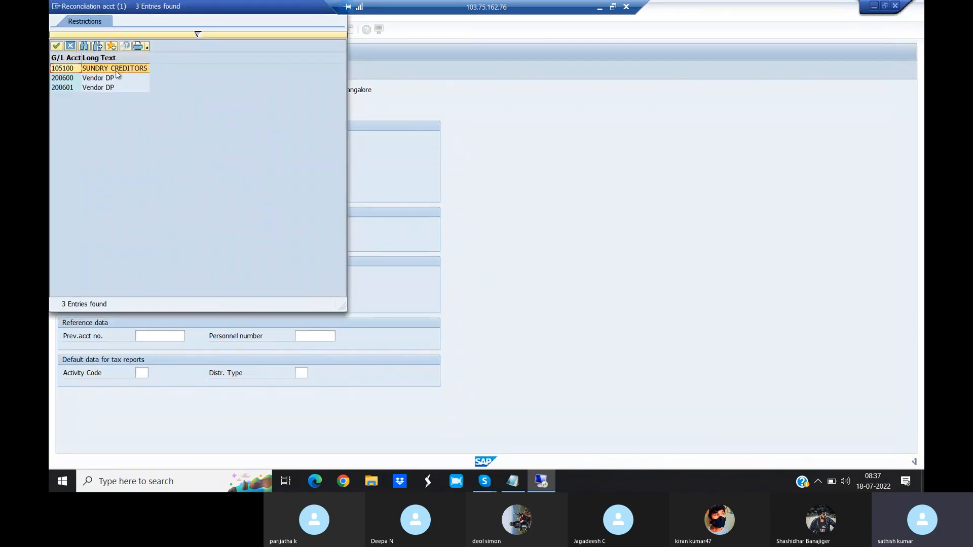
pyautogui.doubleClick(117, 74)
pyautogui.click(303, 138)
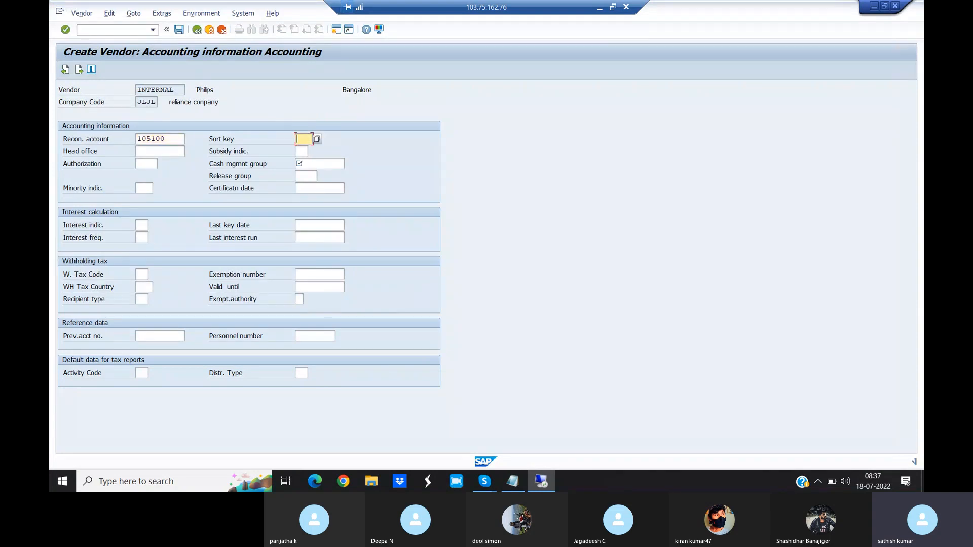
pyautogui.click(318, 138)
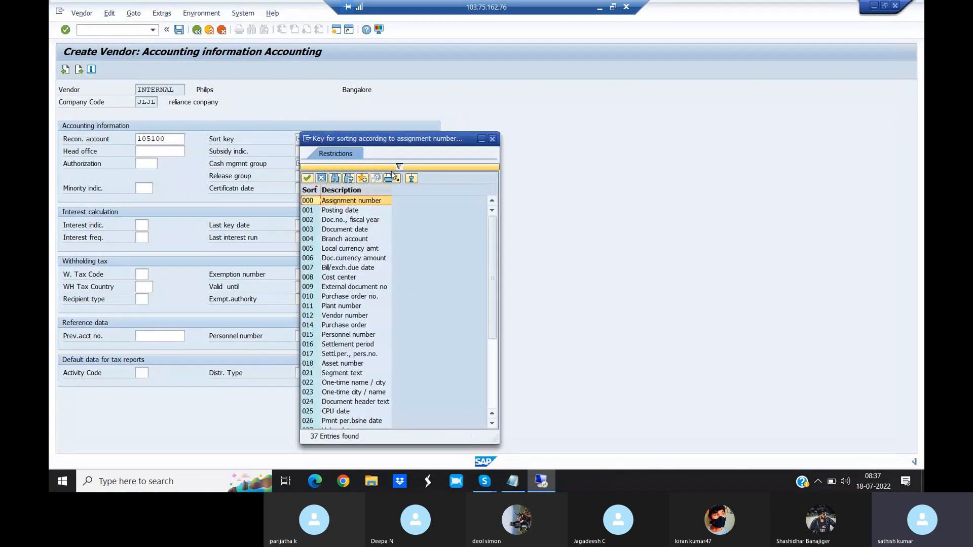
pyautogui.click(339, 317)
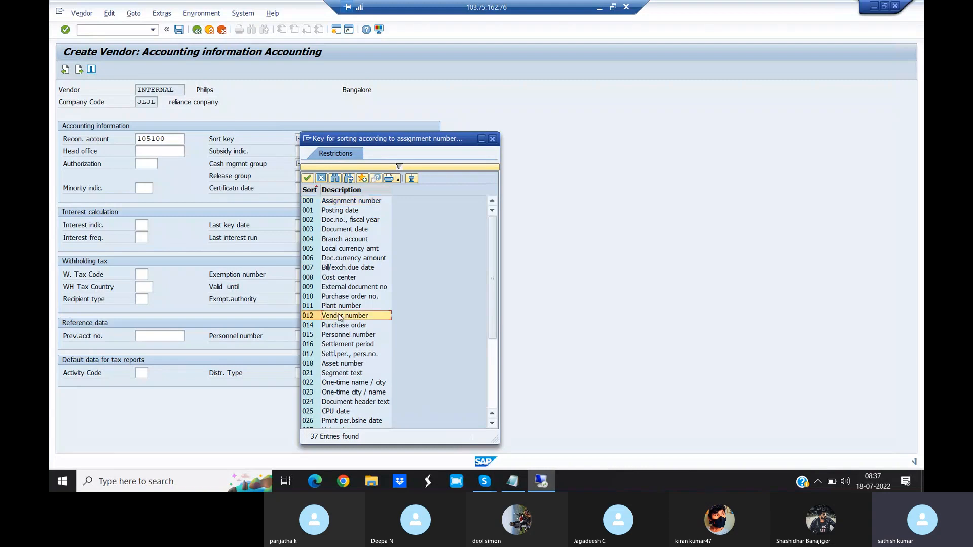
pyautogui.doubleClick(339, 317)
# - Set the cash management group to A1 Domestic payments (A/P) and continue to the payment transactions
pyautogui.click(318, 164)
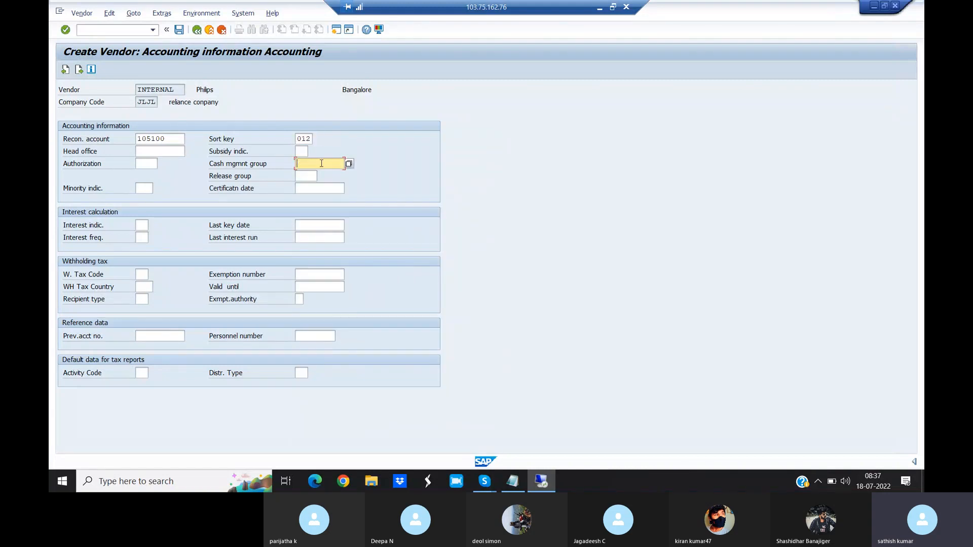
pyautogui.click(349, 164)
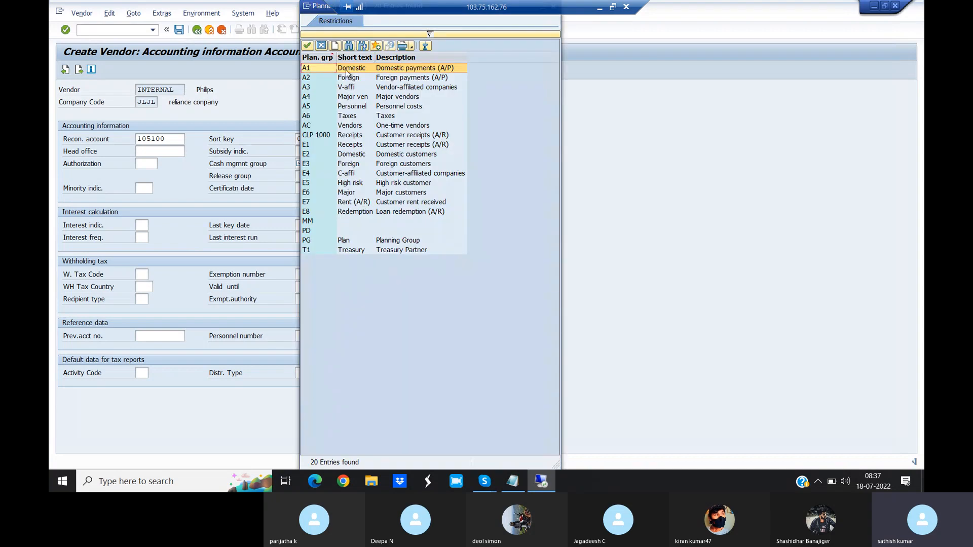
pyautogui.doubleClick(325, 70)
pyautogui.press('Return')
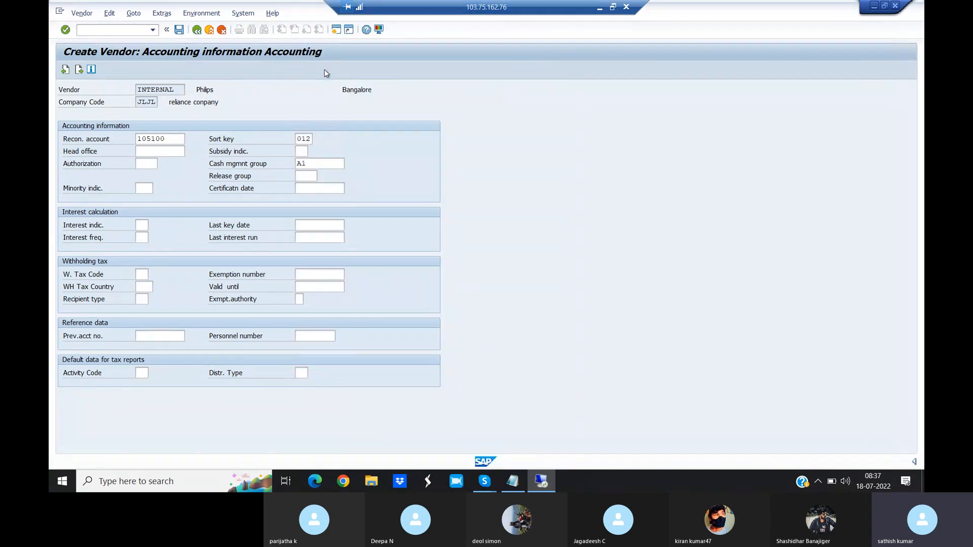
# - Set payment terms 0001 and house bank AXIS for the vendor, and save the vendor
pyautogui.click(162, 139)
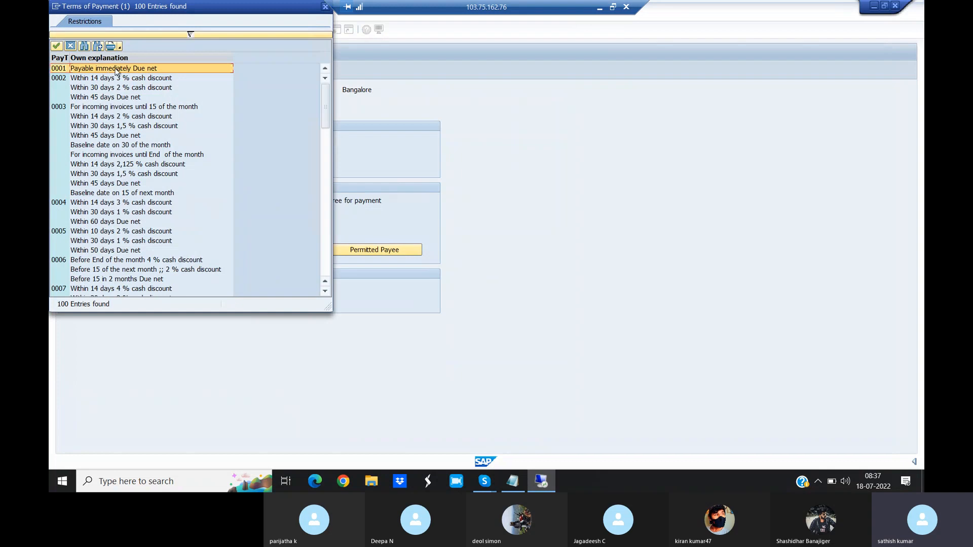
pyautogui.doubleClick(116, 68)
pyautogui.click(316, 215)
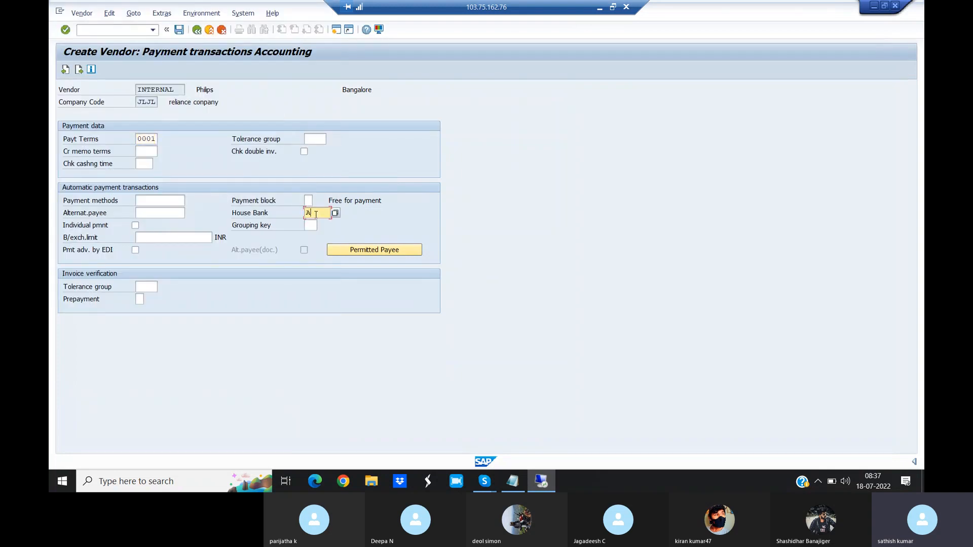
pyautogui.write('AXIS')
pyautogui.click(179, 30)
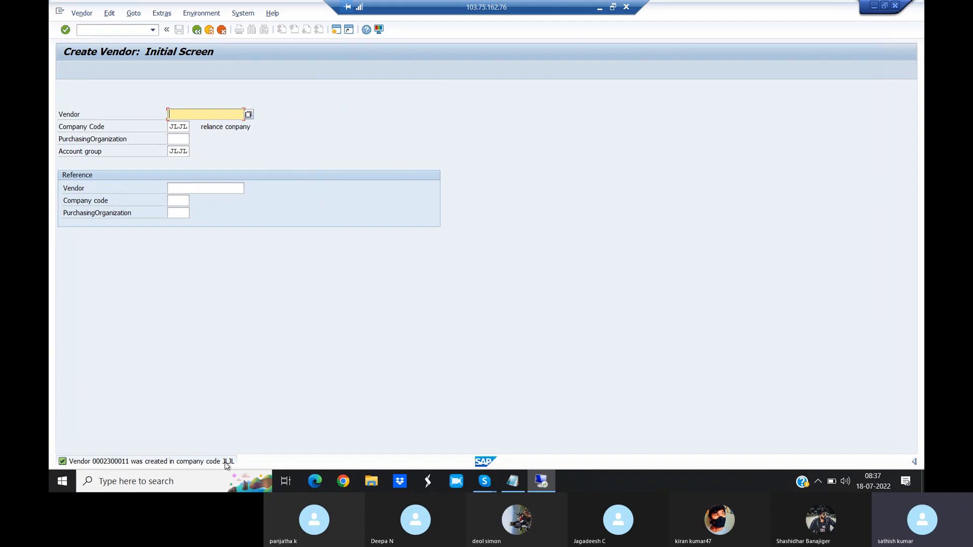
# - Start entering a vendor invoice with transaction /NF-43
pyautogui.click(105, 30)
pyautogui.write('/N')
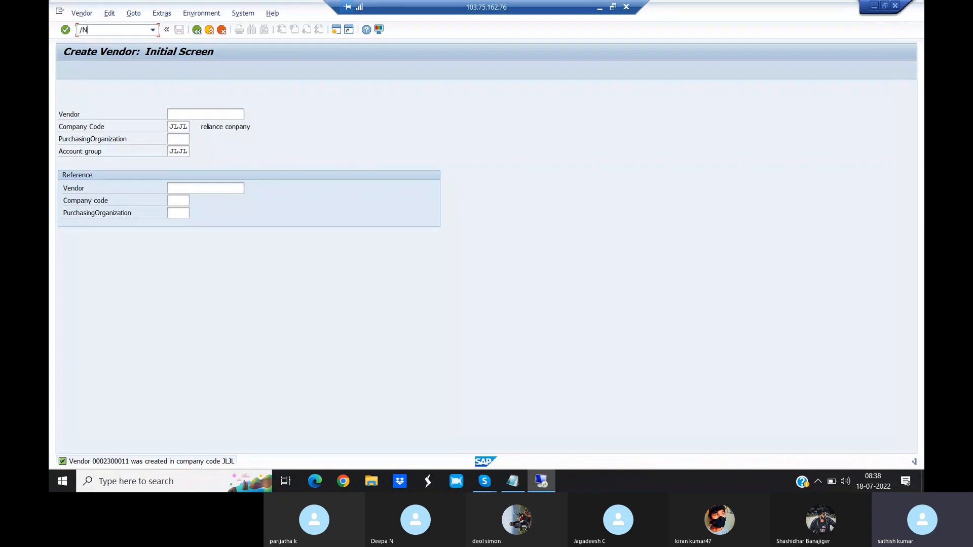
pyautogui.write('F-43')
pyautogui.press('Return')
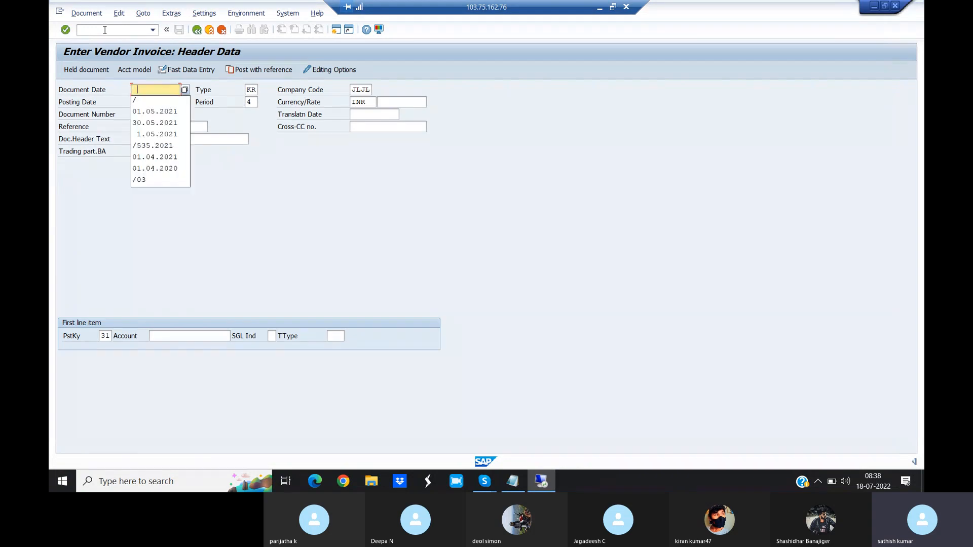
# - Set both the invoice's document date and posting date to 01.05.2021
pyautogui.click(156, 111)
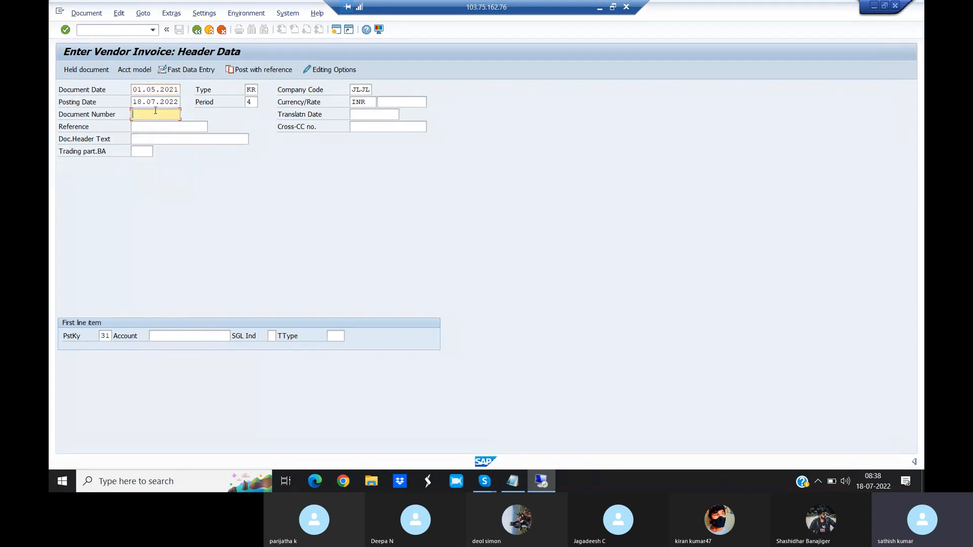
pyautogui.click(161, 101)
pyautogui.press('BackSpace')
pyautogui.press('BackSpace')
pyautogui.press('BackSpace')
pyautogui.press('BackSpace')
pyautogui.press('BackSpace')
pyautogui.press('BackSpace')
pyautogui.press('BackSpace')
pyautogui.press('BackSpace')
pyautogui.press('BackSpace')
pyautogui.press('BackSpace')
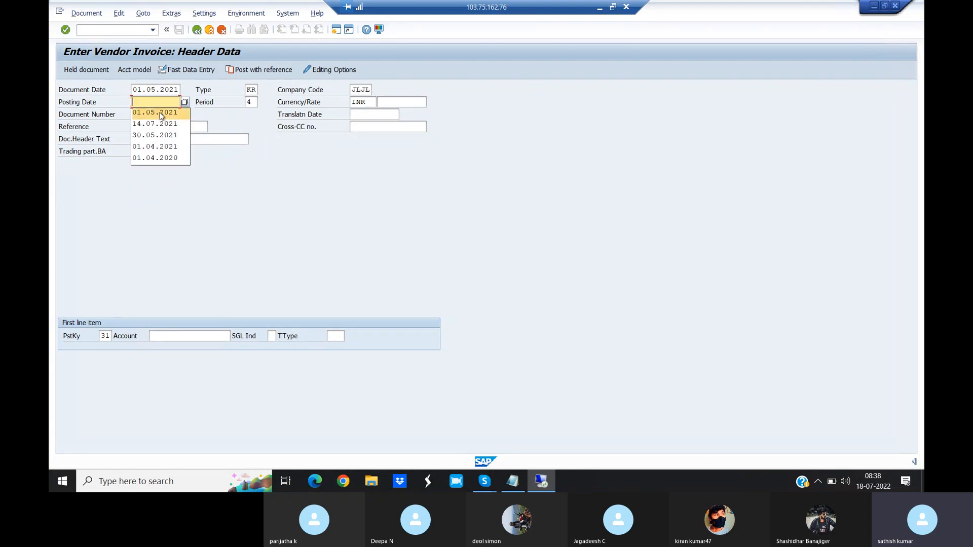
pyautogui.click(159, 112)
# - Look up the company code's vendors, assign Philips as the first line item's account, and continue to the vendor item
pyautogui.click(217, 332)
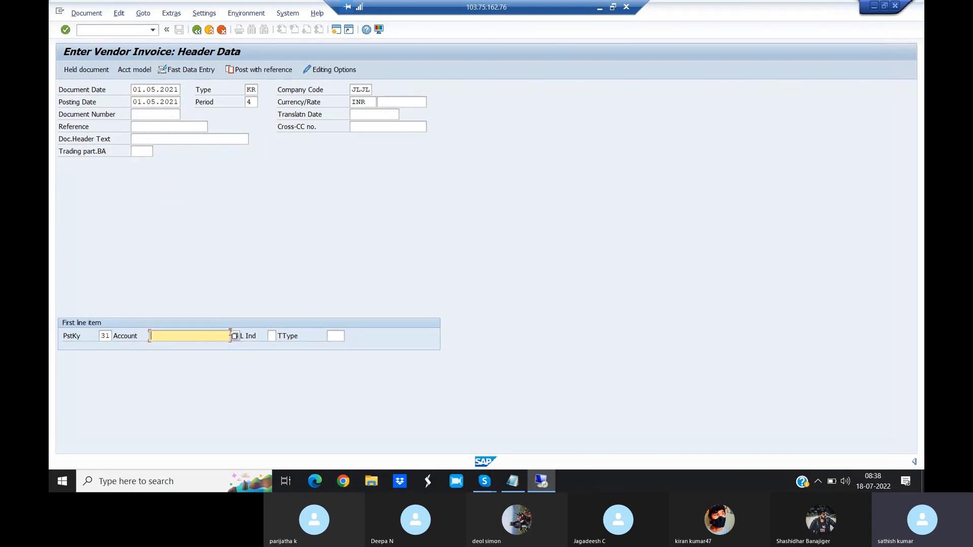
pyautogui.click(235, 338)
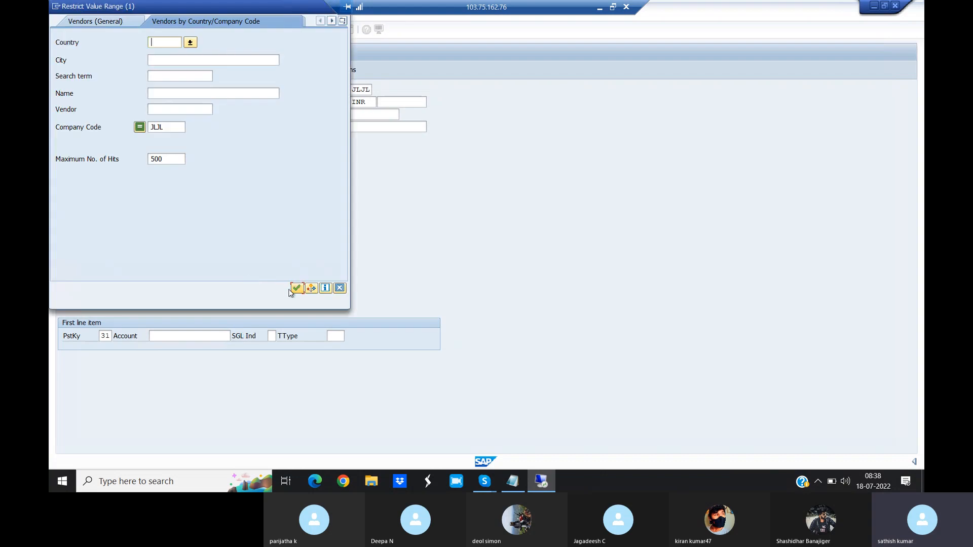
pyautogui.click(295, 290)
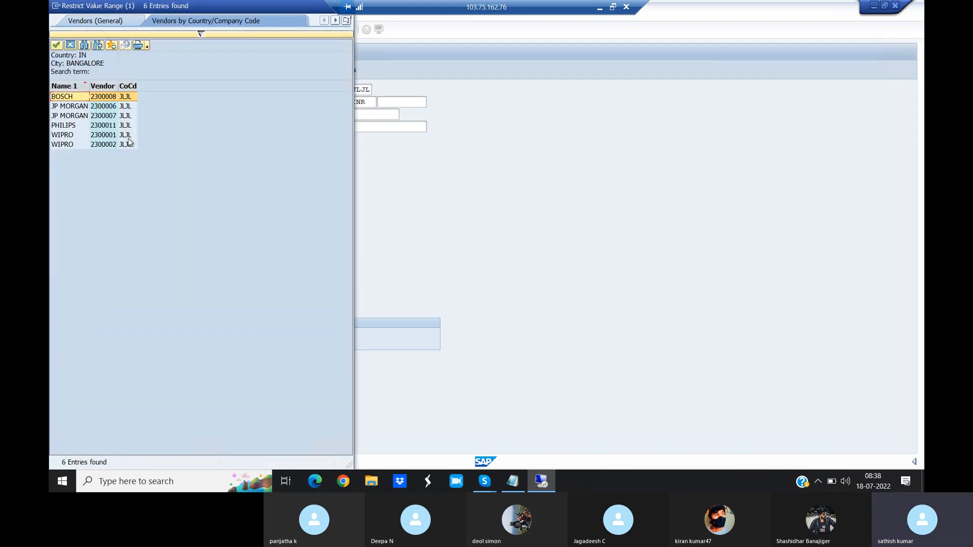
pyautogui.click(71, 127)
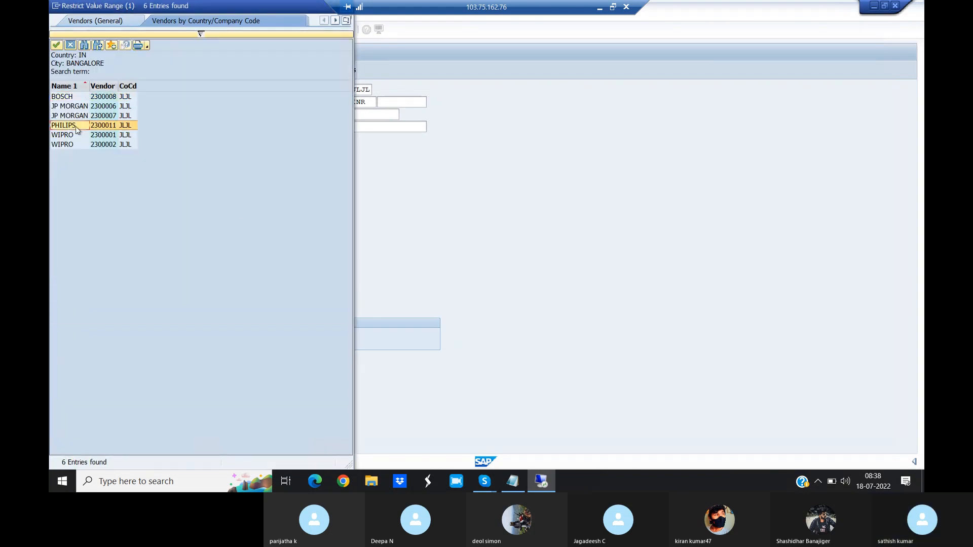
pyautogui.doubleClick(75, 127)
pyautogui.press('Return')
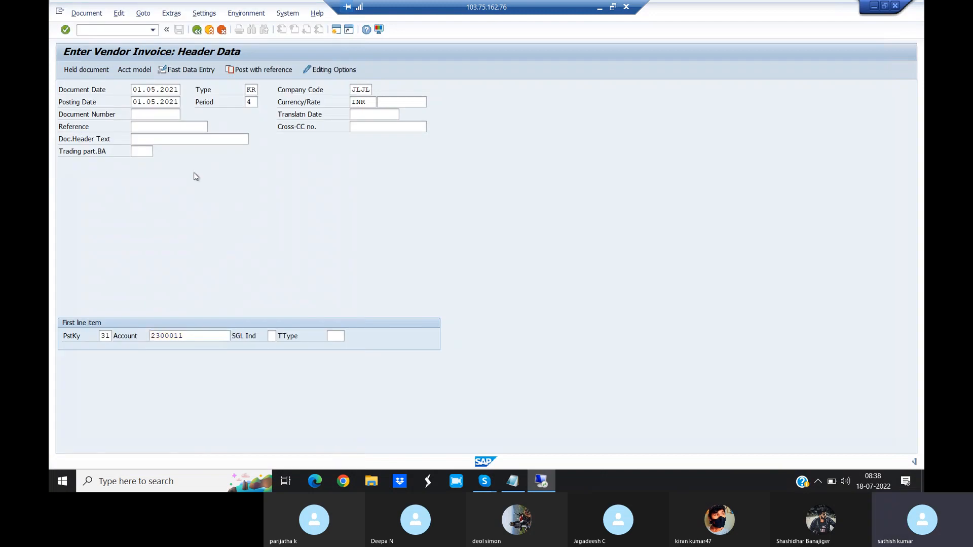
pyautogui.press('Return')
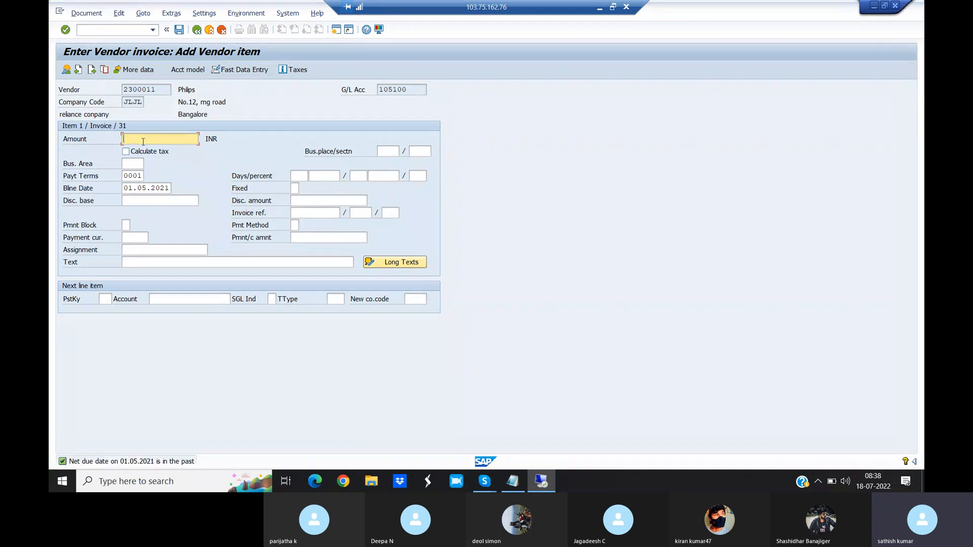
# - Give the vendor item an amount of 10000 INR and the text "Being goods purchase from Philips"
pyautogui.write('10000')
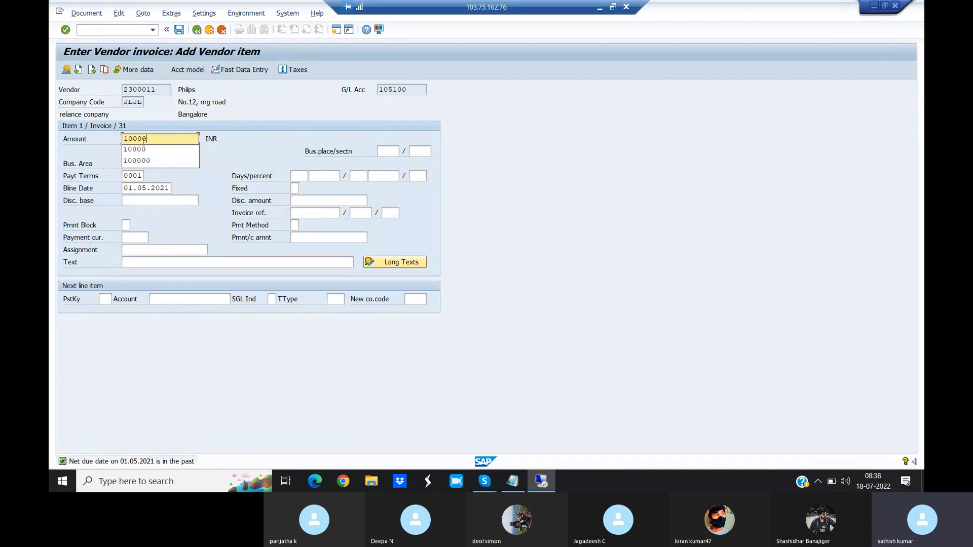
pyautogui.click(141, 264)
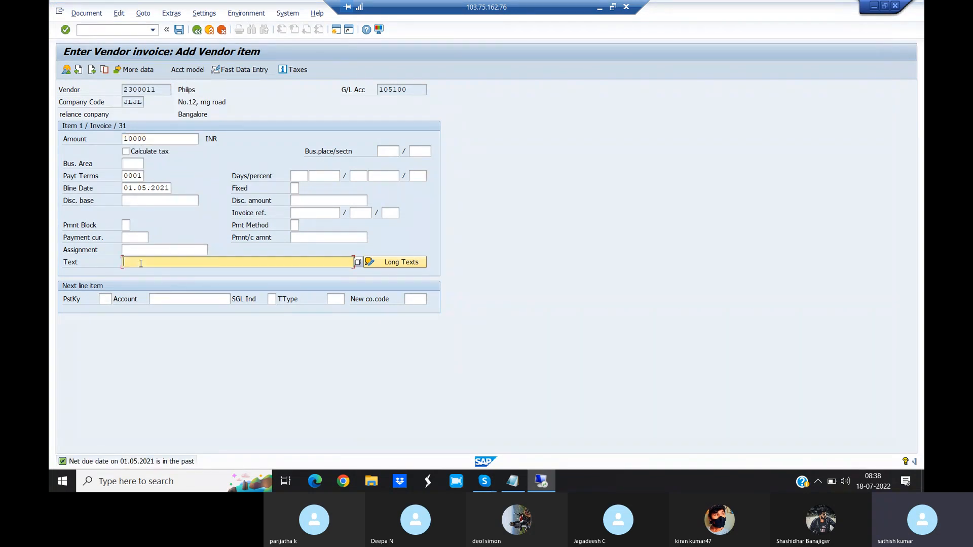
pyautogui.write('Being')
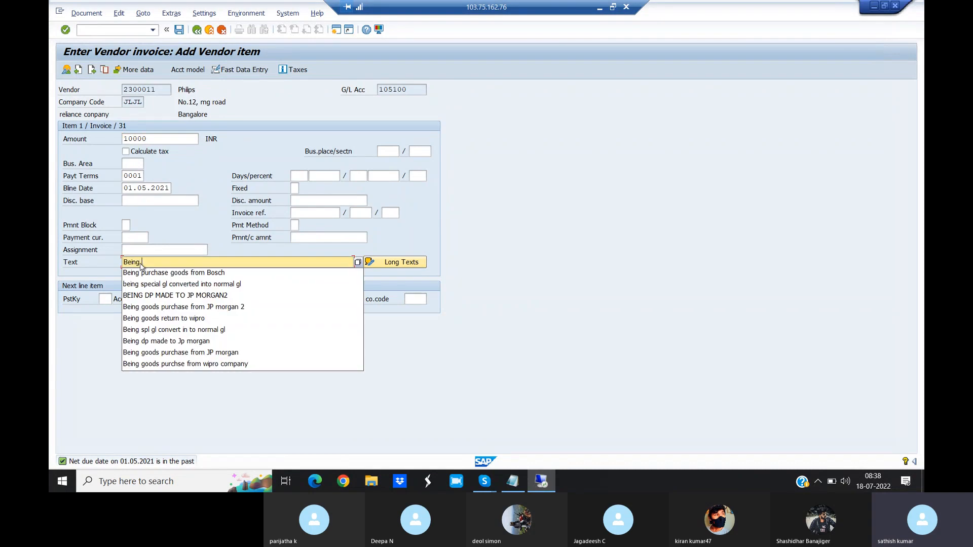
pyautogui.write(' goods purchase from P')
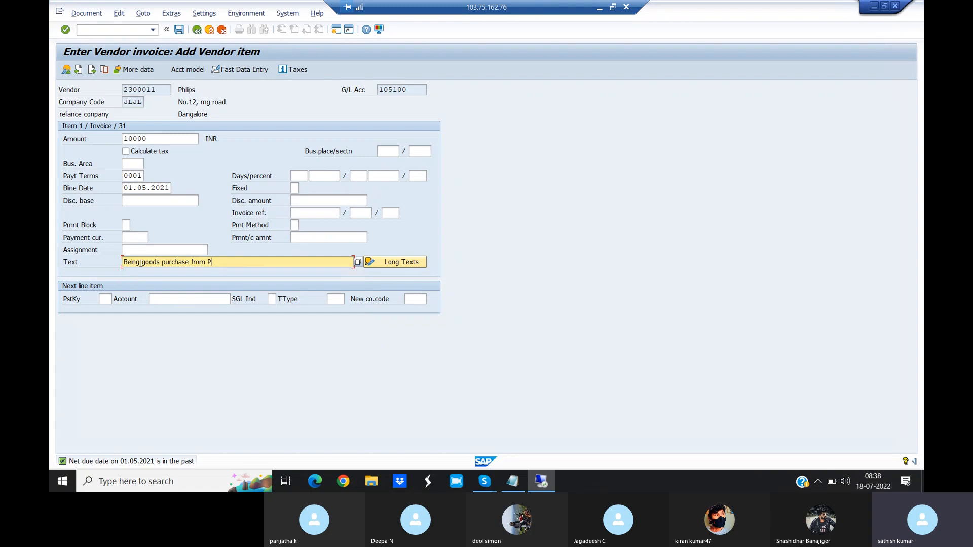
pyautogui.write('hilips')
pyautogui.press('Tab')
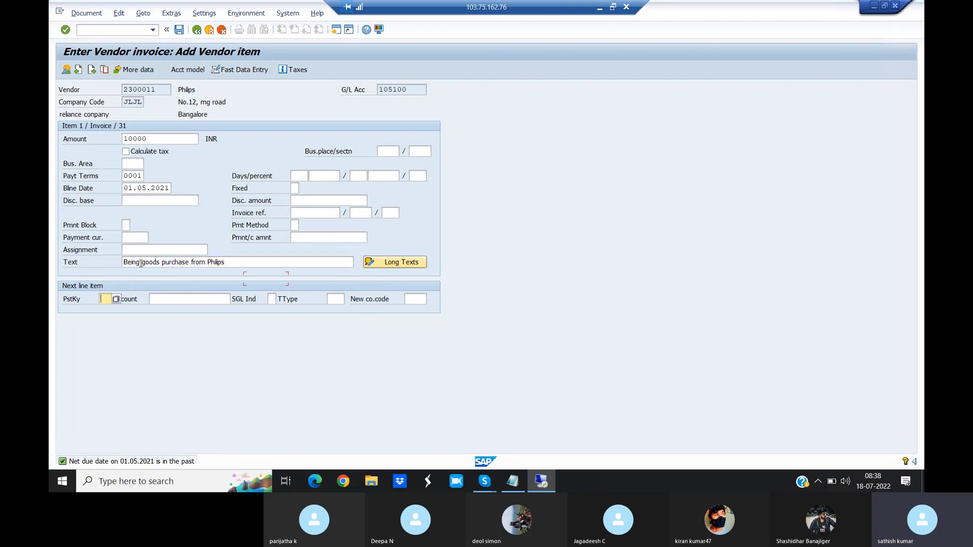
# - Add the next invoice line item with posting key 40 and the G/L account purchase a/c, and continue to it
pyautogui.write('40')
pyautogui.click(217, 298)
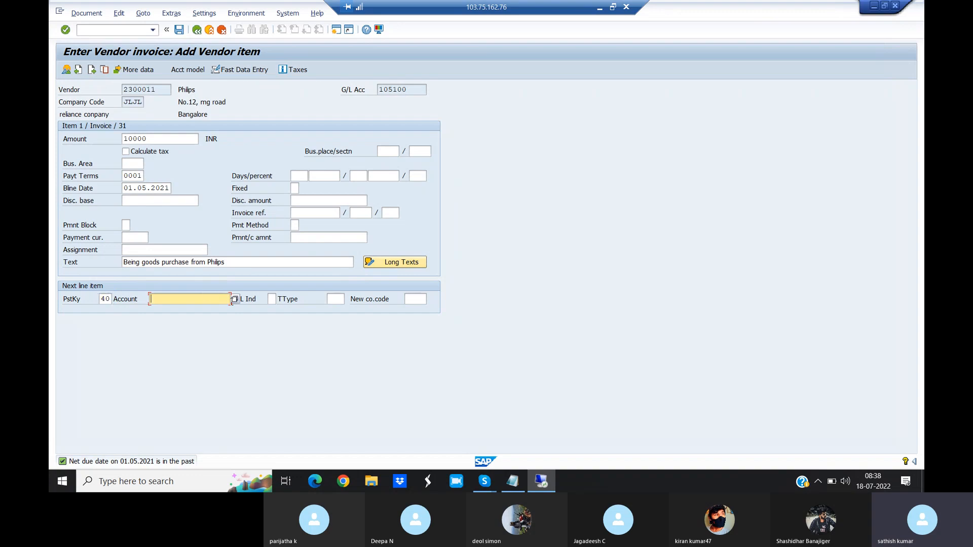
pyautogui.click(235, 299)
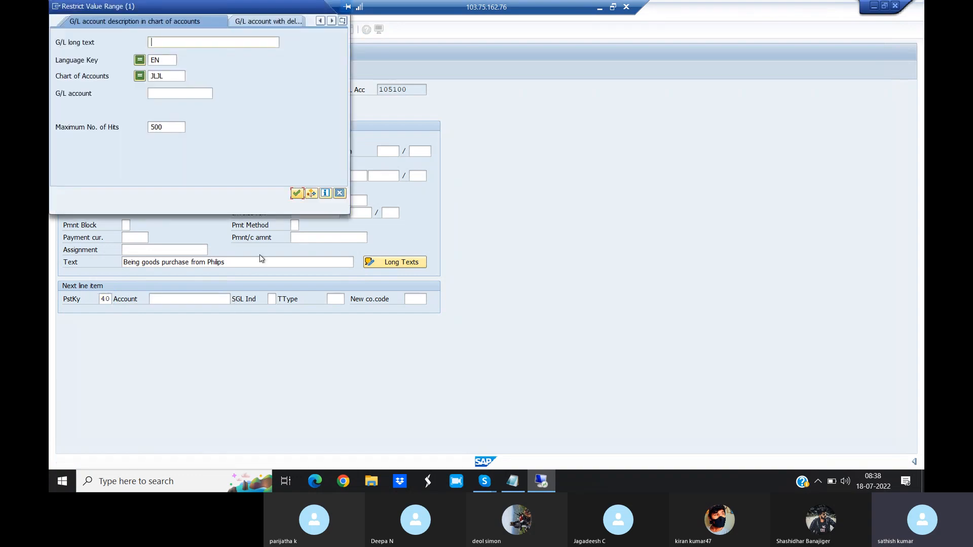
pyautogui.click(297, 193)
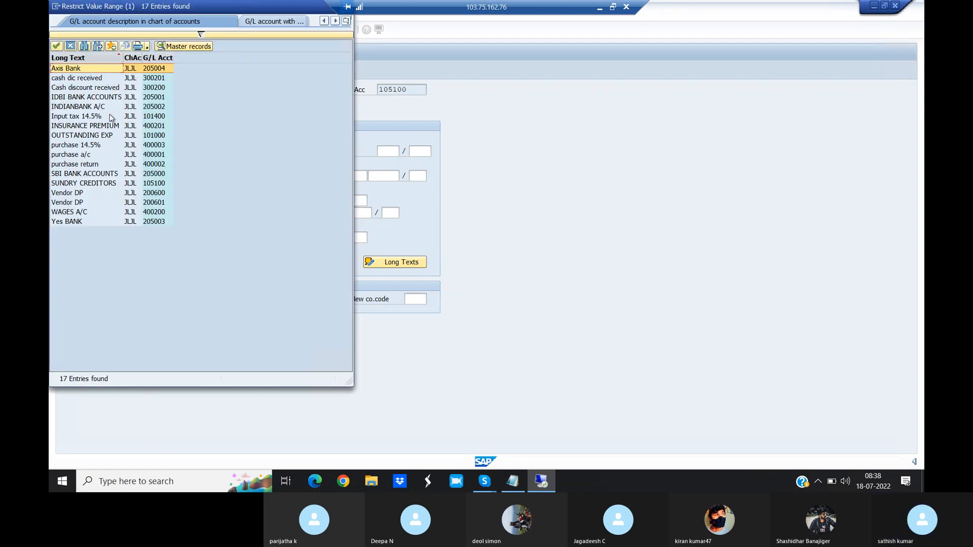
pyautogui.click(88, 156)
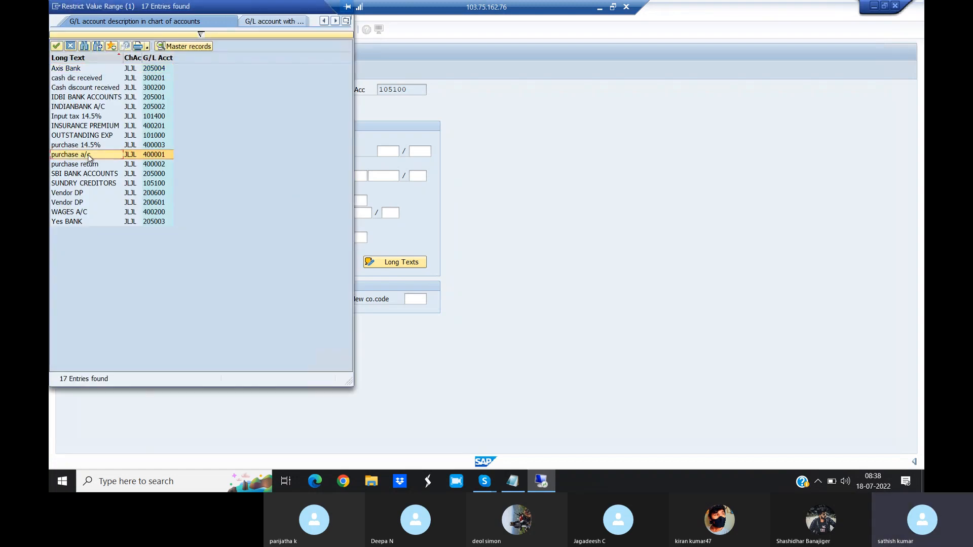
pyautogui.doubleClick(90, 157)
pyautogui.press('Return')
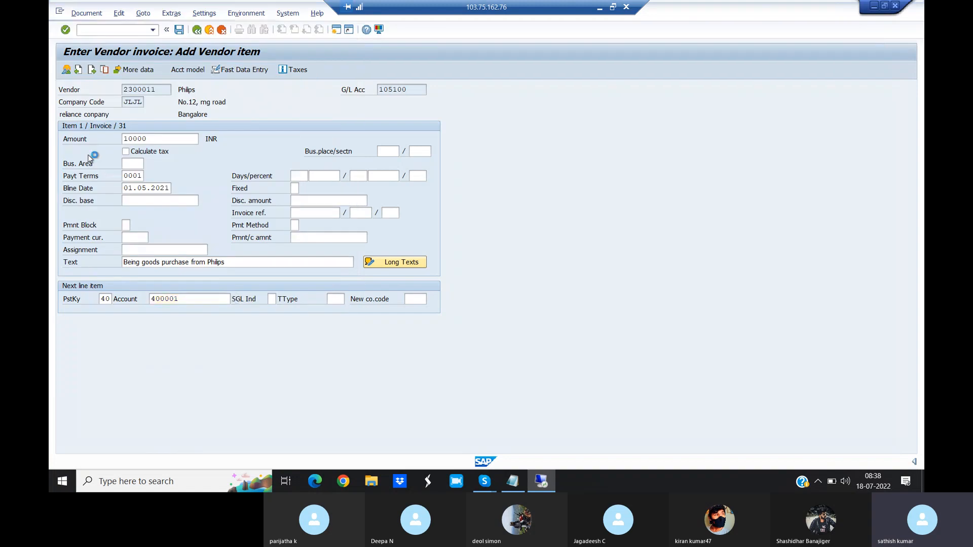
# - Fill the purchase item's amount with * and its text with + to carry over the vendor item's values
pyautogui.write('*')
pyautogui.click(155, 276)
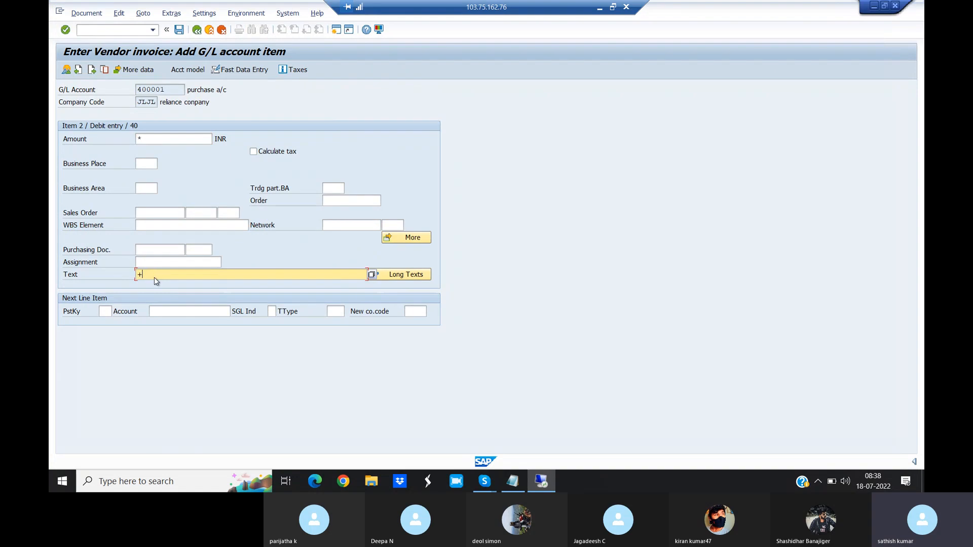
pyautogui.press('Return')
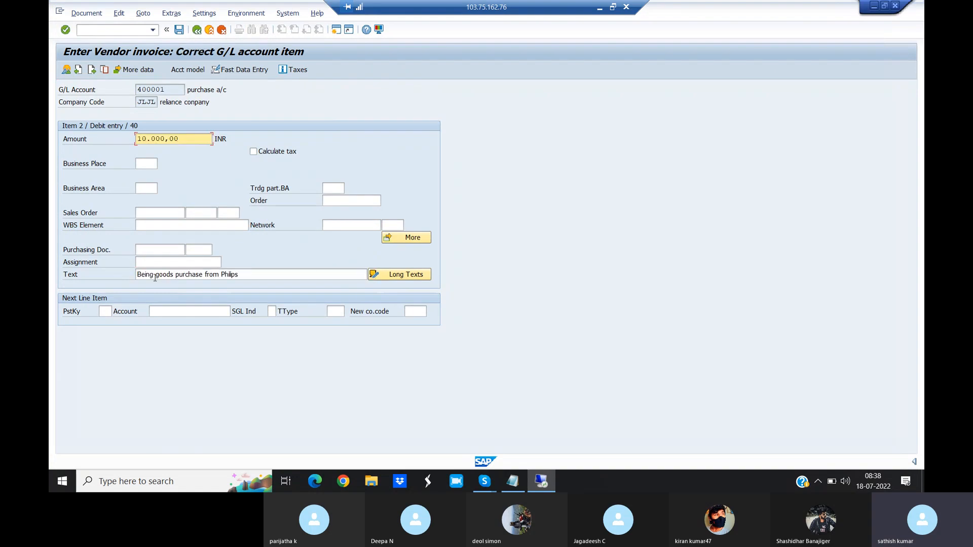
# - Simulate the vendor invoice and post it
pyautogui.click(93, 19)
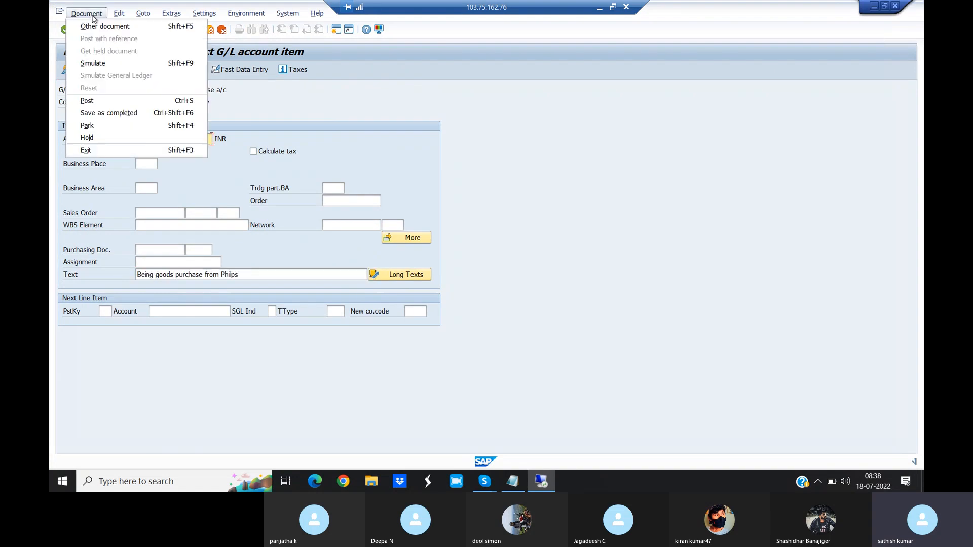
pyautogui.click(103, 65)
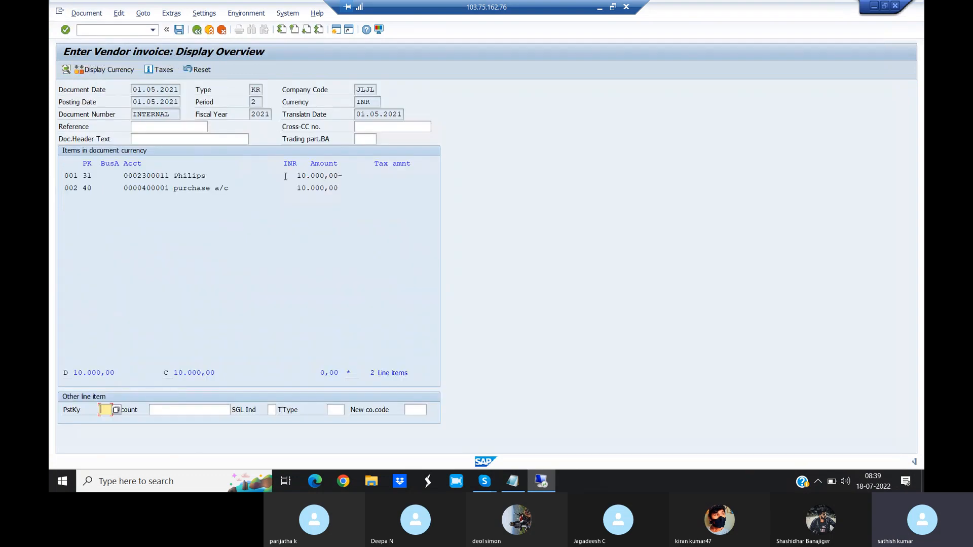
pyautogui.click(179, 30)
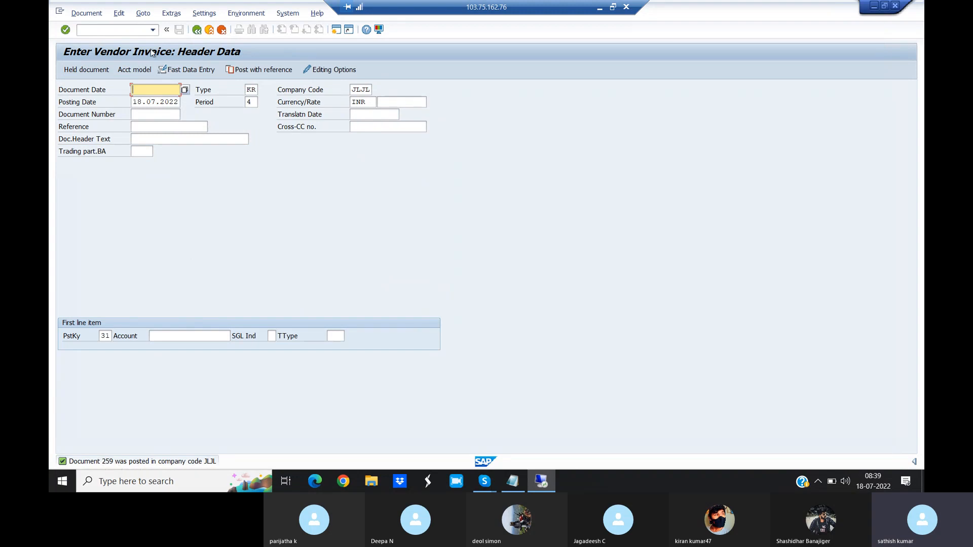
# - Start posting an outgoing payment with transaction /NF-53
pyautogui.click(113, 33)
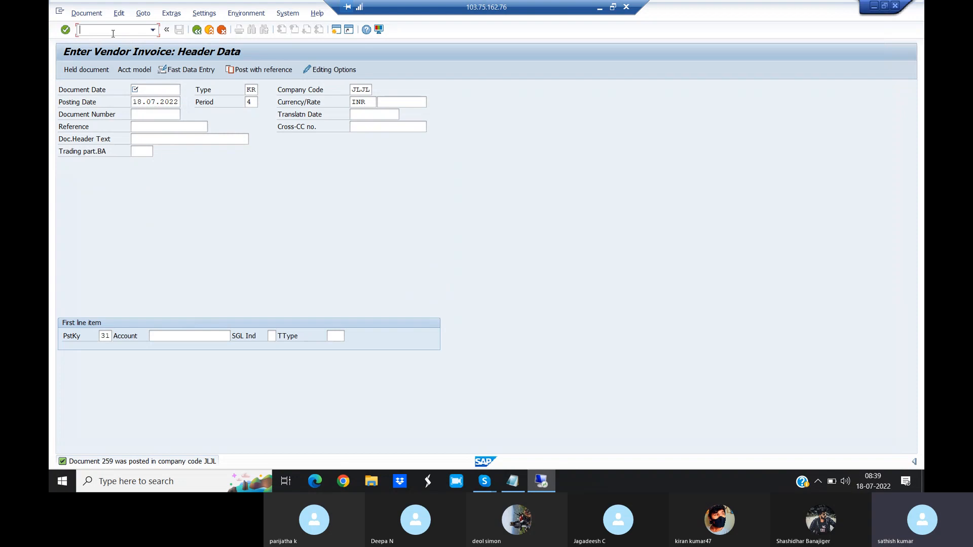
pyautogui.write('/NF-53')
pyautogui.press('Return')
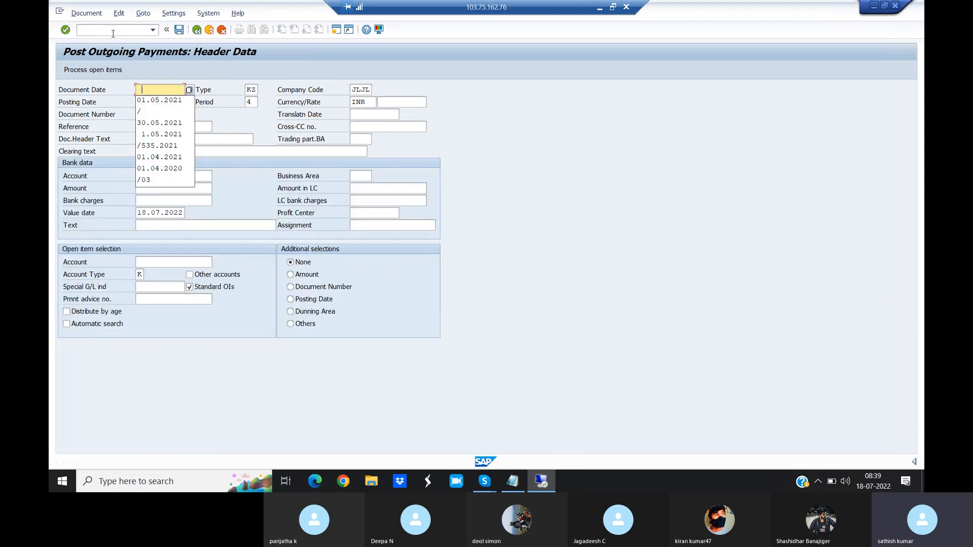
# - Set the payment's document date and posting date to 01.05.2021 and its clearing text to "FULL PAYMENT"
pyautogui.click(162, 101)
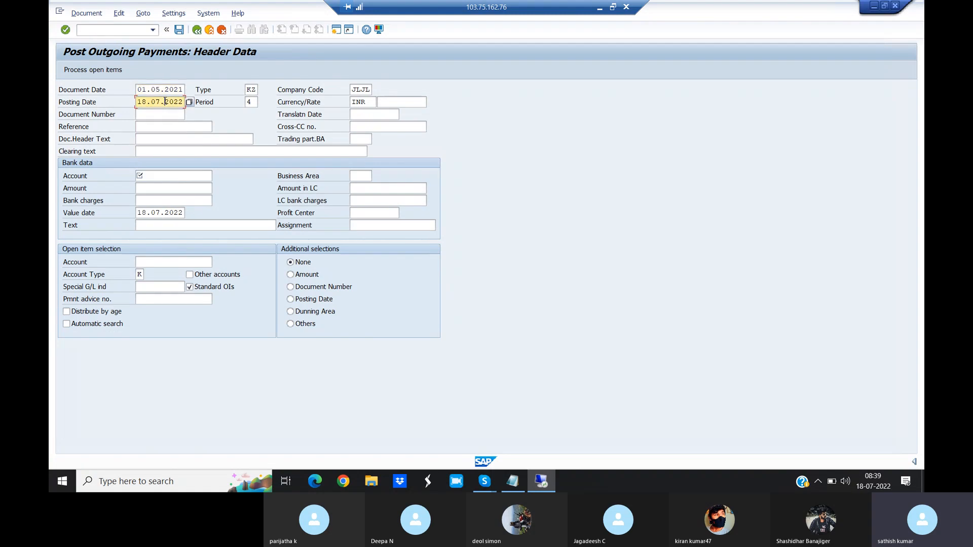
pyautogui.press('BackSpace')
pyautogui.press('BackSpace')
pyautogui.press('BackSpace')
pyautogui.press('BackSpace')
pyautogui.press('BackSpace')
pyautogui.press('BackSpace')
pyautogui.press('BackSpace')
pyautogui.press('BackSpace')
pyautogui.press('BackSpace')
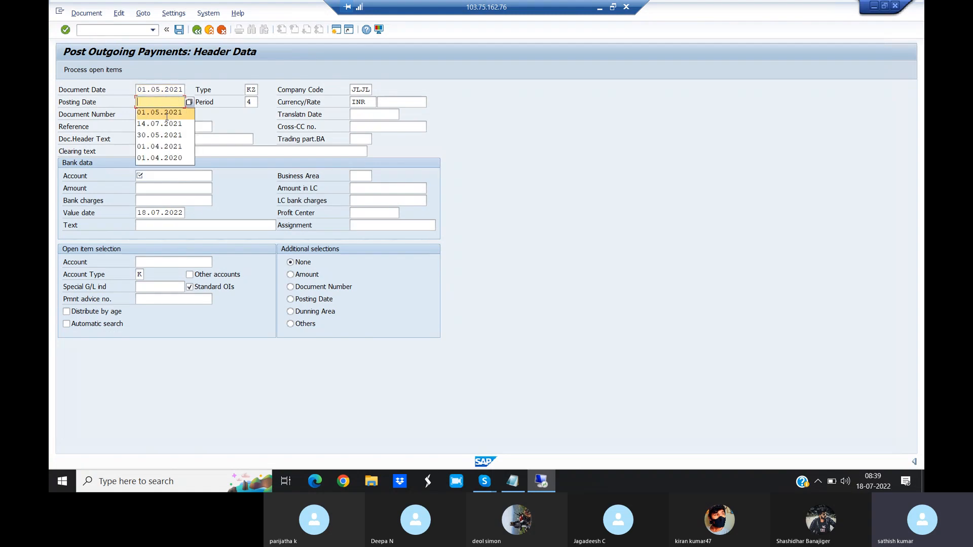
pyautogui.click(167, 112)
pyautogui.click(160, 151)
pyautogui.write('F')
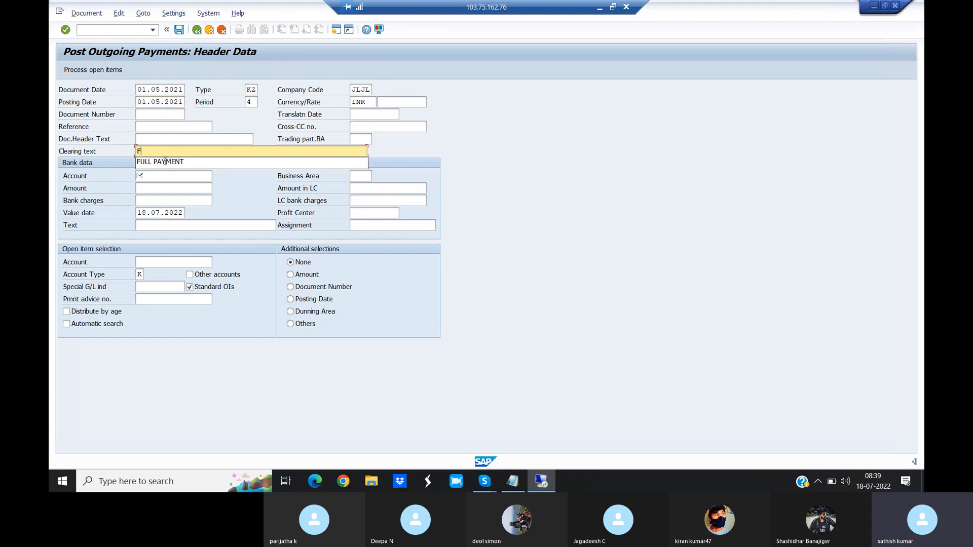
pyautogui.click(164, 162)
# - Look up the chart's G/L accounts and assign Axis Bank as the payment's bank account
pyautogui.click(190, 176)
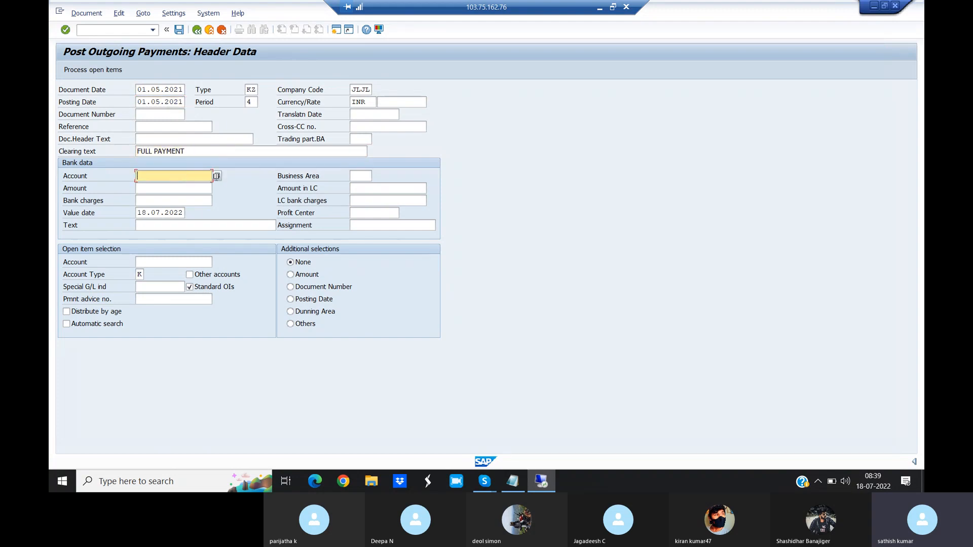
pyautogui.click(217, 176)
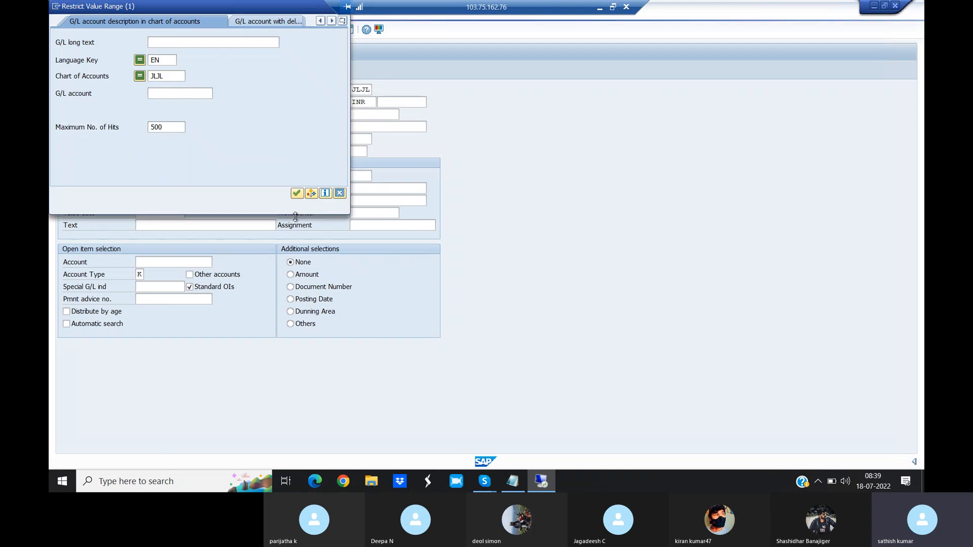
pyautogui.click(297, 193)
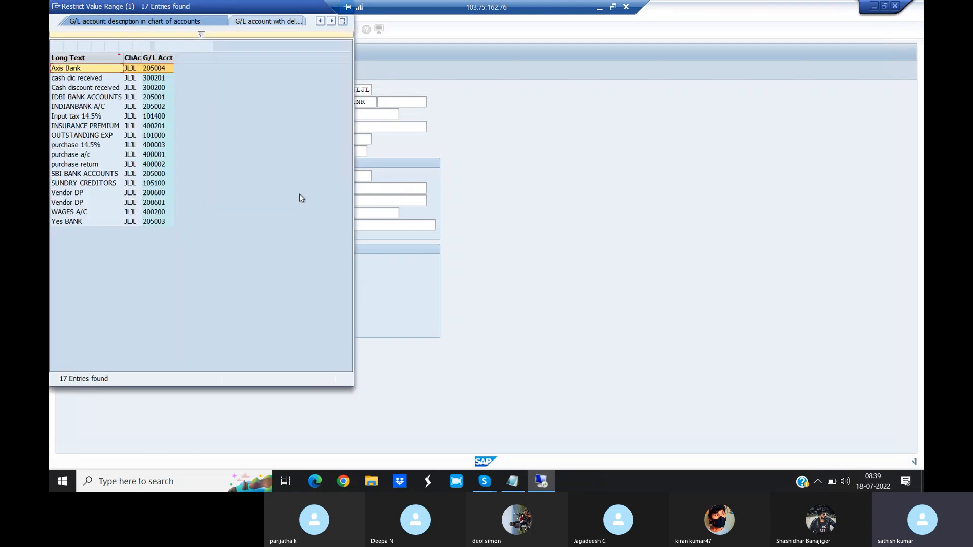
pyautogui.doubleClick(81, 71)
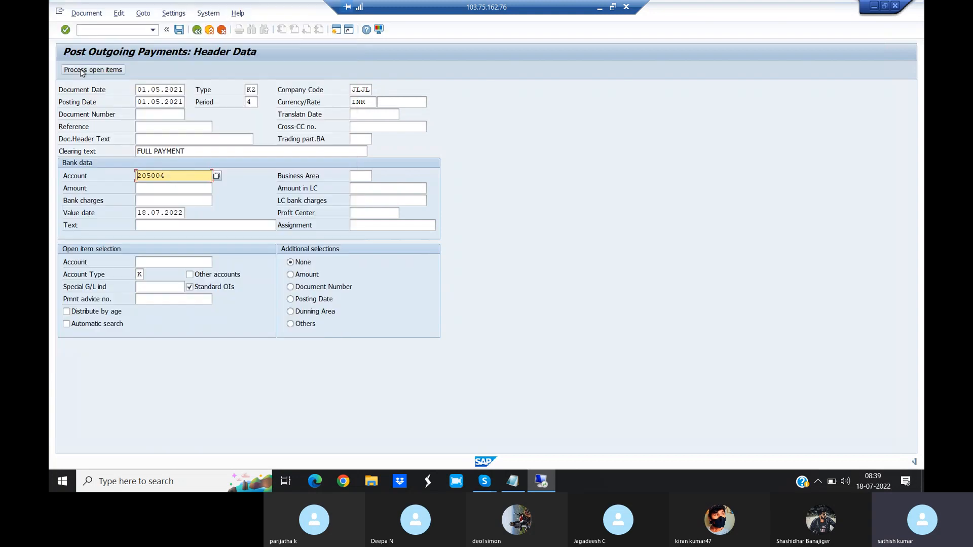
# - Set the bank data amount to 10000 and its text to "FULL PAYMNT"
pyautogui.click(153, 189)
pyautogui.write('10000')
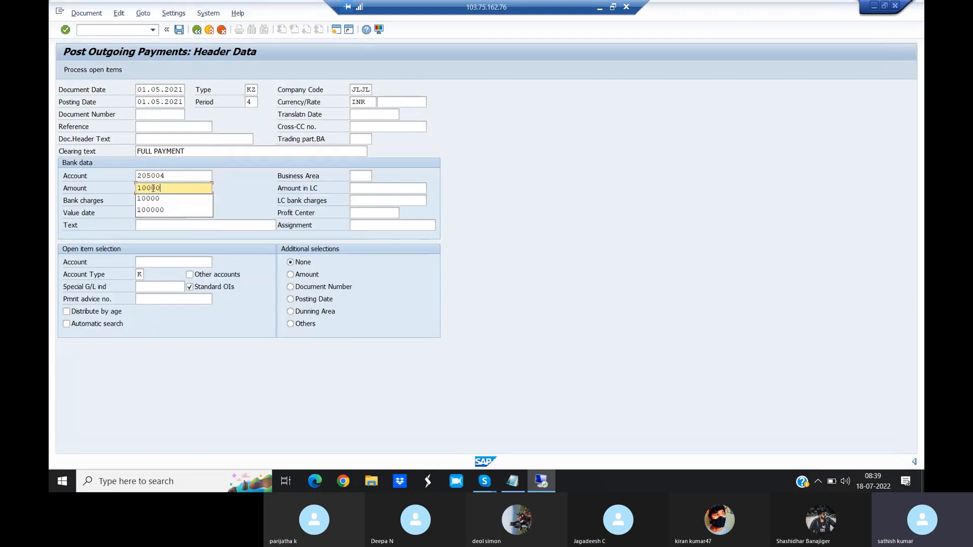
pyautogui.click(153, 226)
pyautogui.write('F')
pyautogui.click(160, 236)
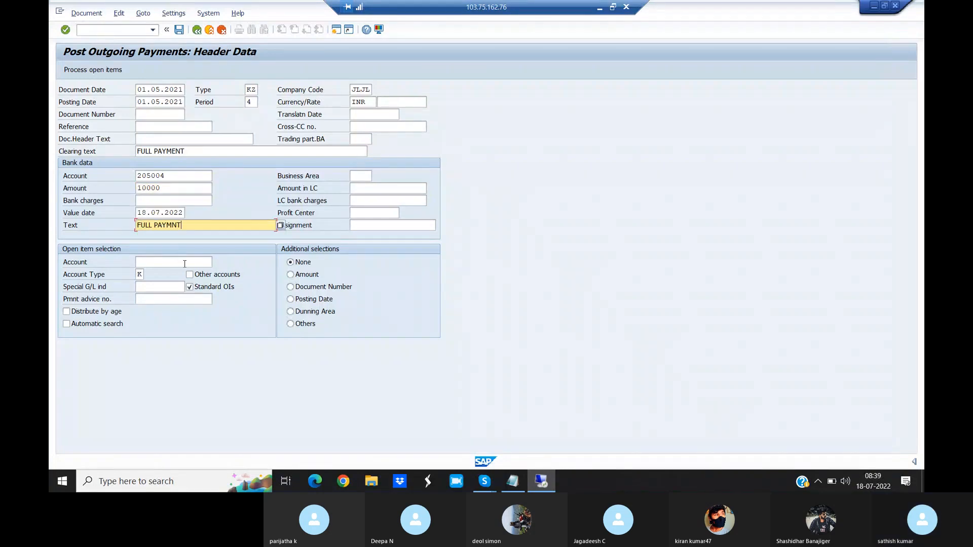
# - Look up the company code's vendors, select Philips as the open item account, and continue to processing its open items
pyautogui.click(211, 263)
pyautogui.click(216, 263)
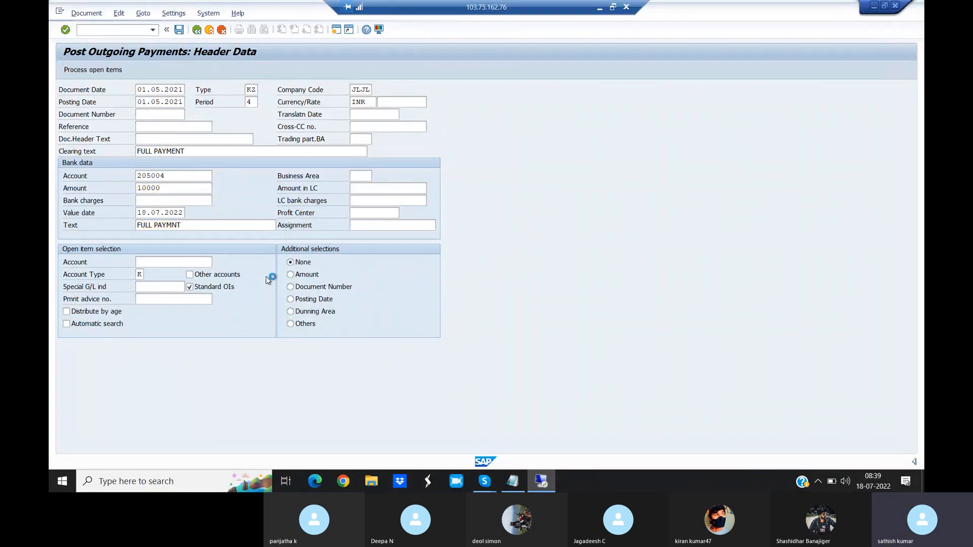
pyautogui.click(297, 288)
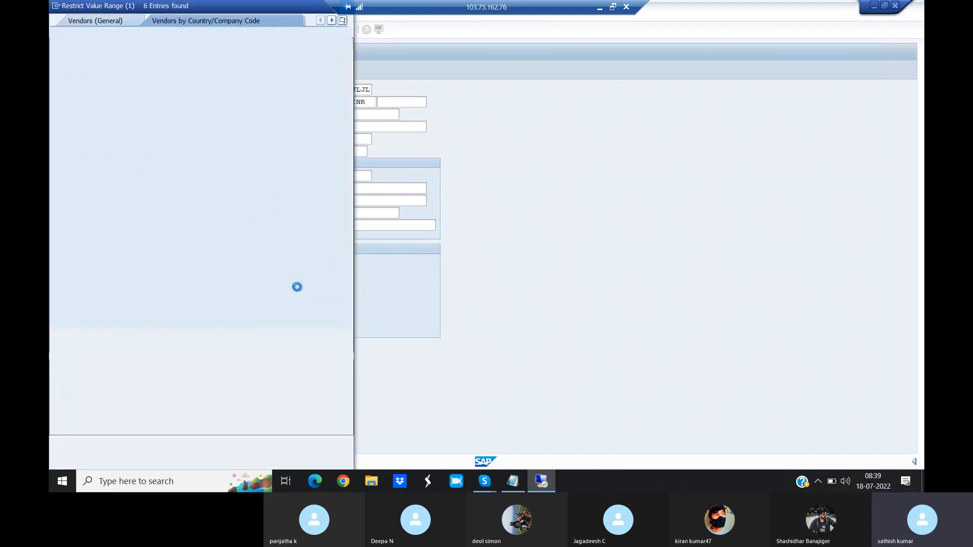
pyautogui.click(80, 127)
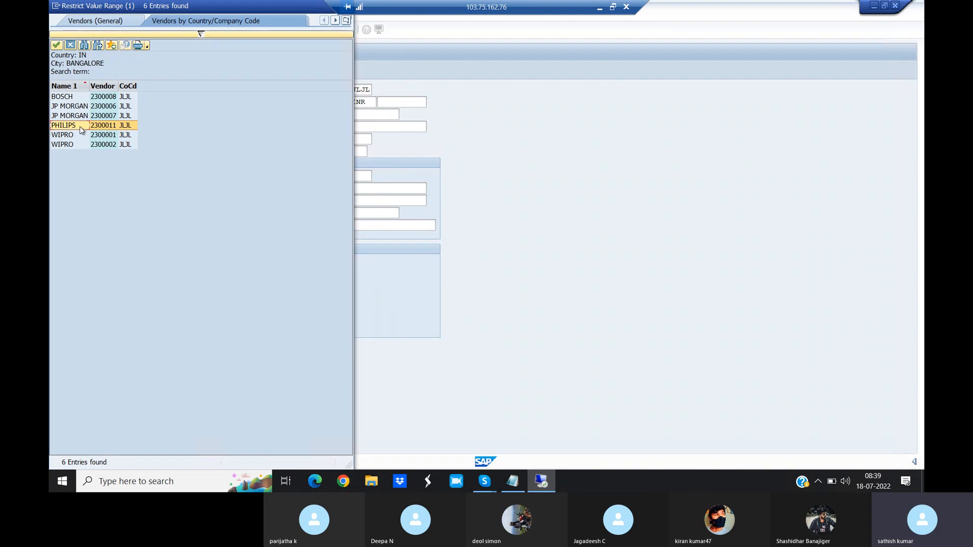
pyautogui.doubleClick(80, 126)
pyautogui.press('Return')
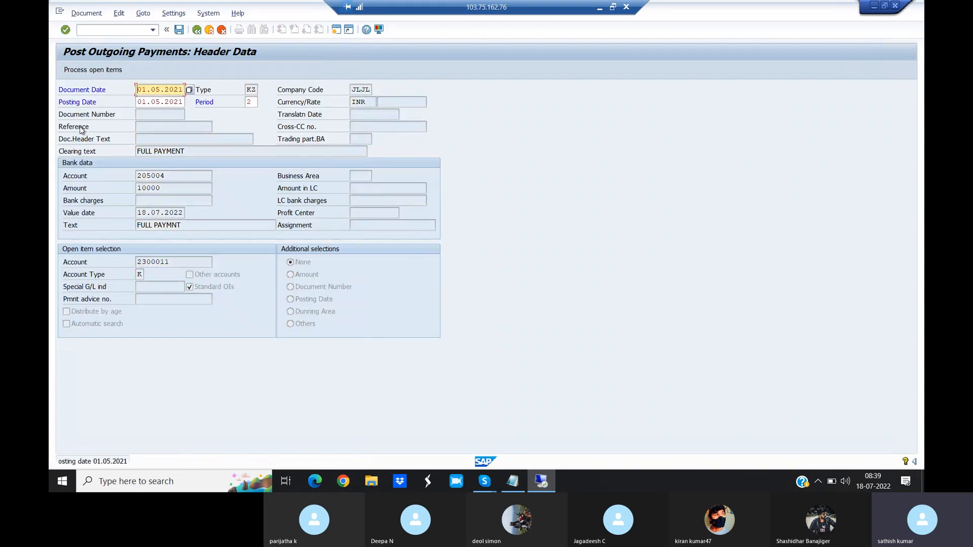
pyautogui.press('Return')
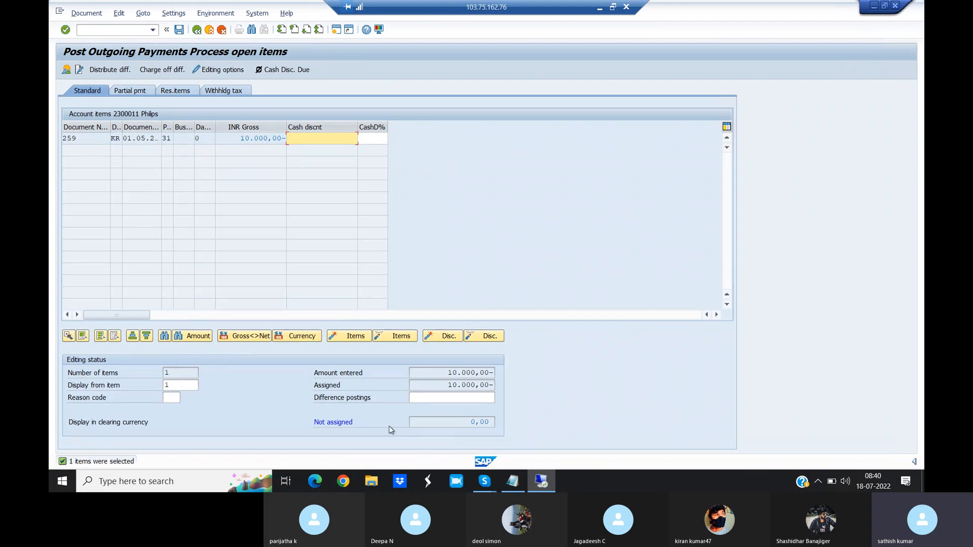
# - Check the payment's assigned and not assigned amounts, and post the outgoing payment
pyautogui.press('Tab')
pyautogui.press('Tab')
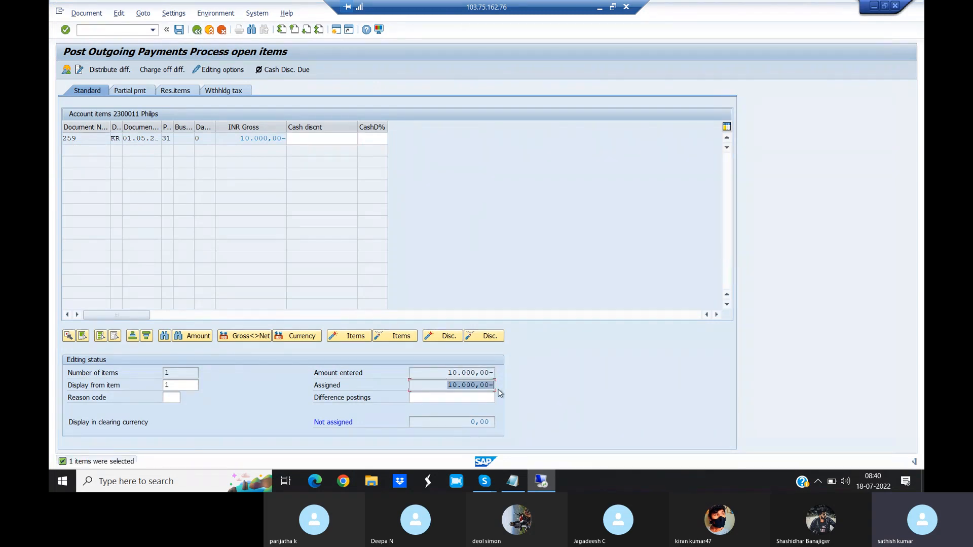
pyautogui.moveTo(466, 419); pyautogui.dragTo(504, 422)
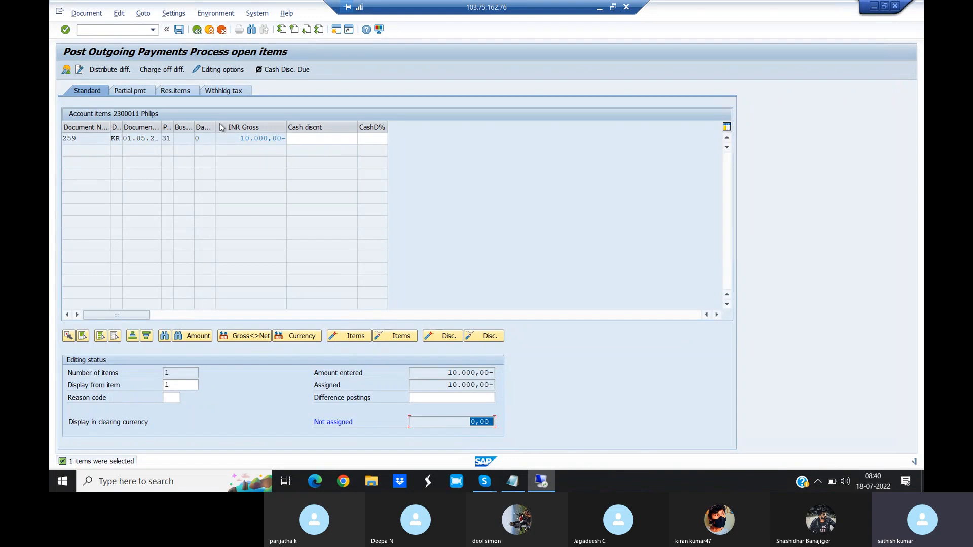
pyautogui.click(180, 30)
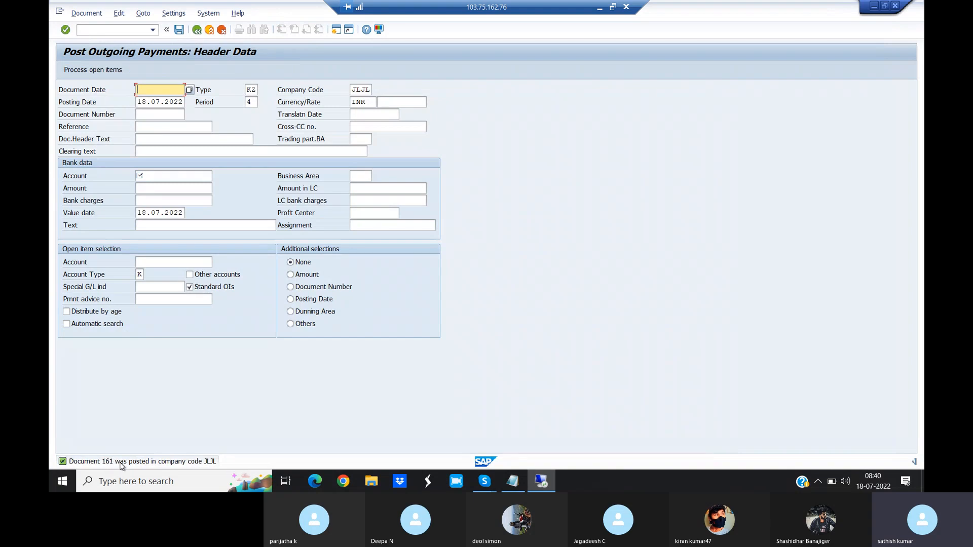
# - Open the vendor line item display with transaction /NFBL1N
pyautogui.click(100, 32)
pyautogui.write('/NFBL1N')
pyautogui.press('Return')
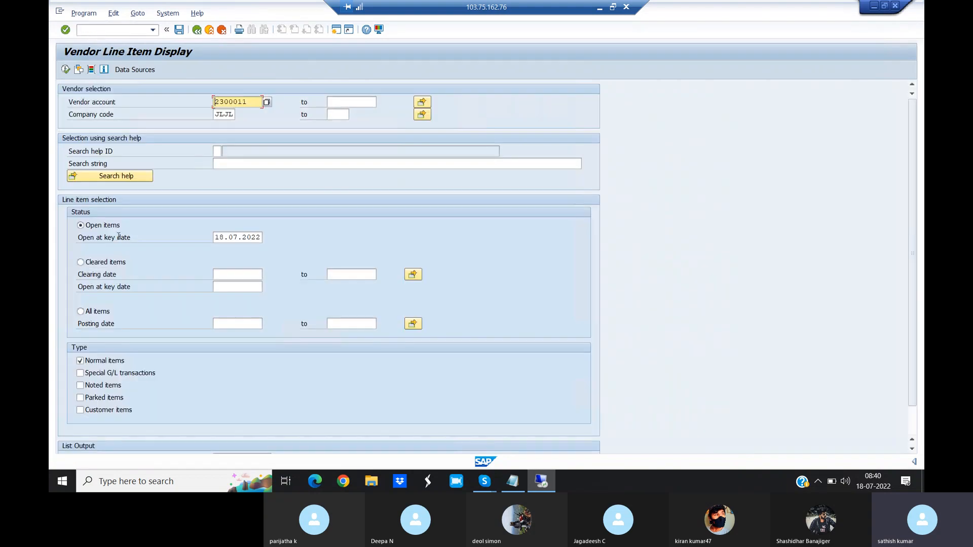
# - Display the cleared line items of vendor Philips in company code JLJL
pyautogui.click(80, 262)
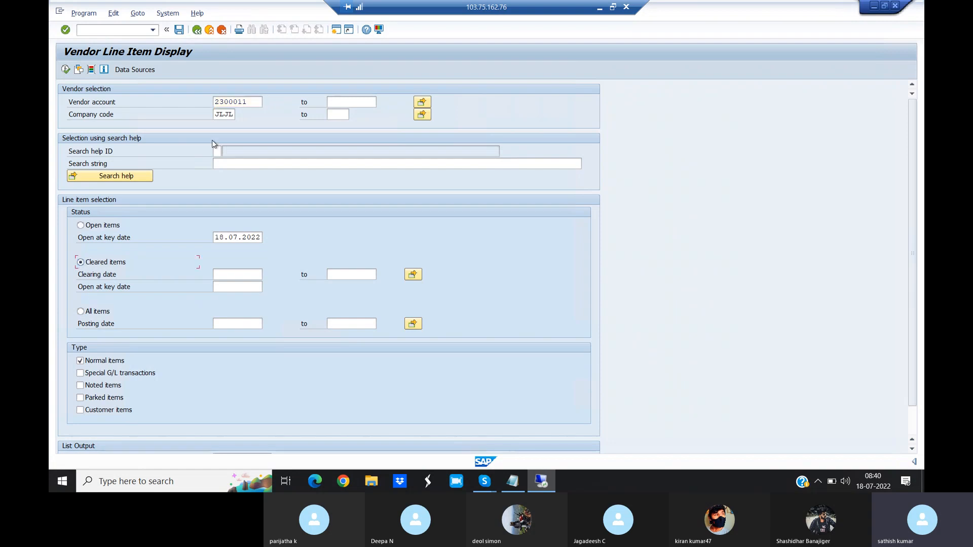
pyautogui.click(253, 102)
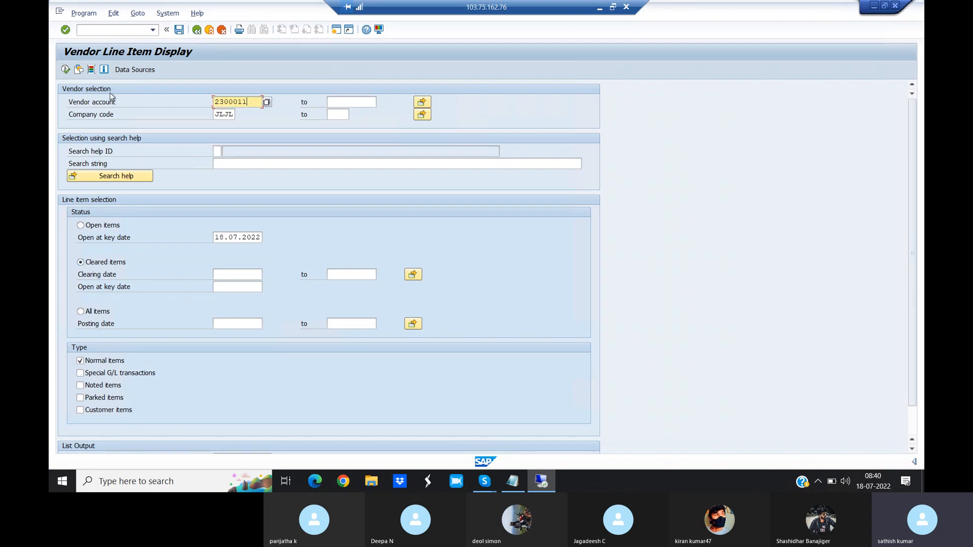
pyautogui.click(65, 69)
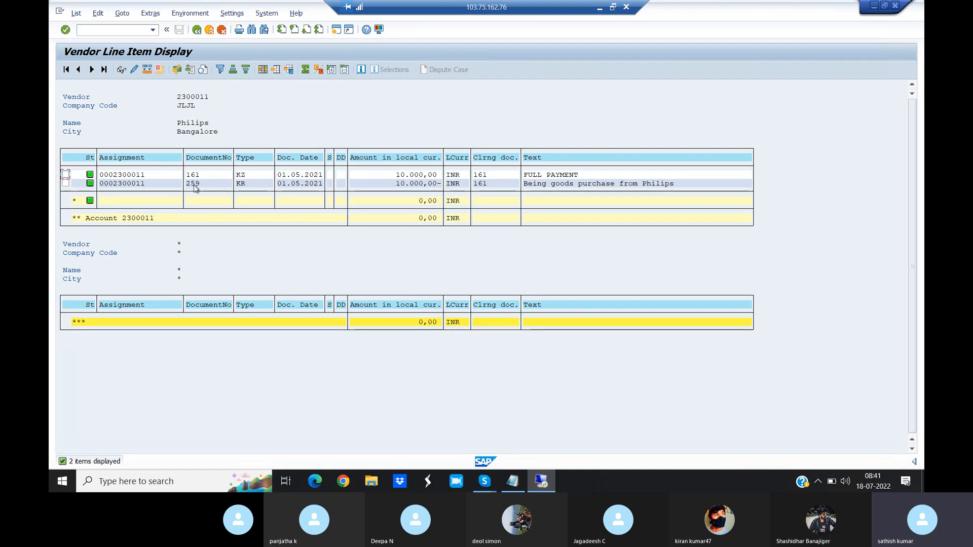
# - Open an additional SAP session and close it again
pyautogui.click(335, 30)
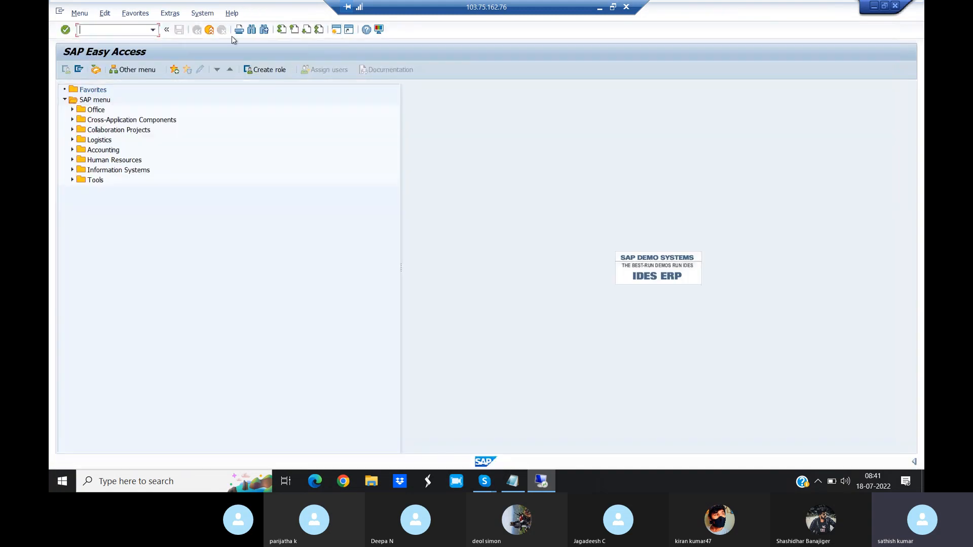
pyautogui.click(896, 8)
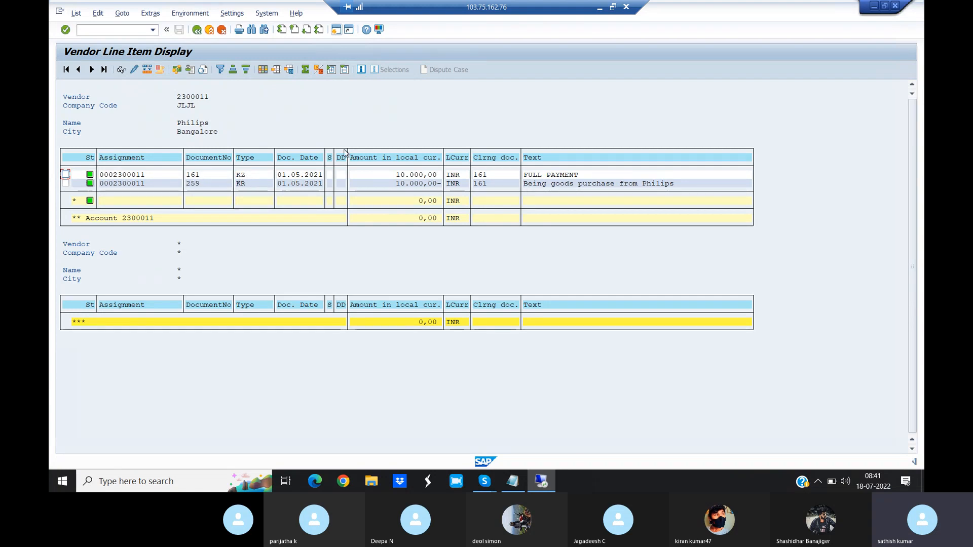
# - Open an additional SAP session and start manual check creation with transaction /NFCH5
pyautogui.click(336, 31)
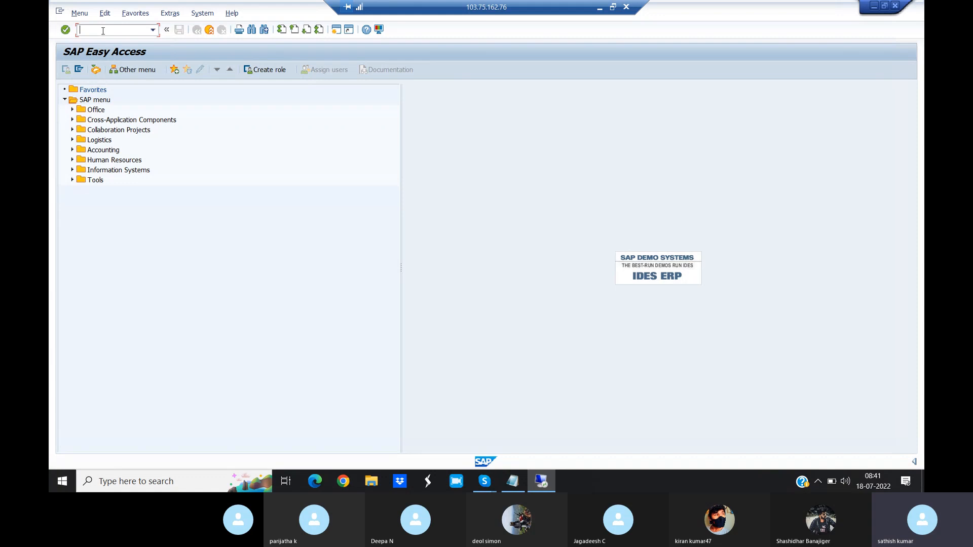
pyautogui.write('/NFCH5')
pyautogui.press('Return')
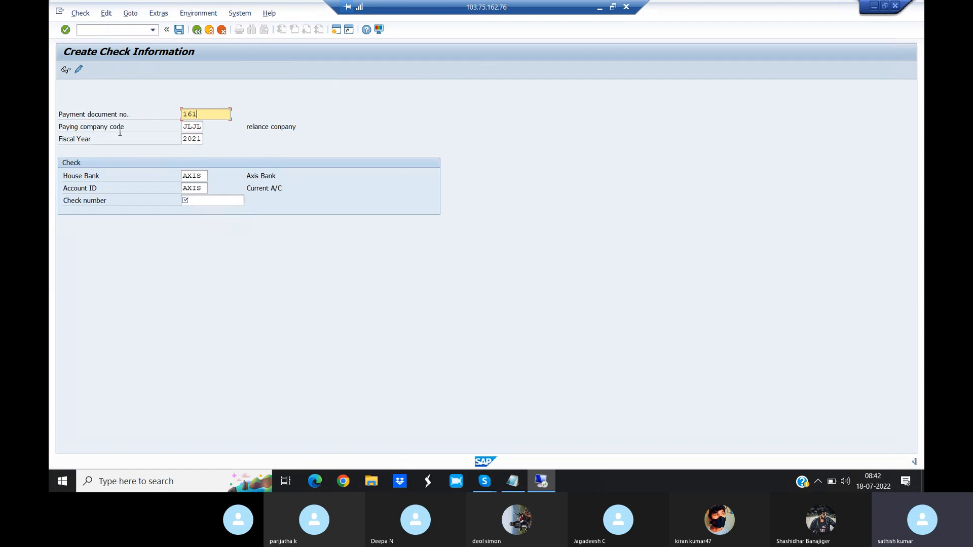
# - Assign check number 001 to payment document 161 in company code JLJL and proceed to the check details
pyautogui.click(187, 127)
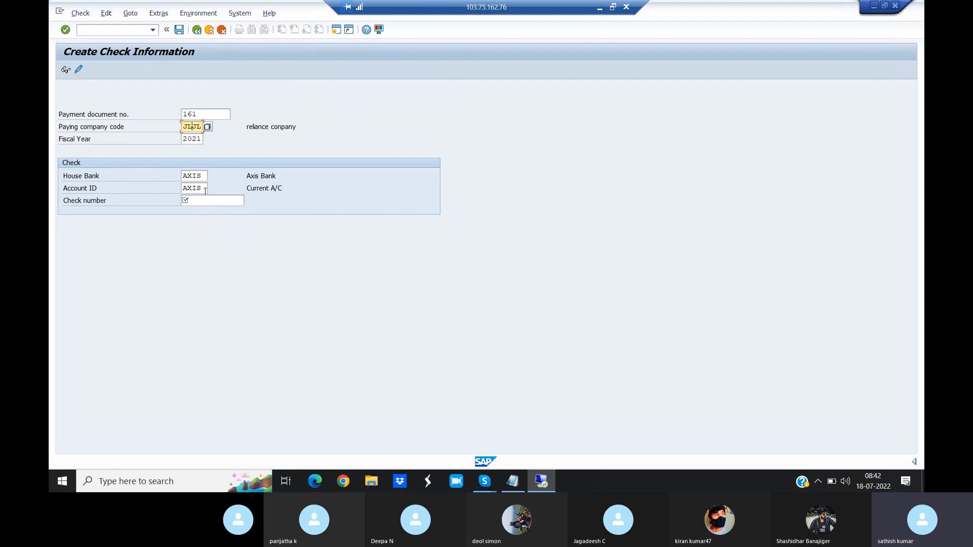
pyautogui.click(194, 201)
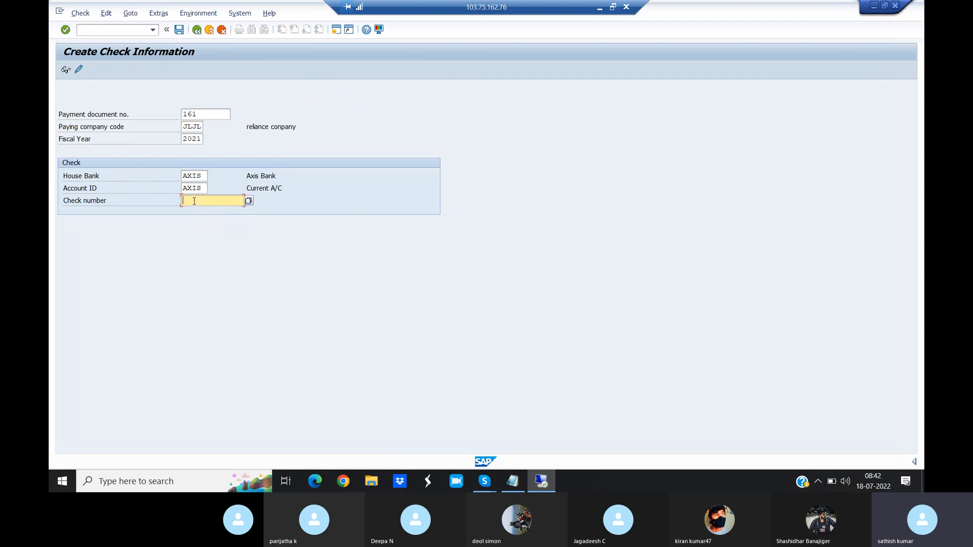
pyautogui.write('001')
pyautogui.press('Return')
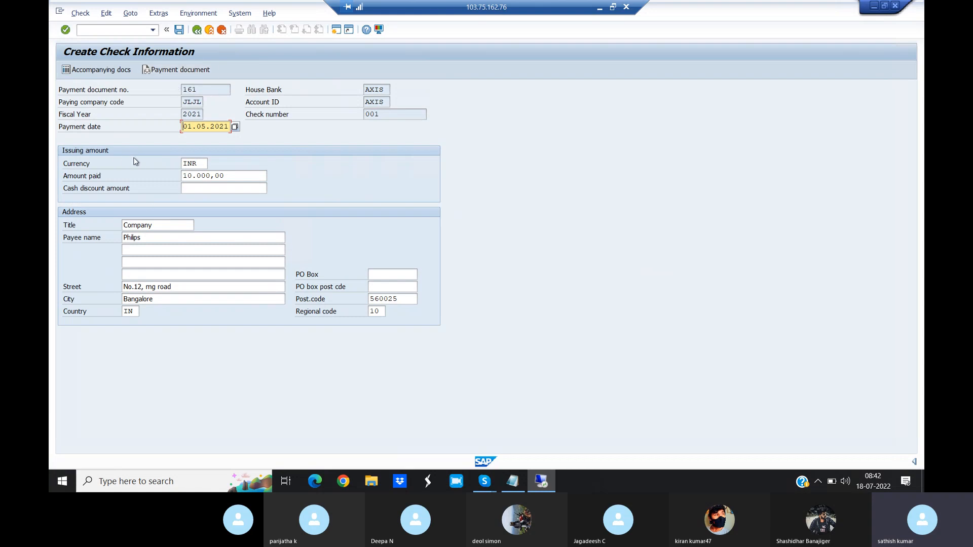
# - Check the payment document, payment date and payee name of the new check, and save it
pyautogui.click(181, 90)
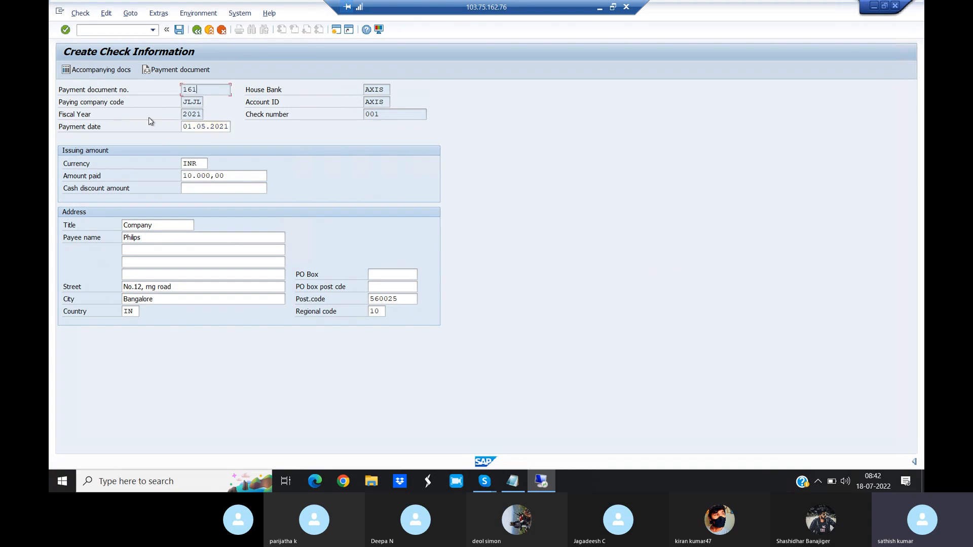
pyautogui.click(201, 126)
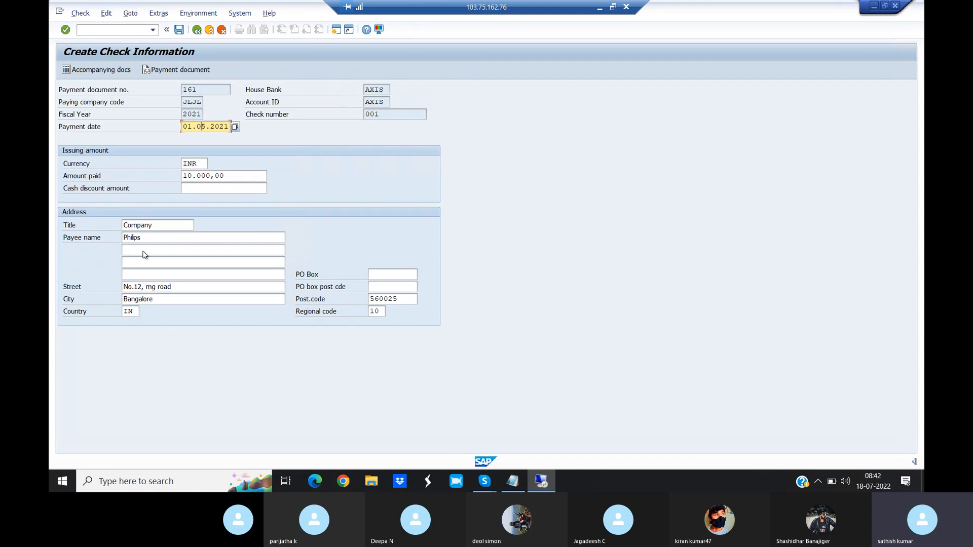
pyautogui.click(152, 238)
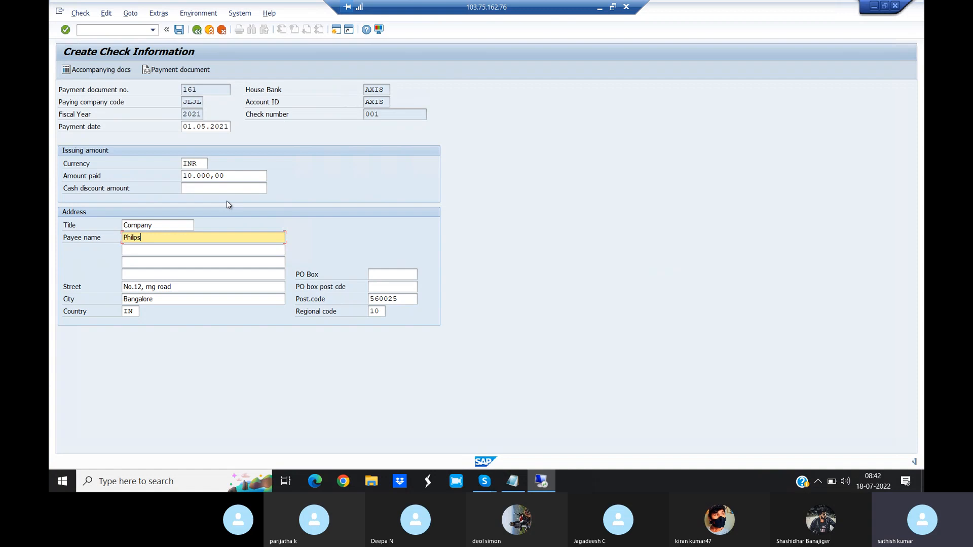
pyautogui.click(179, 31)
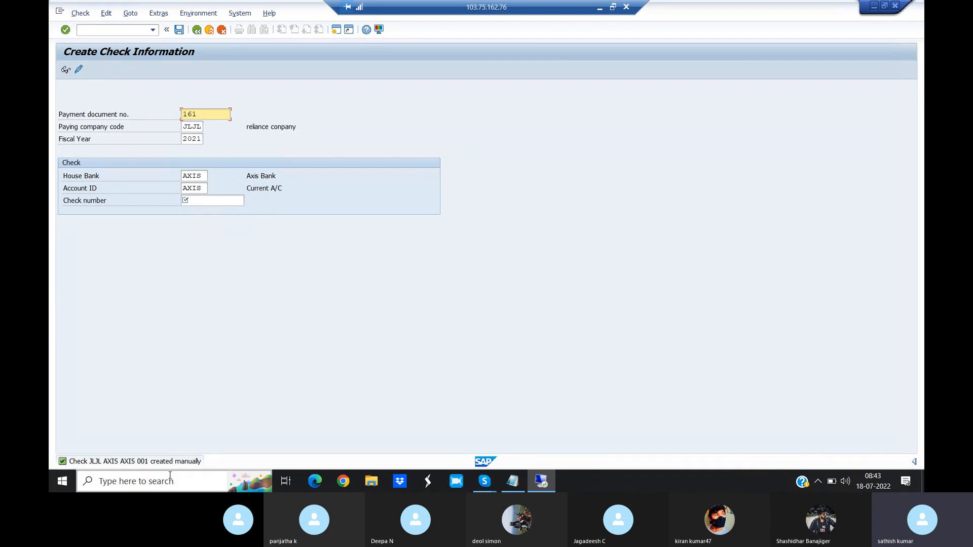
# - Display the check register with transaction /NFCHN for company code JLJL, house bank AXIS and account ID AXIS
pyautogui.click(107, 31)
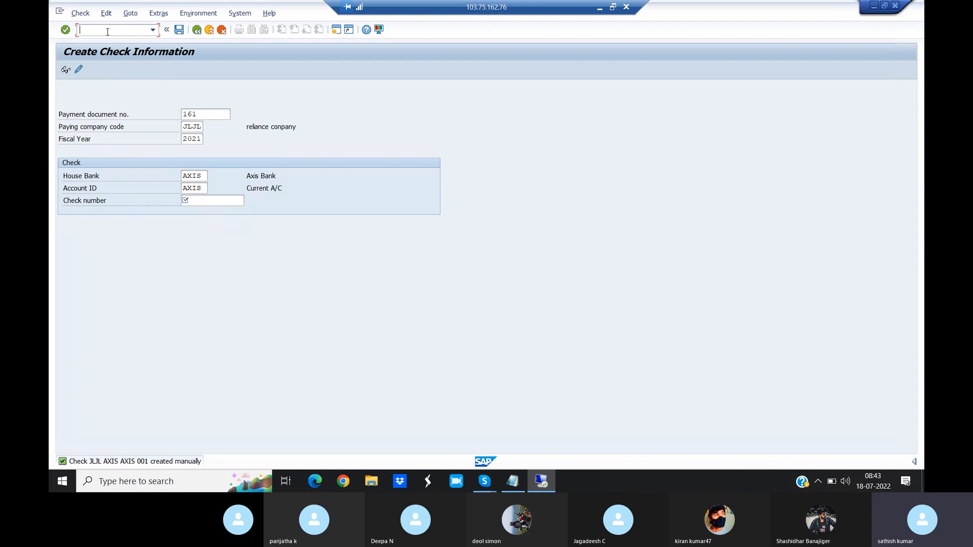
pyautogui.write('/NFCHN')
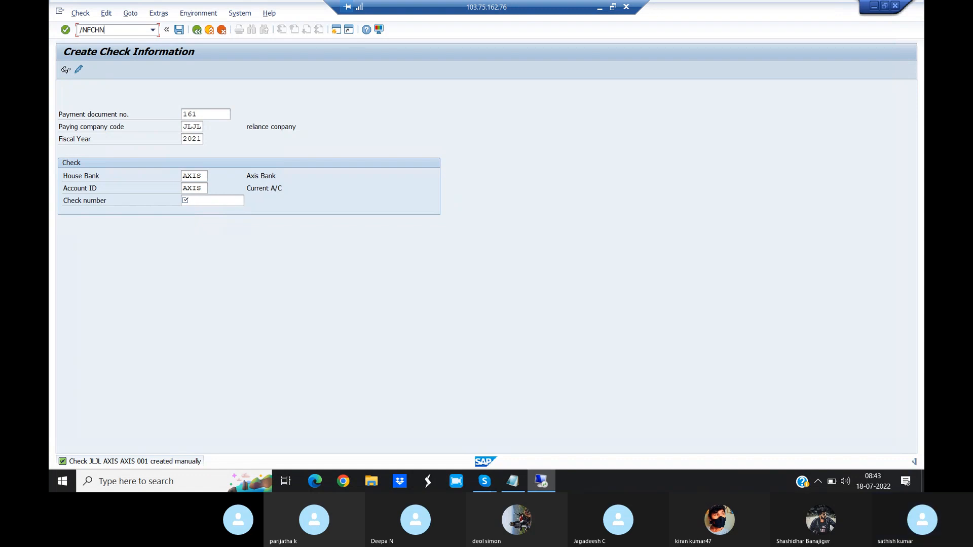
pyautogui.press('Return')
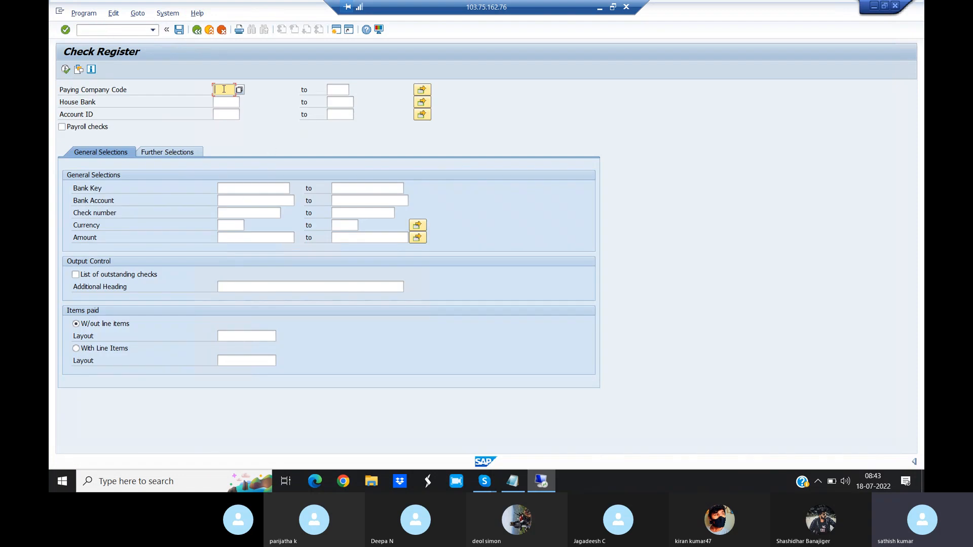
pyautogui.write('JLJL')
pyautogui.click(226, 104)
pyautogui.write('AXIS')
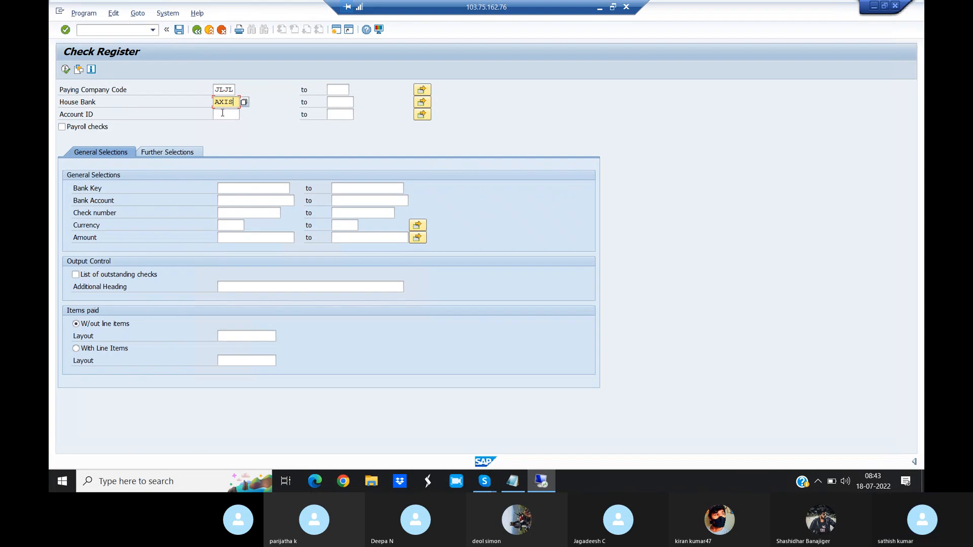
pyautogui.click(223, 114)
pyautogui.write('AXIS')
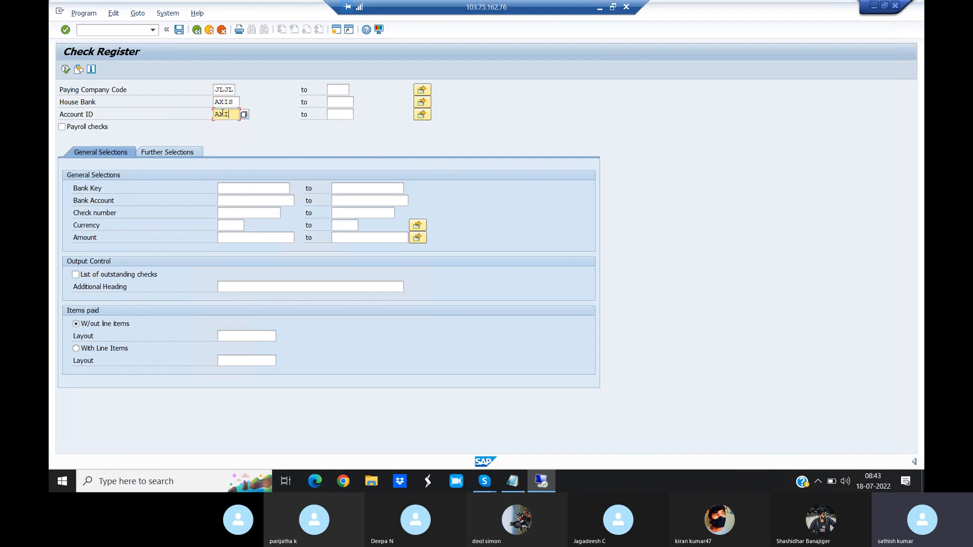
pyautogui.click(66, 70)
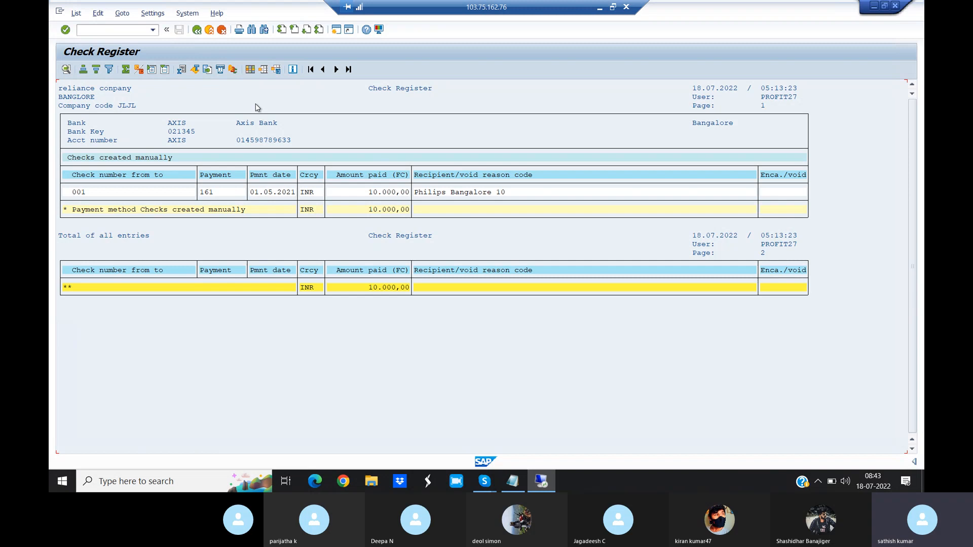
# - Switch to the Tcodes notes in Notepad and read the section on the check encashment date and transaction FCH6
pyautogui.click(515, 485)
pyautogui.moveTo(52, 214); pyautogui.dragTo(222, 213)
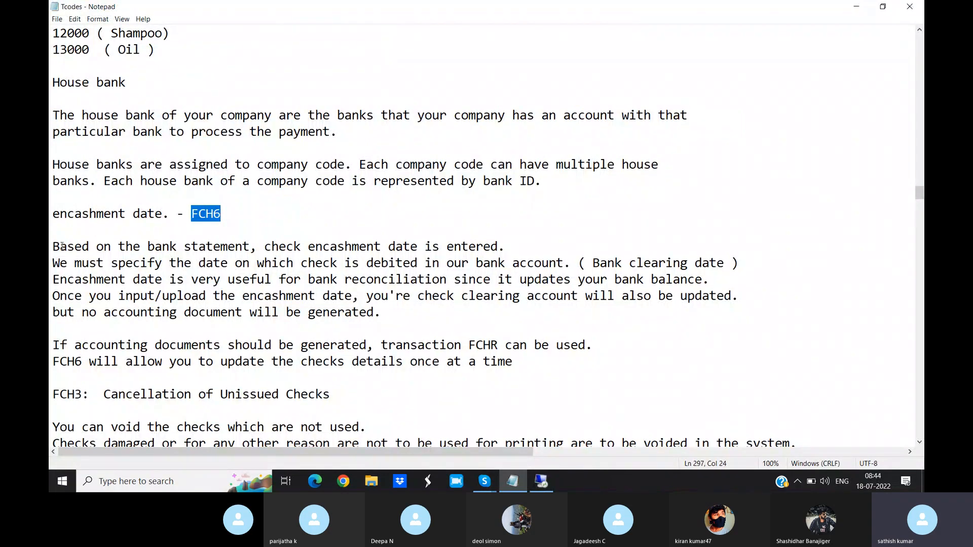
pyautogui.moveTo(54, 247); pyautogui.dragTo(519, 244)
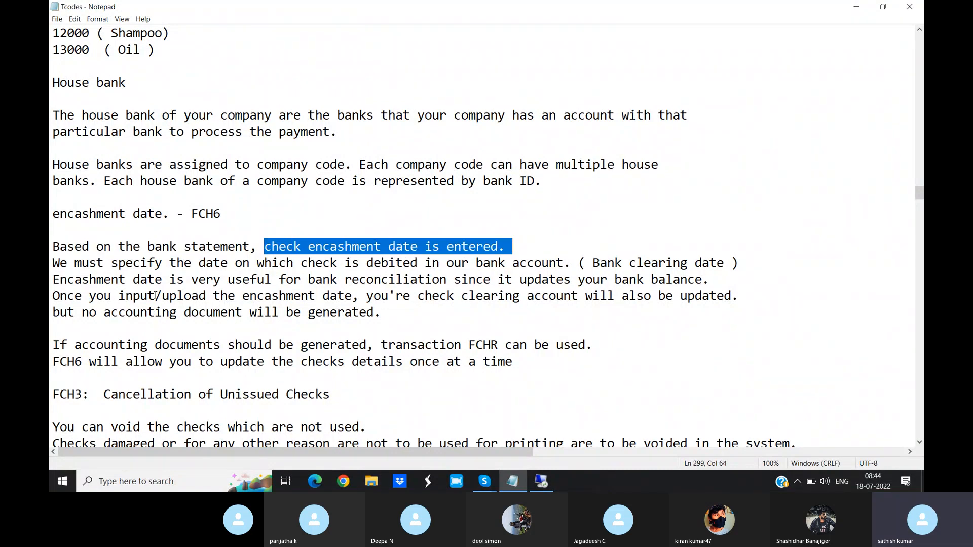
pyautogui.moveTo(53, 264); pyautogui.dragTo(735, 264)
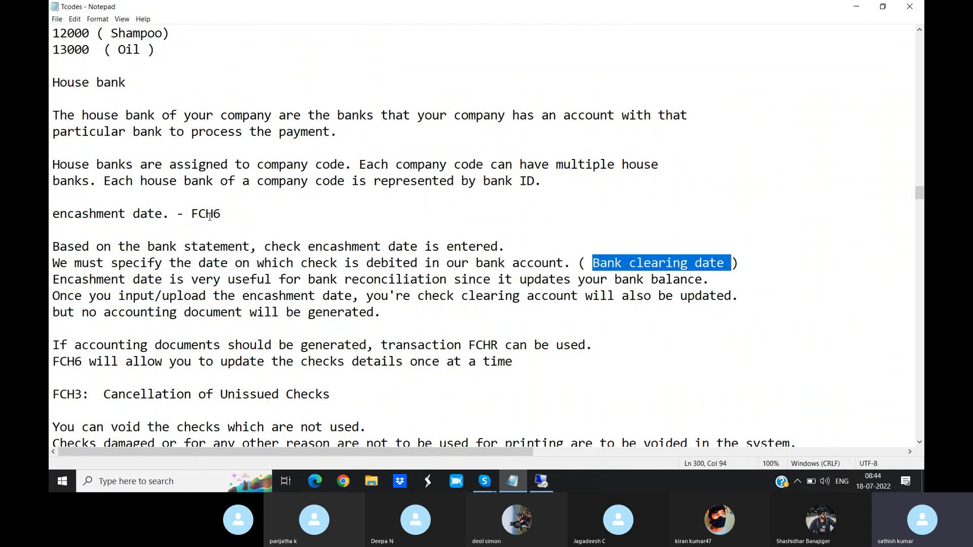
pyautogui.moveTo(192, 214); pyautogui.dragTo(237, 214)
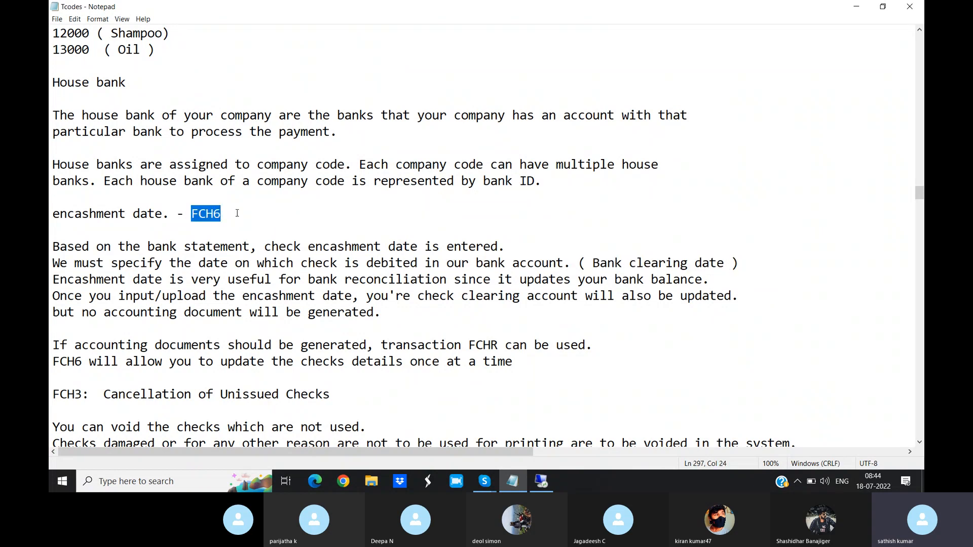
pyautogui.moveTo(50, 282); pyautogui.dragTo(447, 283)
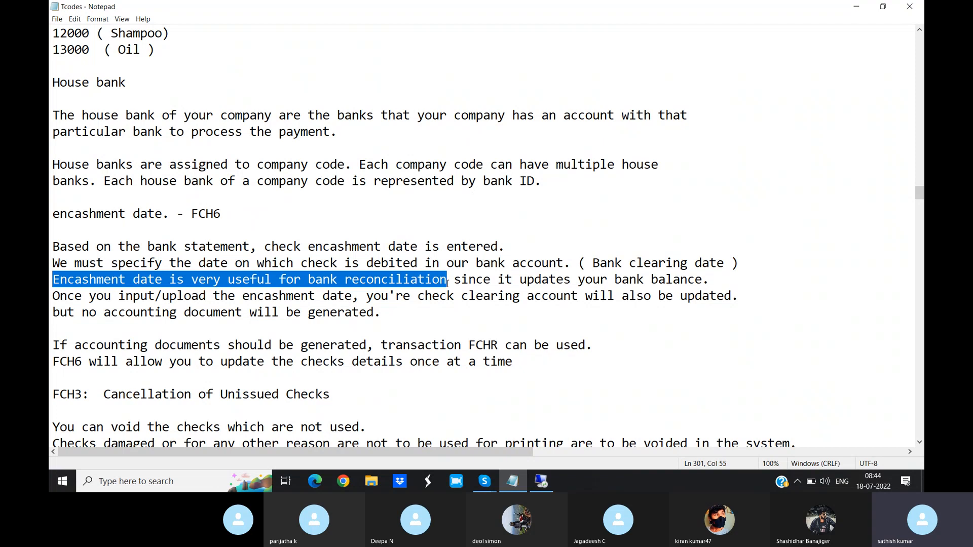
pyautogui.moveTo(448, 284); pyautogui.dragTo(719, 282)
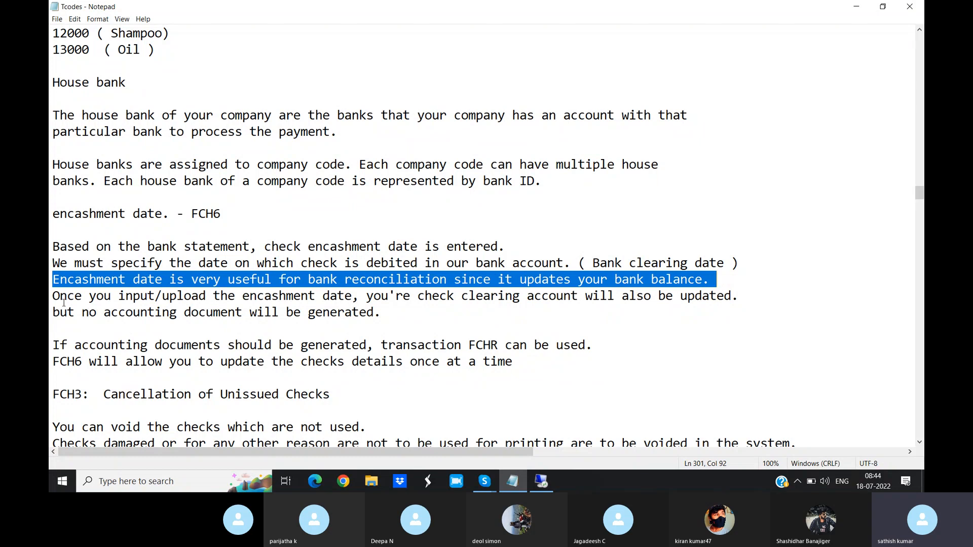
pyautogui.moveTo(54, 299); pyautogui.dragTo(735, 311)
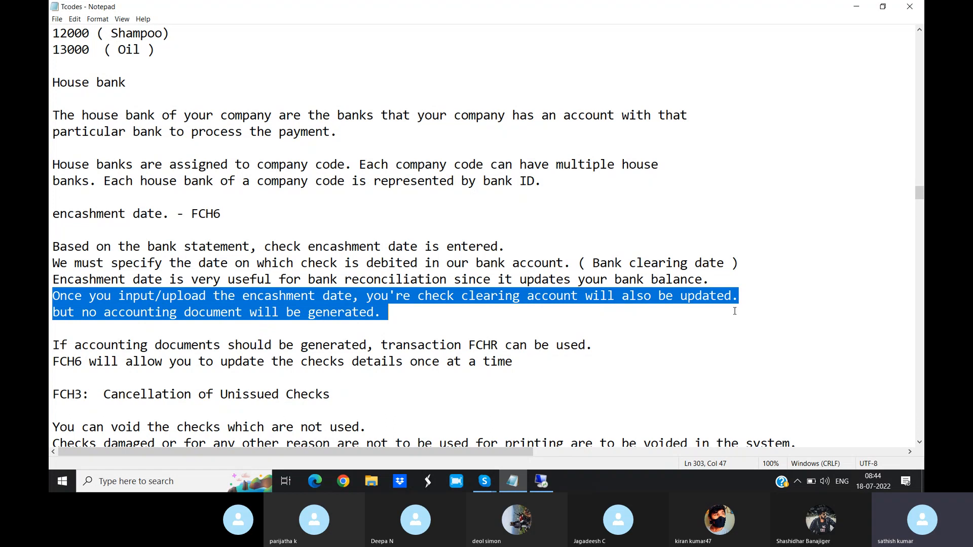
pyautogui.doubleClick(209, 213)
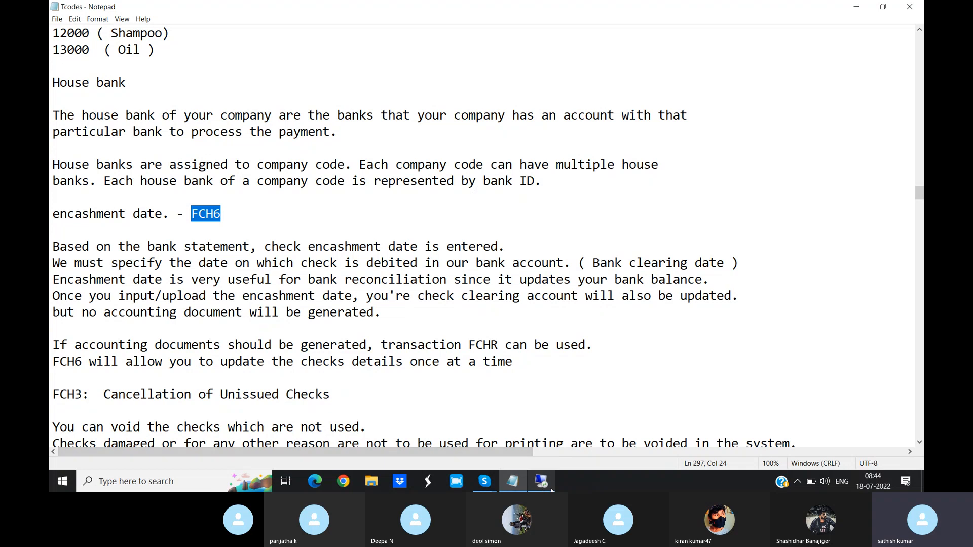
# - Switch back to SAP and open check 001 of house bank AXIS for changing with transaction /NFCH6
pyautogui.moveTo(542, 482)
pyautogui.click(542, 437)
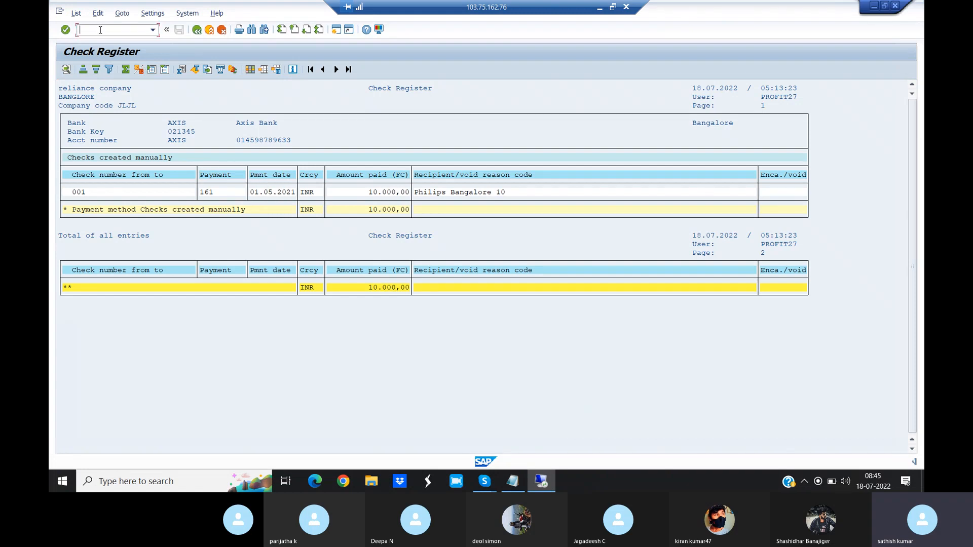
pyautogui.write('/NFCH6')
pyautogui.press('Return')
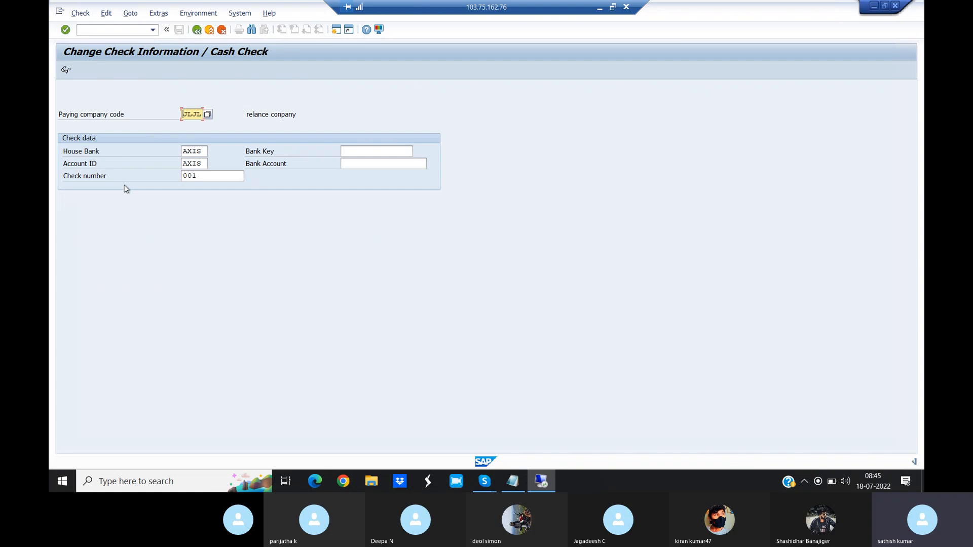
pyautogui.press('Return')
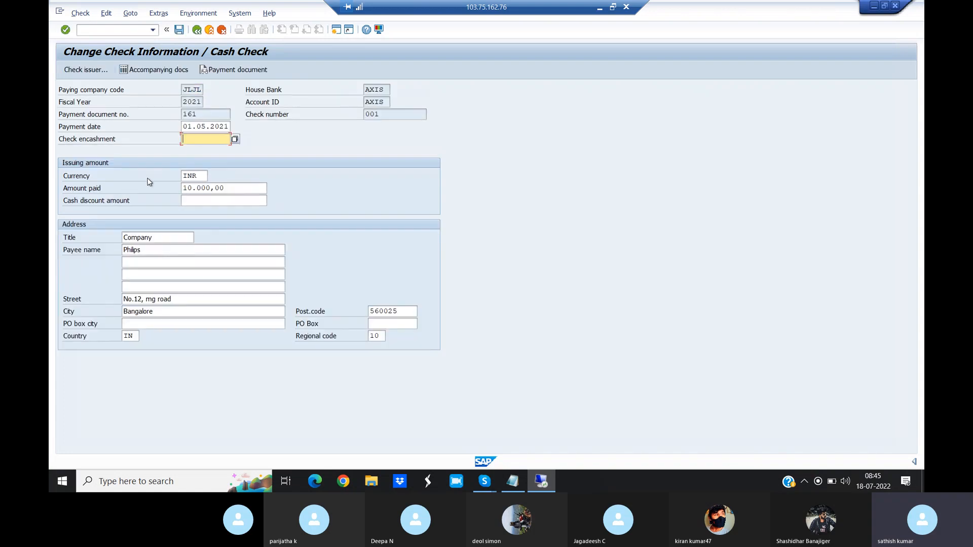
# - Set the check encashment date to 01.05.2021 and save the check
pyautogui.write('01.05')
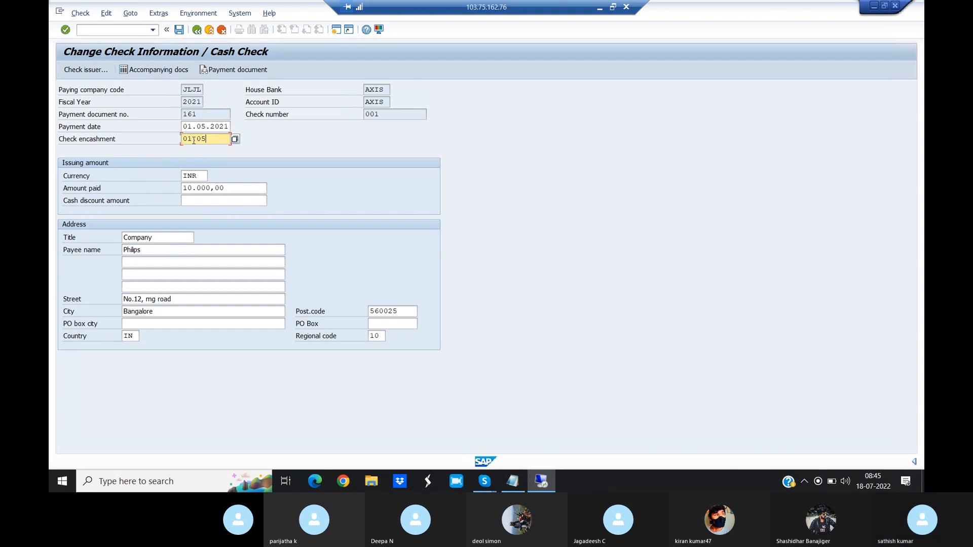
pyautogui.write('.2021')
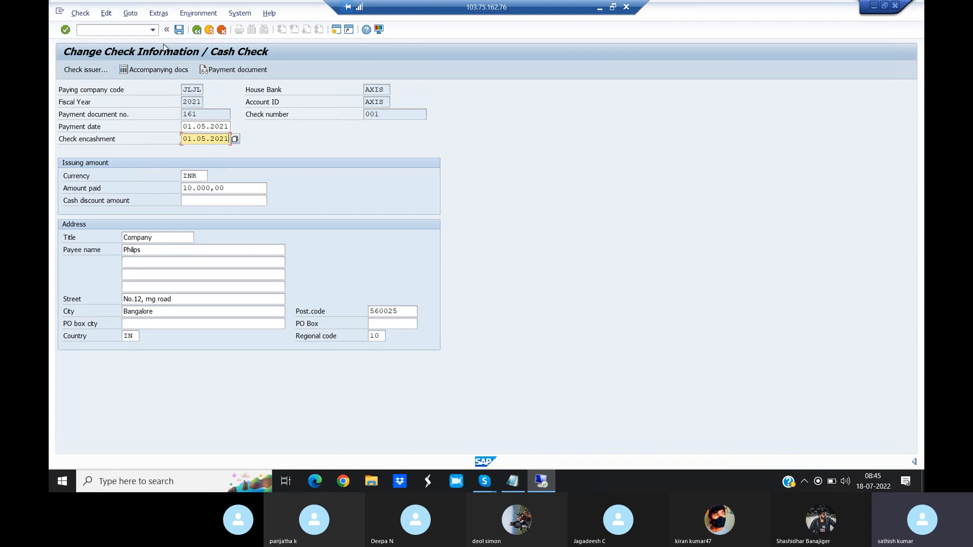
pyautogui.click(179, 30)
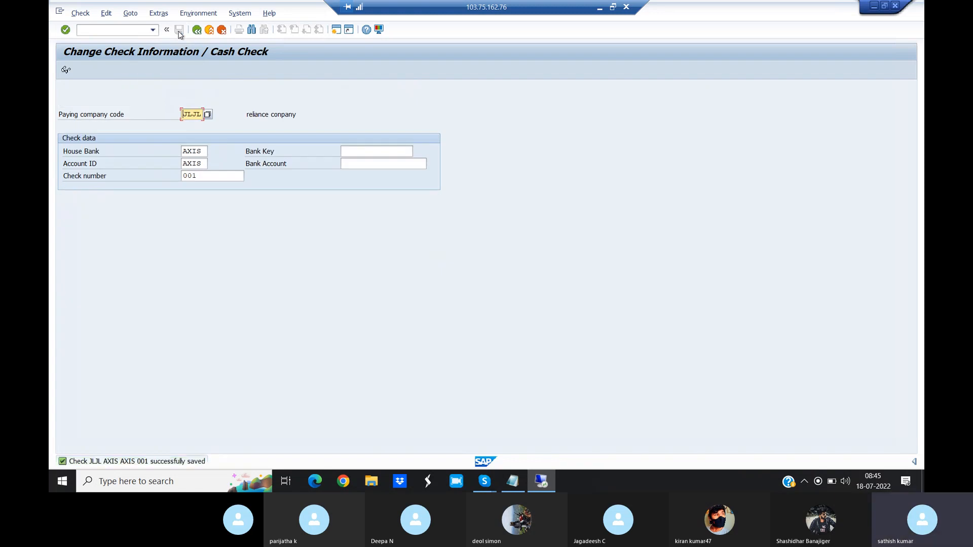
# - Rerun the check register /NFCHN for company code JLJL, house bank AXIS and account ID AXIS to review the encashment date
pyautogui.click(152, 30)
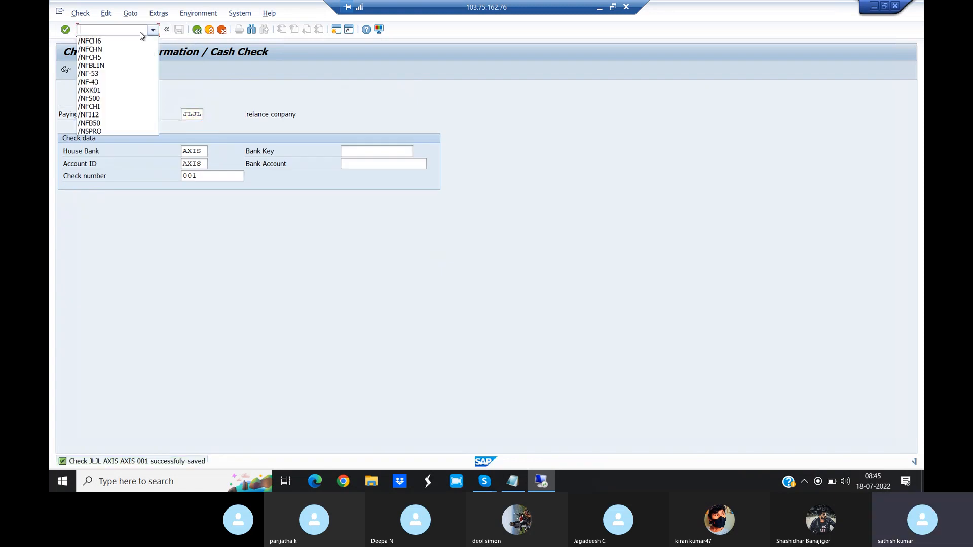
pyautogui.click(115, 49)
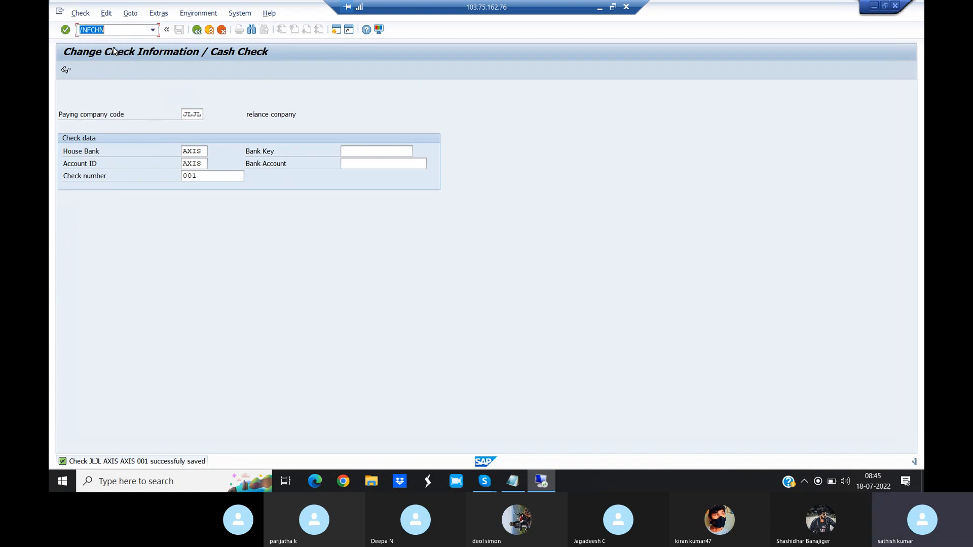
pyautogui.press('Return')
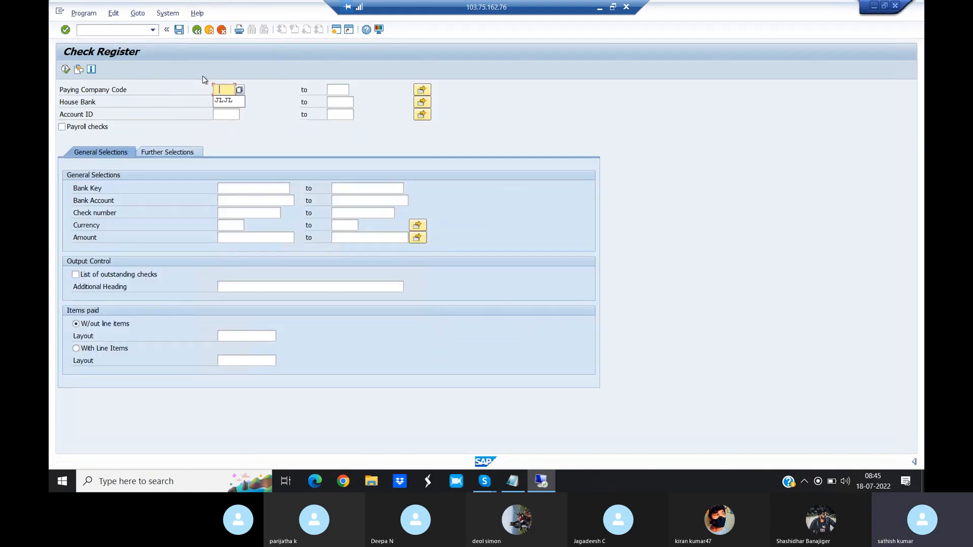
pyautogui.click(226, 100)
pyautogui.click(227, 100)
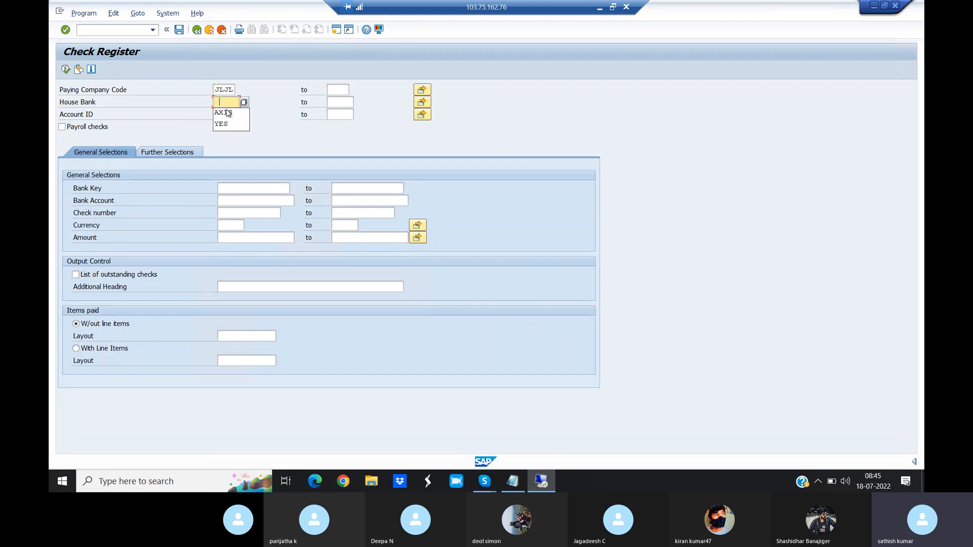
pyautogui.click(227, 113)
pyautogui.click(227, 112)
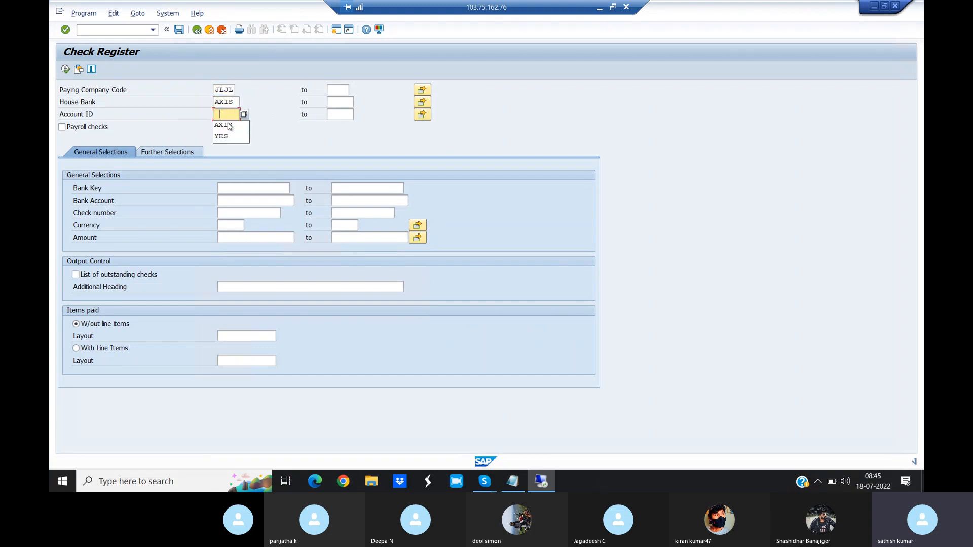
pyautogui.click(229, 125)
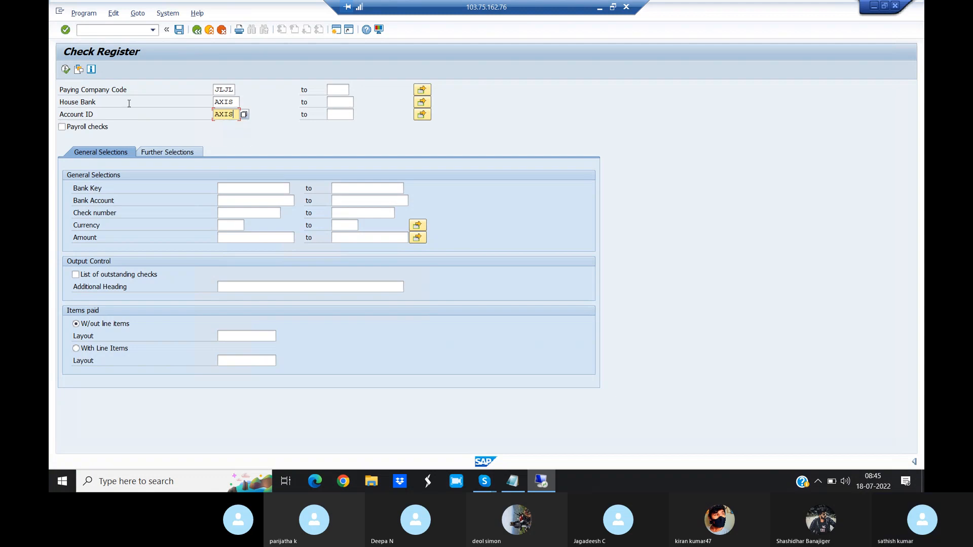
pyautogui.click(66, 70)
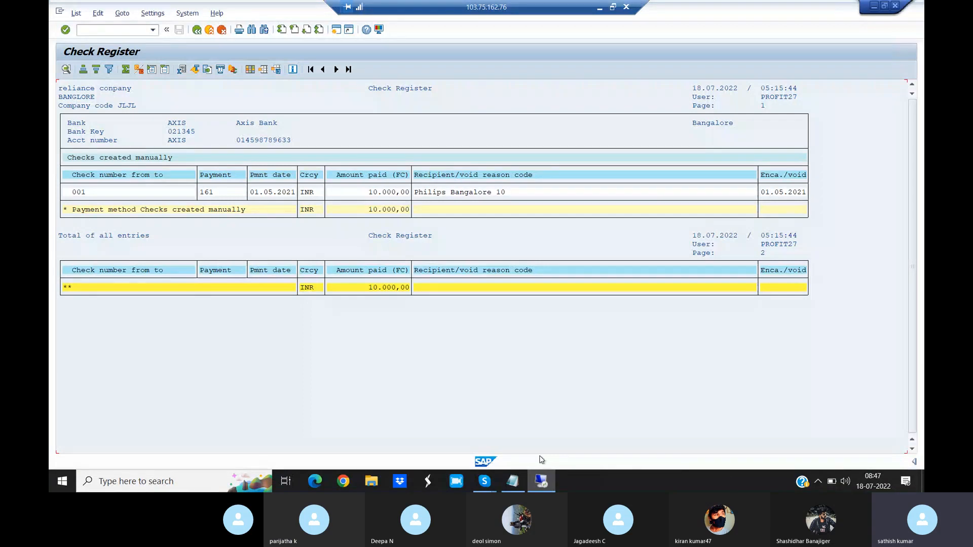
# - Switch to the Tcodes notes in Notepad, add the line SAP-DME-BANK-VENDOR/CUSTOMER above the House bank section and save the file
pyautogui.click(512, 489)
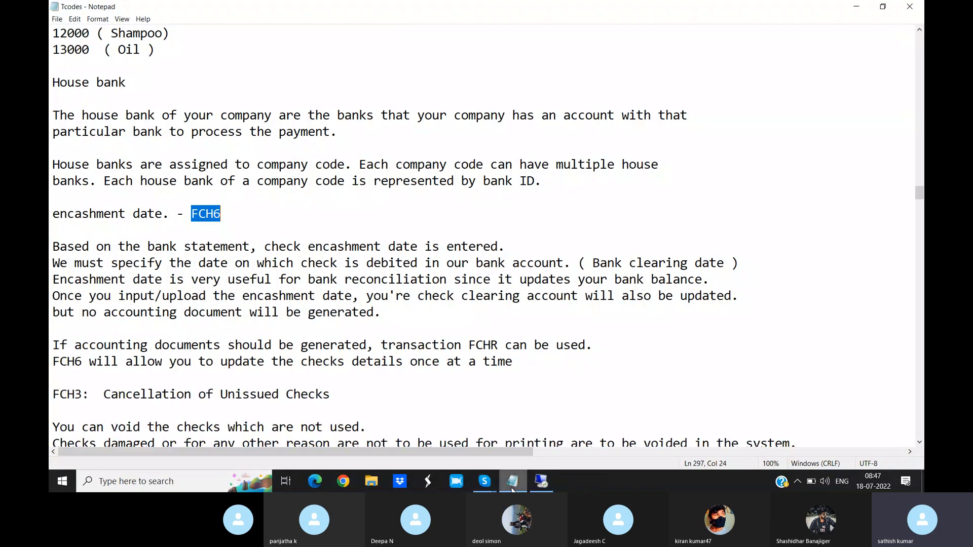
pyautogui.click(160, 51)
pyautogui.press('Return')
pyautogui.press('Return')
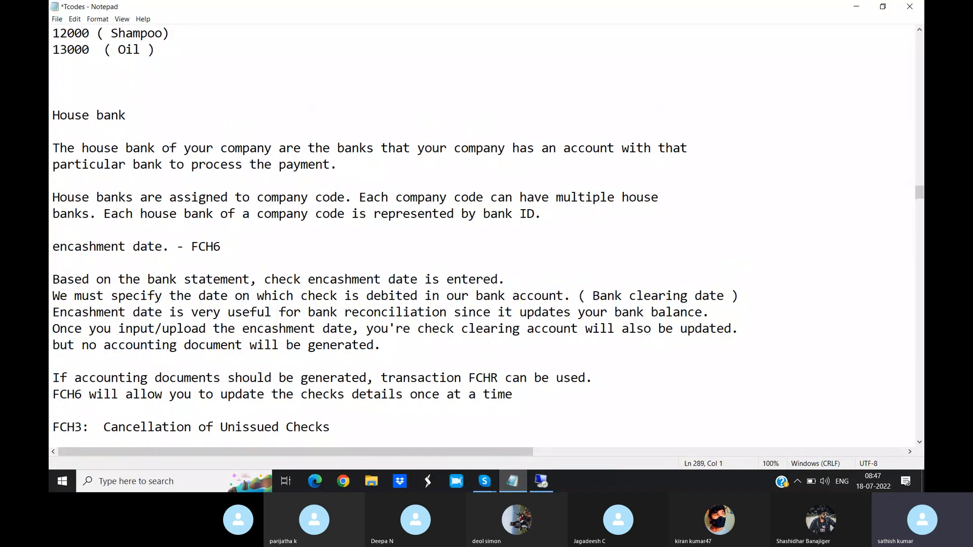
pyautogui.write('SAP-DME-BANK-VENOR')
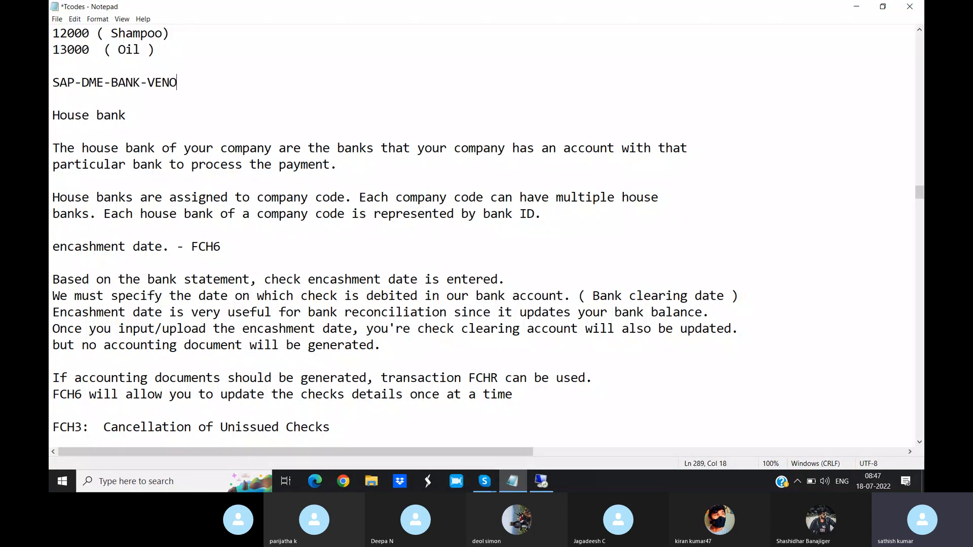
pyautogui.press('BackSpace')
pyautogui.press('BackSpace')
pyautogui.write('DOR/')
pyautogui.write('CUSTOMER')
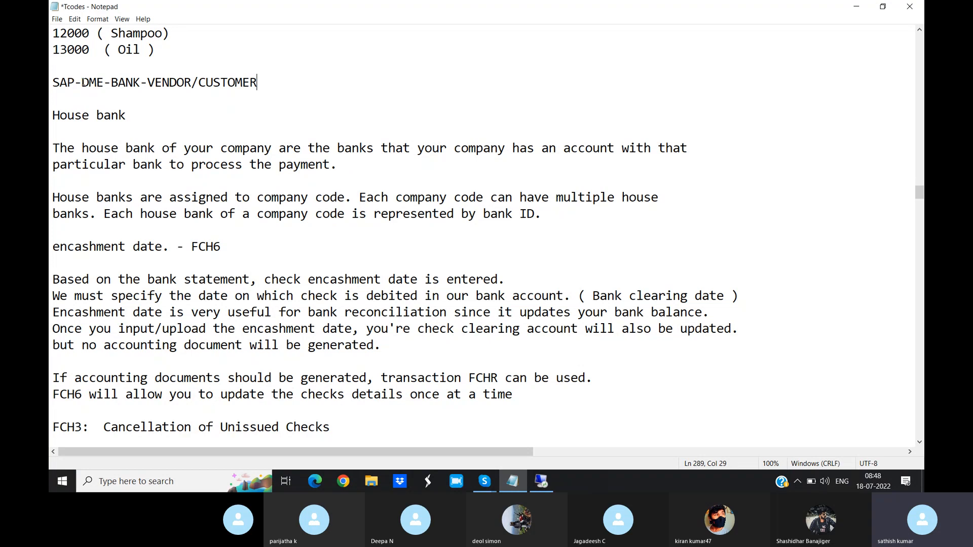
pyautogui.moveTo(541, 481)
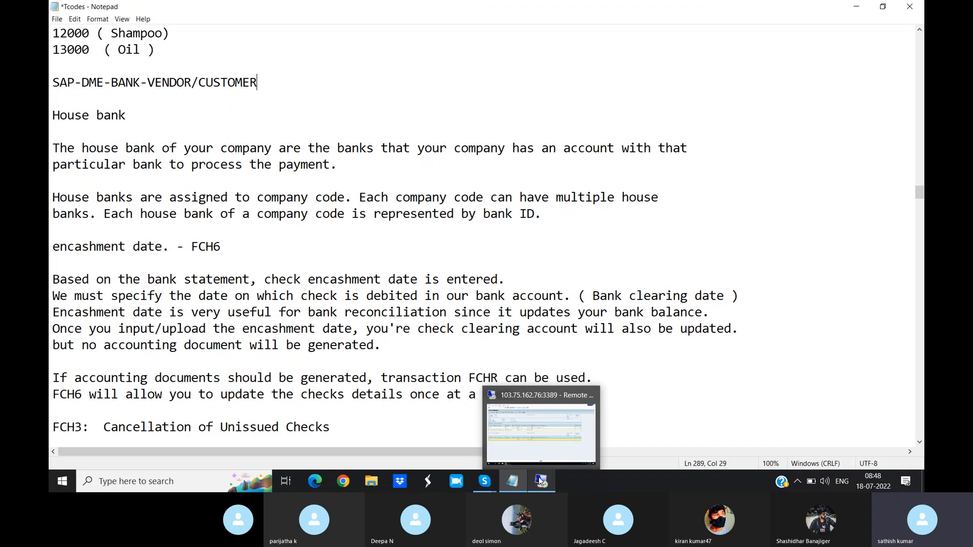
pyautogui.click(545, 451)
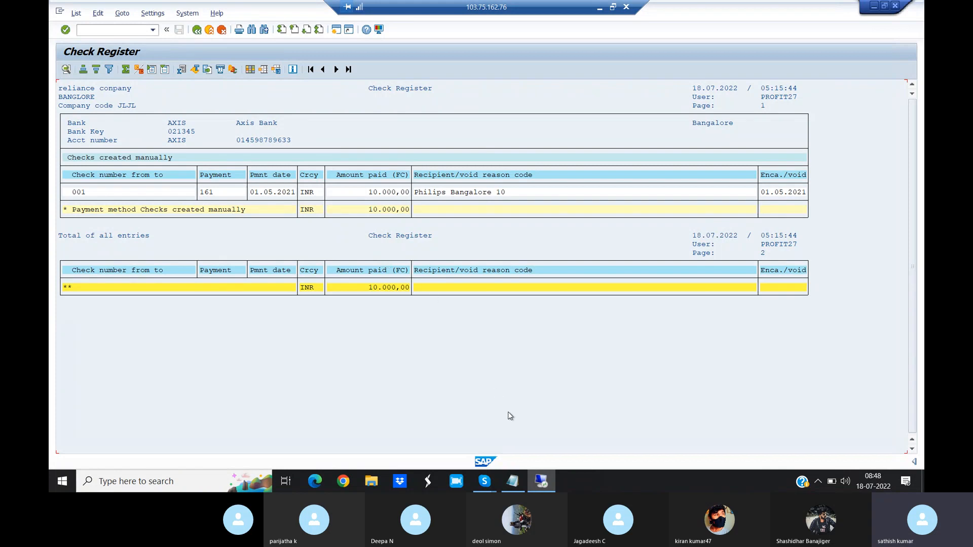
pyautogui.click(514, 487)
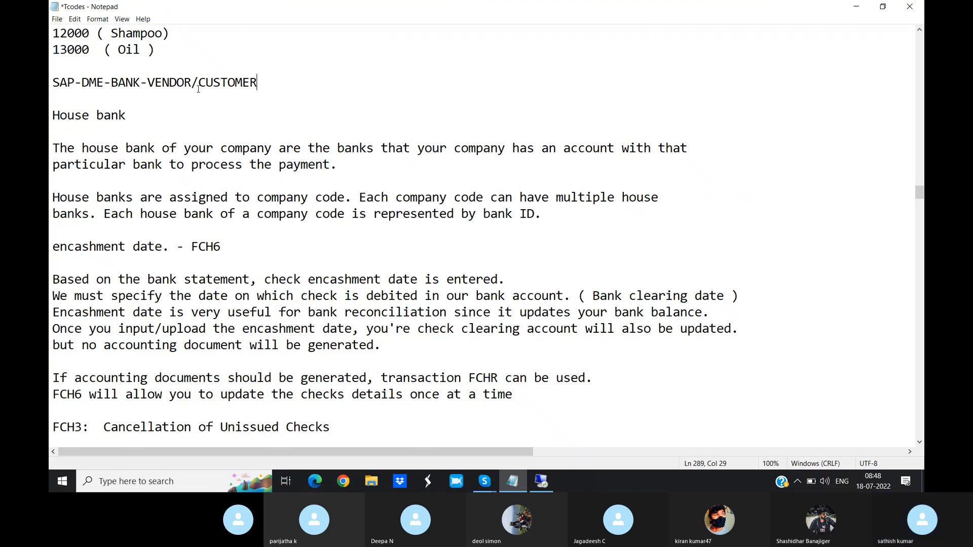
pyautogui.hotkey('ctrl', 's')
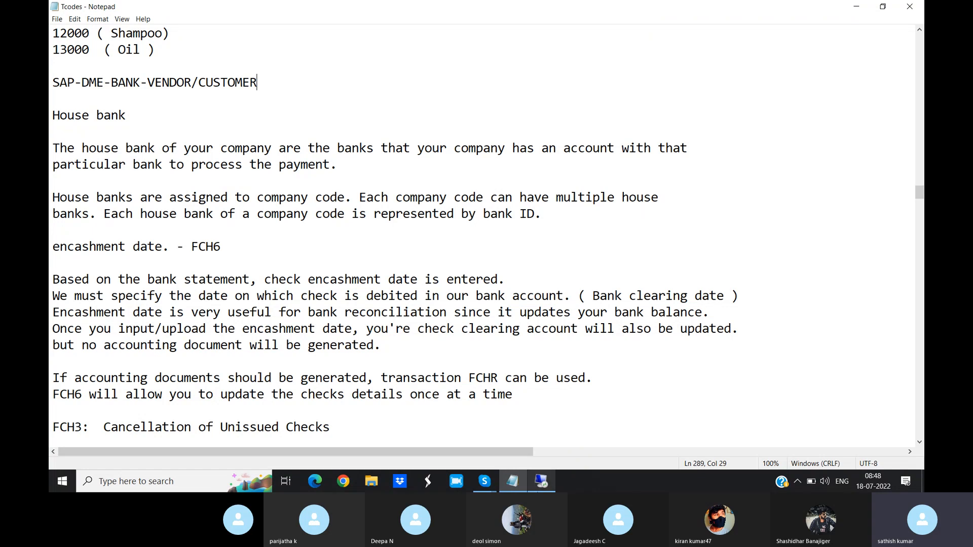
# - Switch back to SAP and open the check void reason codes overview with transaction /NFCHV
pyautogui.moveTo(542, 482)
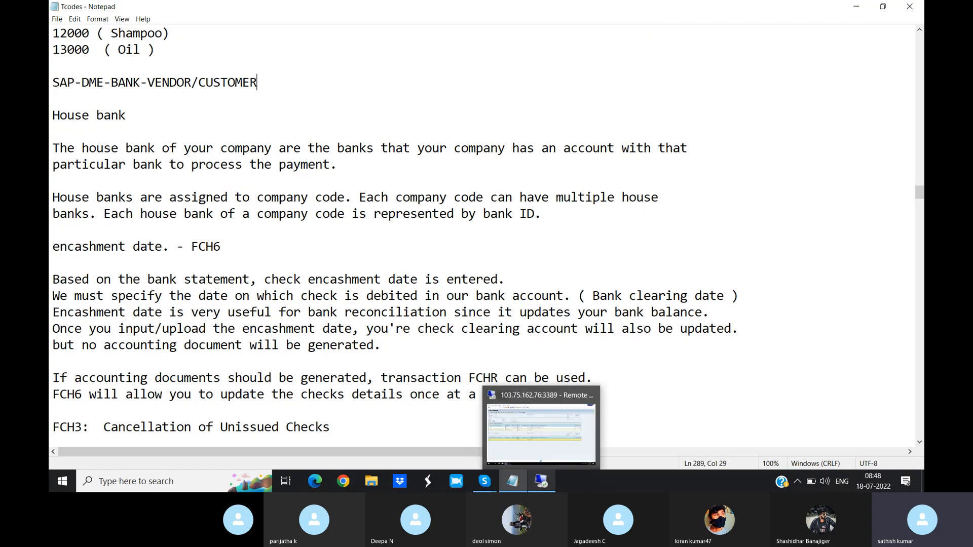
pyautogui.click(553, 427)
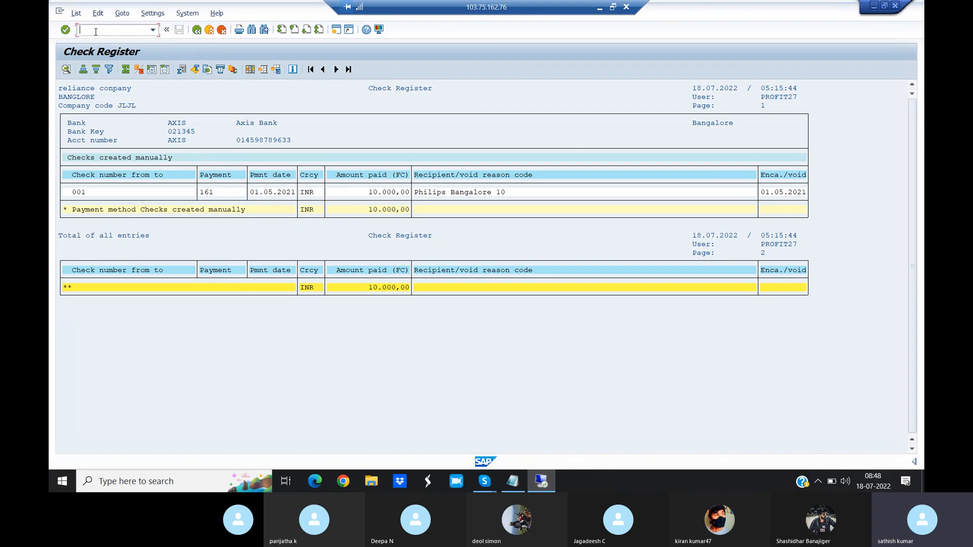
pyautogui.write('/NFCHV')
pyautogui.press('Return')
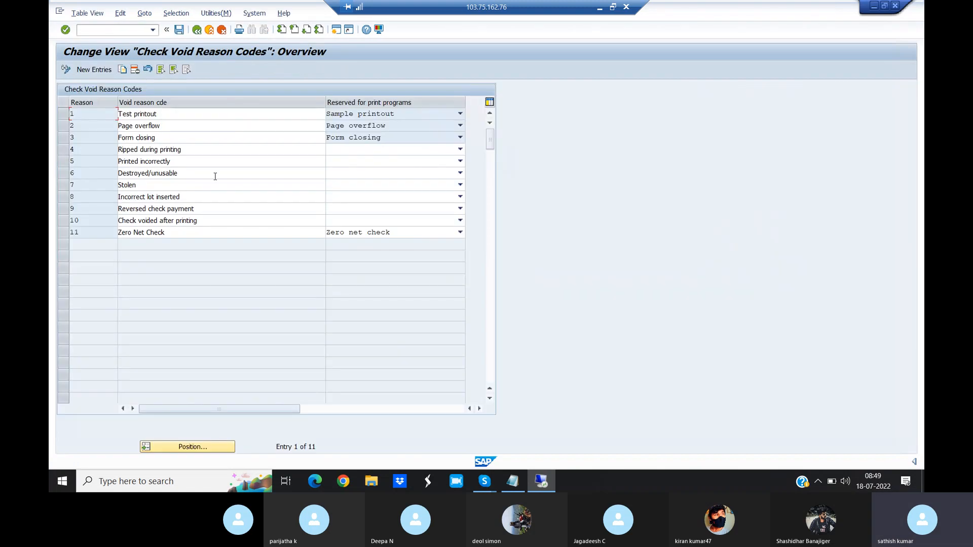
# - Mark the void reasons 5 Printed incorrectly, 7 Stolen and 4 Ripped during printing in the overview
pyautogui.click(62, 162)
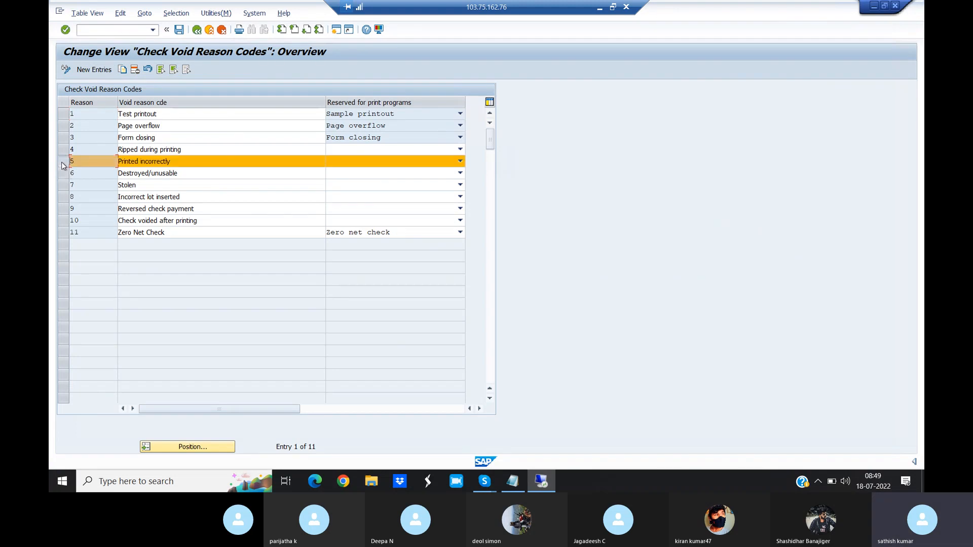
pyautogui.click(64, 186)
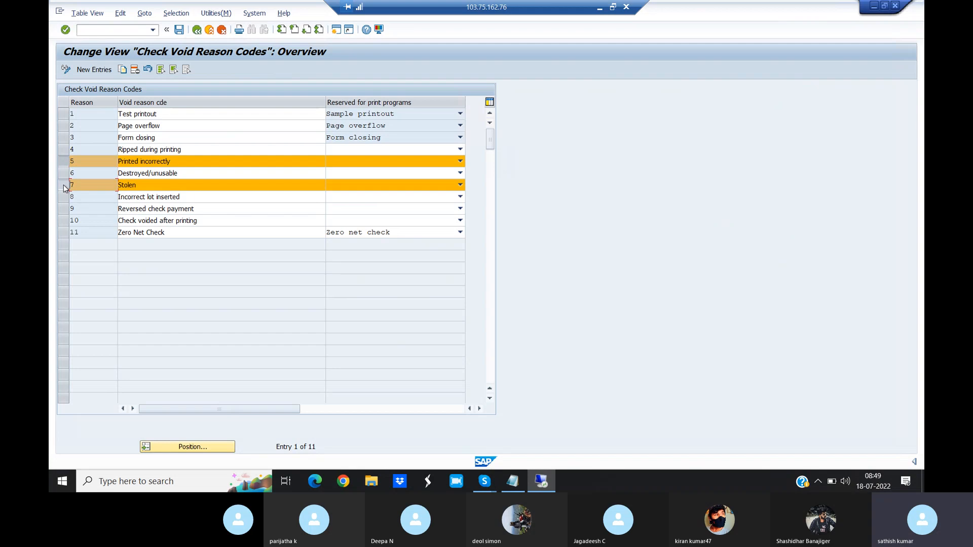
pyautogui.click(63, 150)
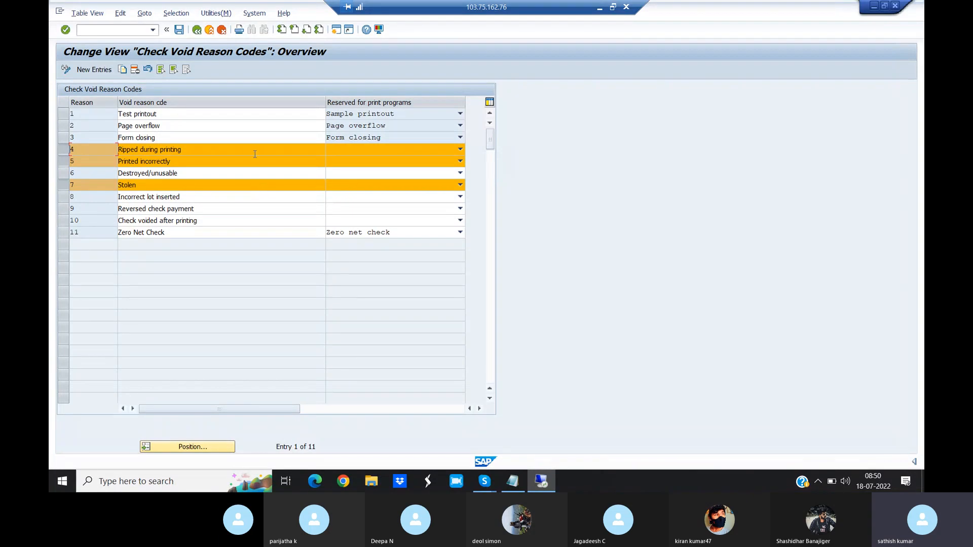
# - Open the function for voiding unused checks with transaction /NFCH3
pyautogui.click(94, 29)
pyautogui.write('/NFCH3')
pyautogui.press('Return')
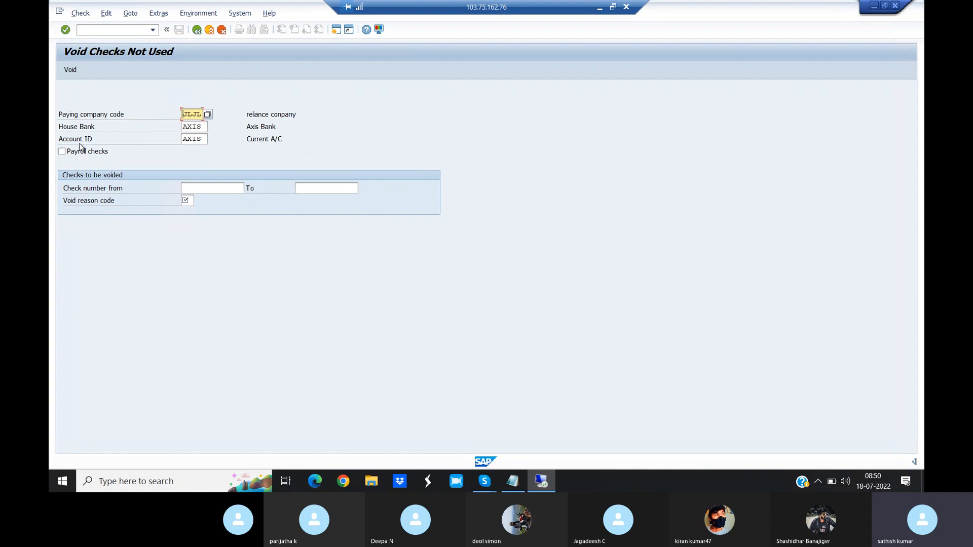
# - Try to void check 001 to 001 with reason code 05 Printed incorrectly, and read the long text of the resulting message
pyautogui.click(213, 189)
pyautogui.write('001')
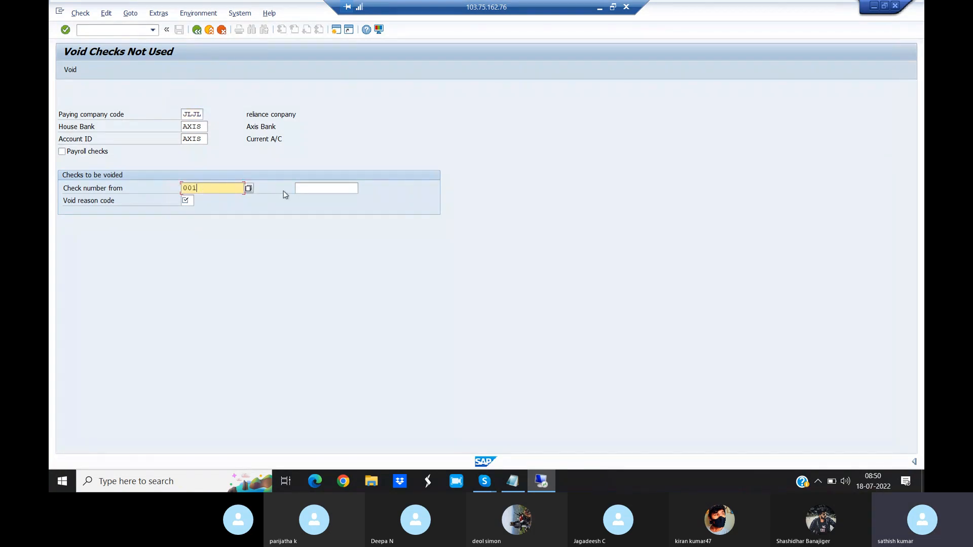
pyautogui.click(311, 190)
pyautogui.write('001')
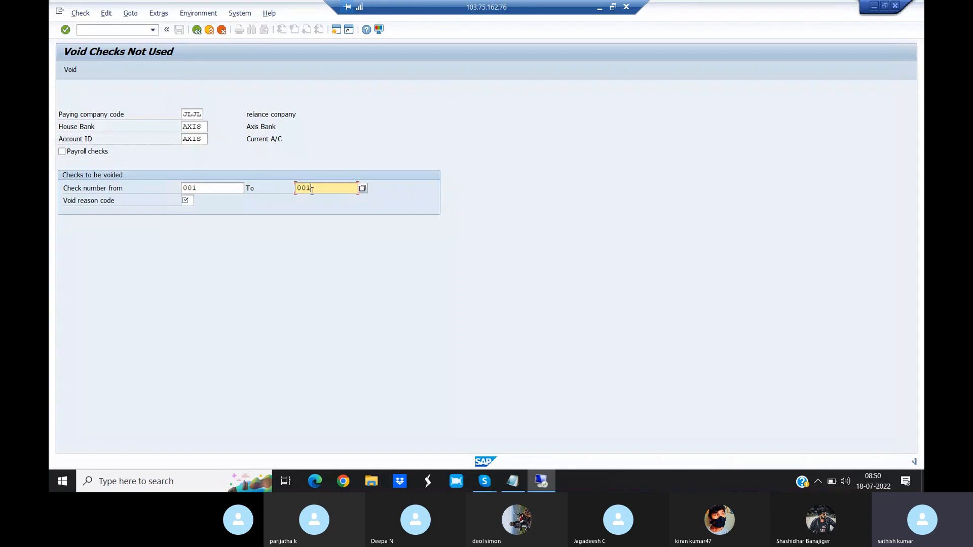
pyautogui.click(188, 201)
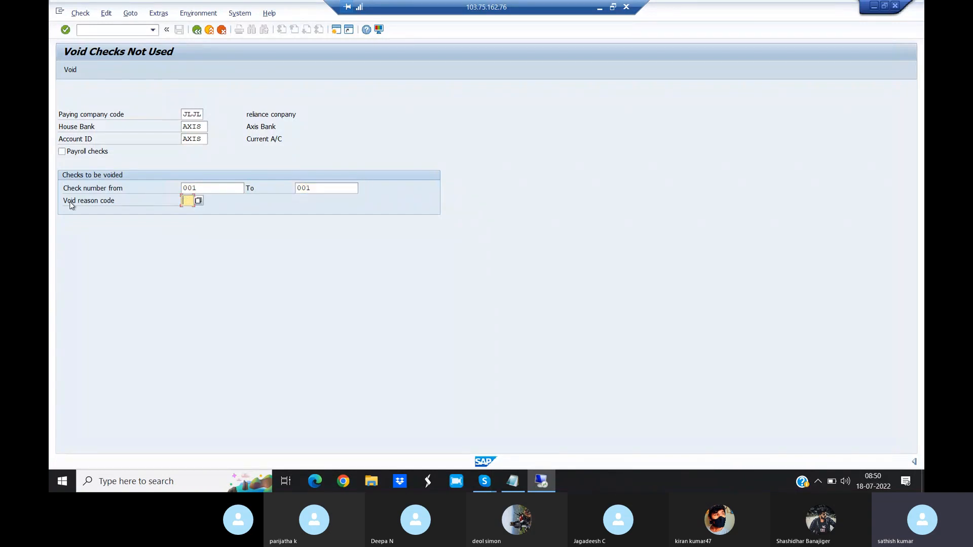
pyautogui.click(198, 202)
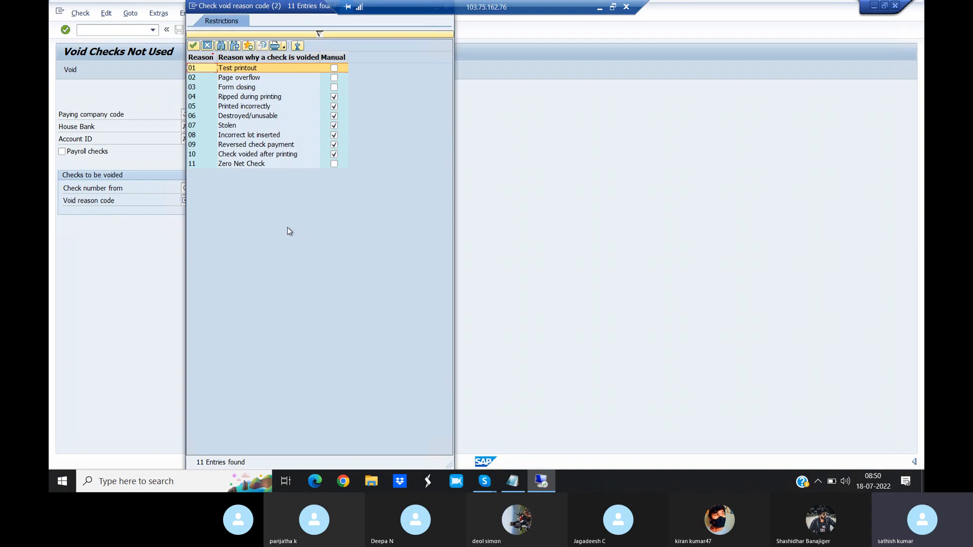
pyautogui.click(219, 105)
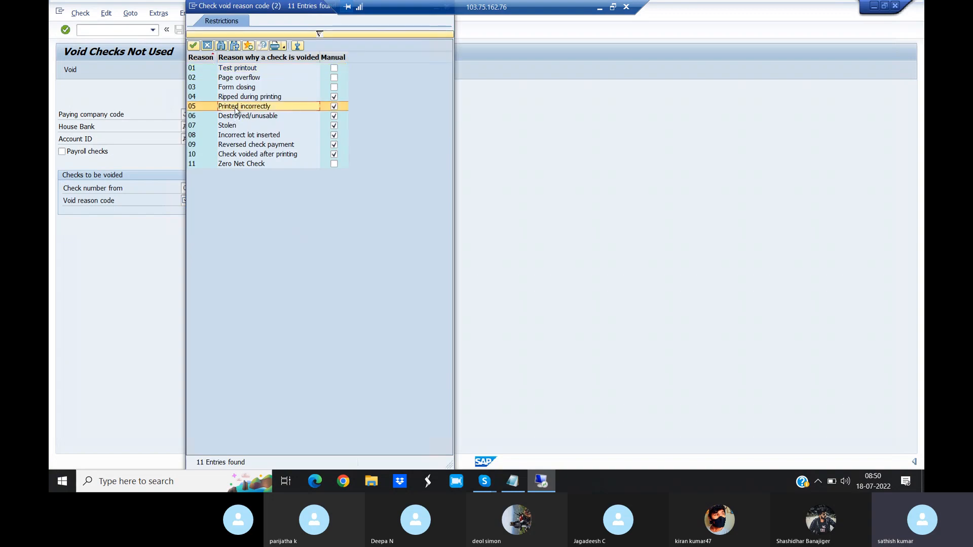
pyautogui.doubleClick(242, 106)
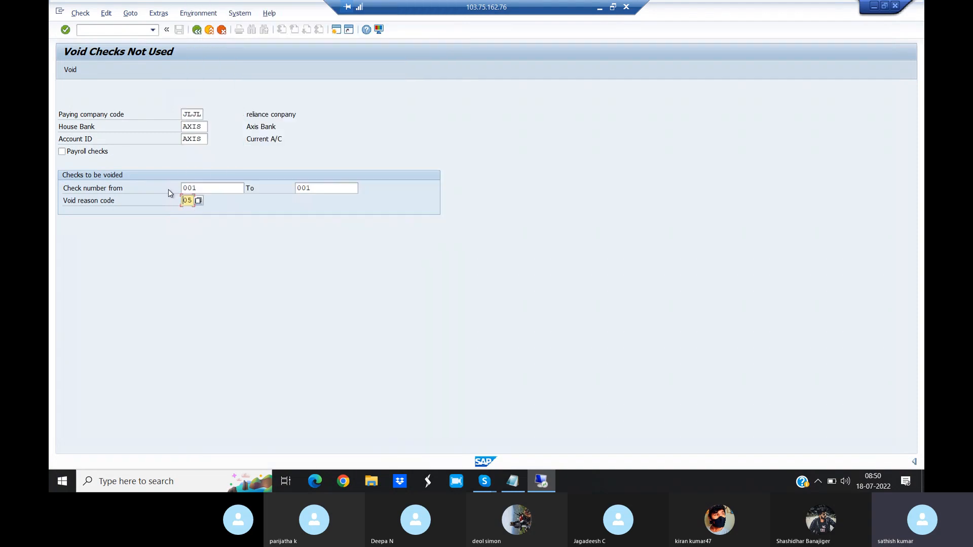
pyautogui.click(71, 70)
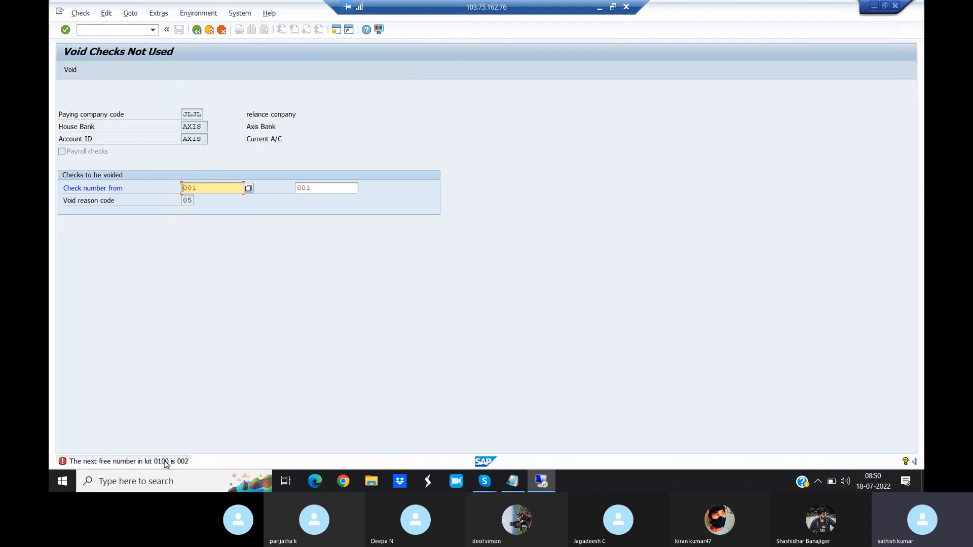
pyautogui.doubleClick(168, 463)
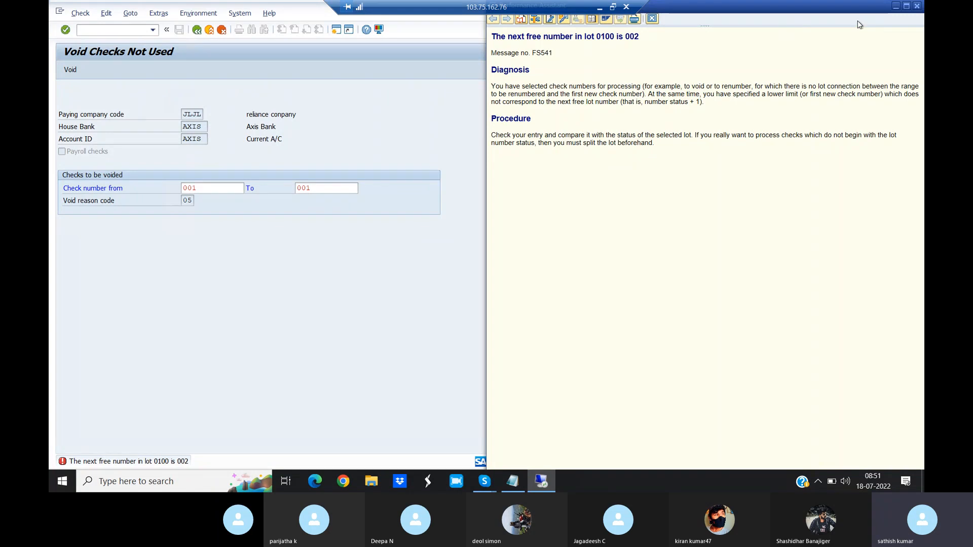
pyautogui.click(917, 5)
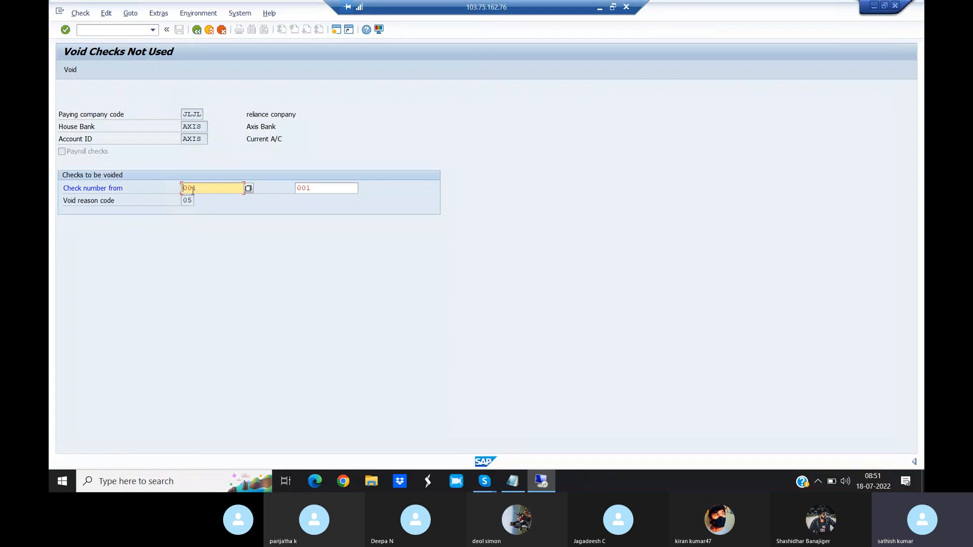
# - Change the check range to 002 to 002, review the list of reason codes and void the check with reason code 05
pyautogui.press('BackSpace')
pyautogui.write('2')
pyautogui.click(318, 188)
pyautogui.press('BackSpace')
pyautogui.write('2')
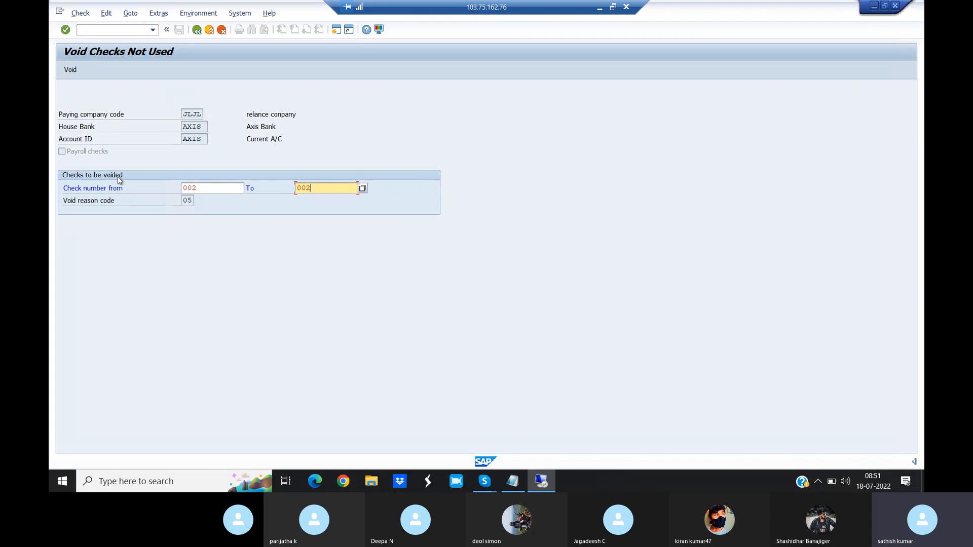
pyautogui.click(190, 202)
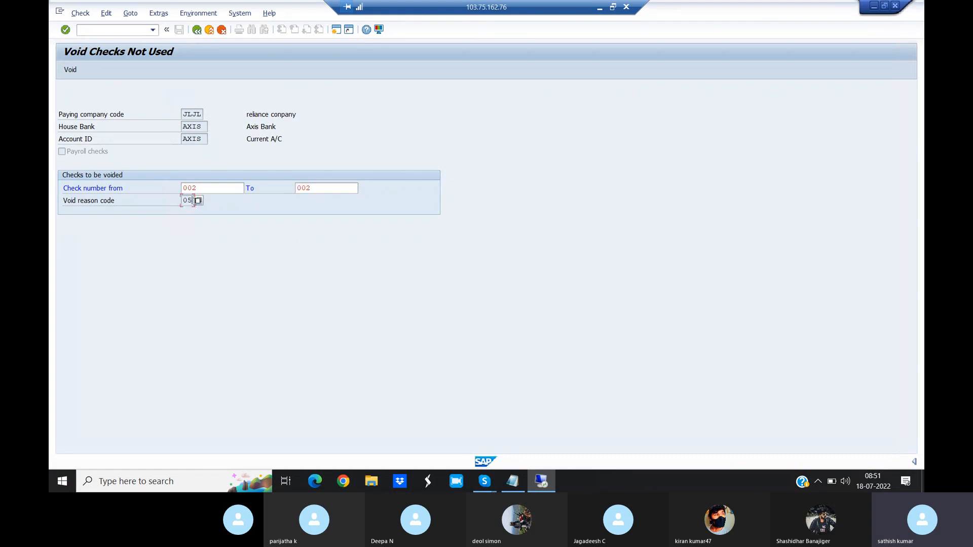
pyautogui.click(199, 201)
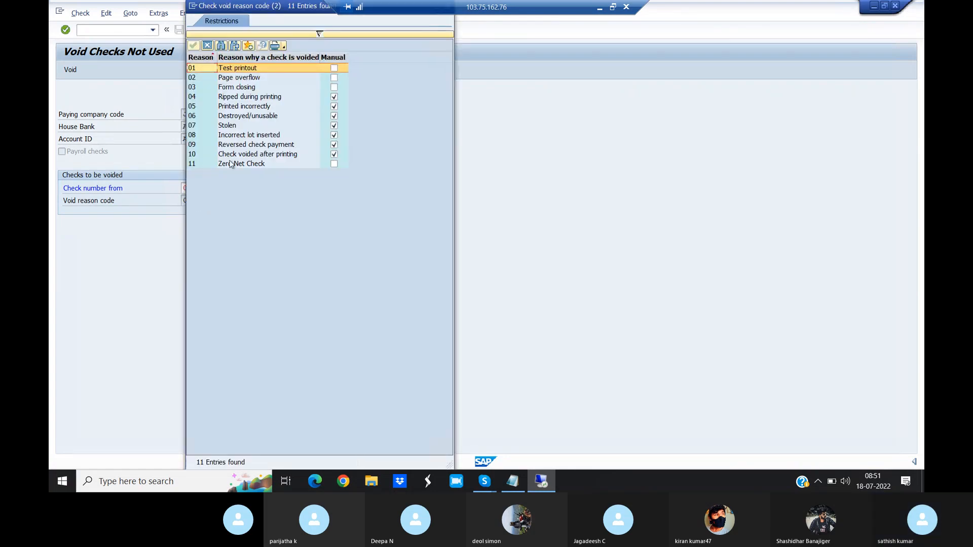
pyautogui.click(229, 108)
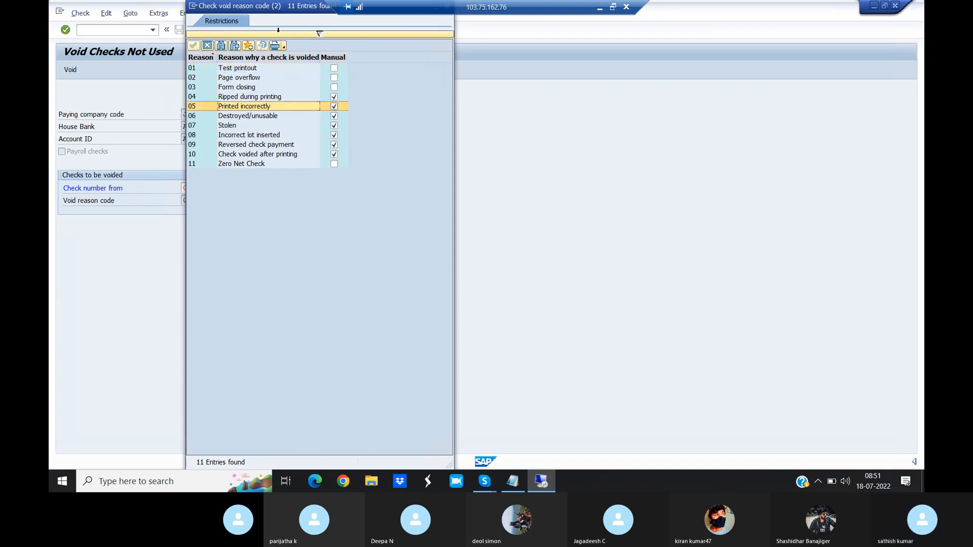
pyautogui.moveTo(291, 6); pyautogui.dragTo(490, 75)
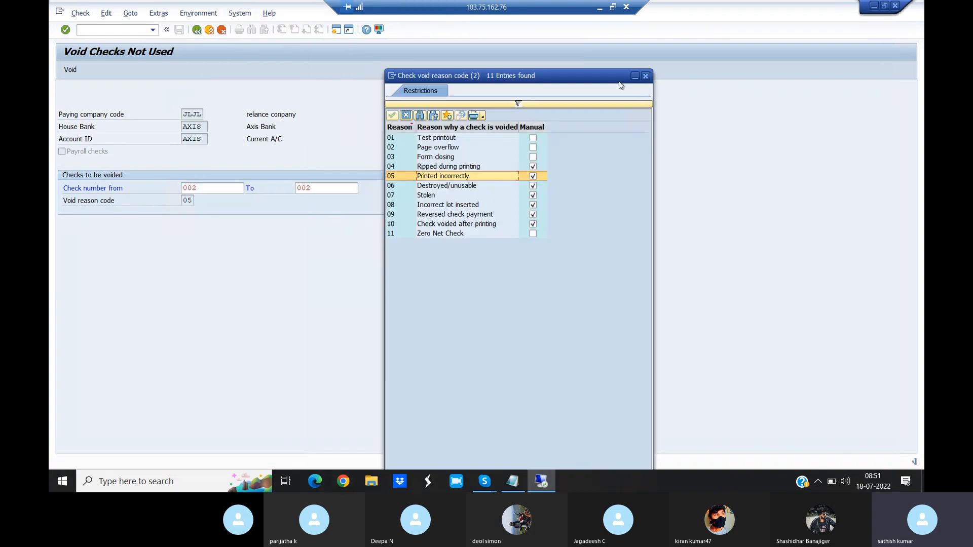
pyautogui.click(645, 77)
pyautogui.click(70, 69)
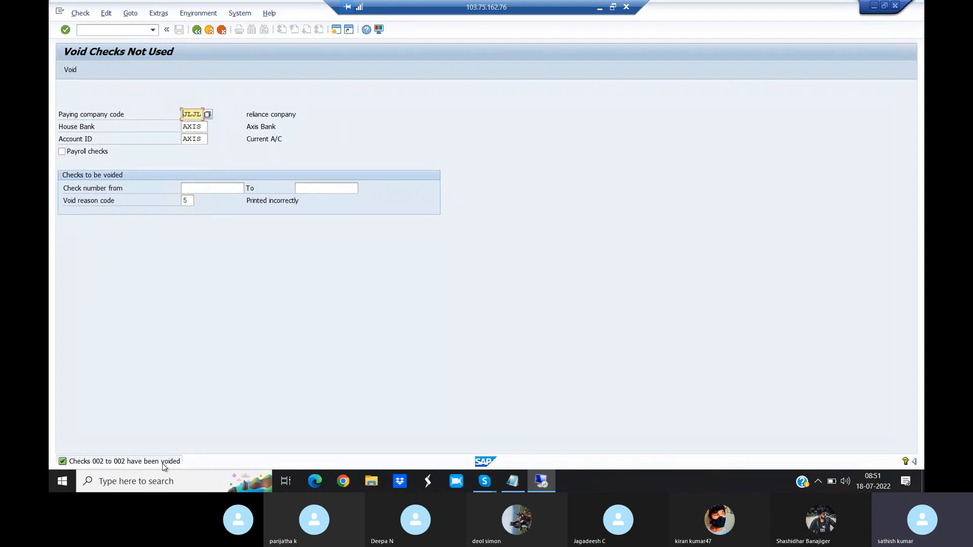
# - Open the check register with transaction /NFCHN and run it for company code JLJL, house bank AXIS and account ID AXIS
pyautogui.click(99, 29)
pyautogui.write('/NFCHN')
pyautogui.press('Return')
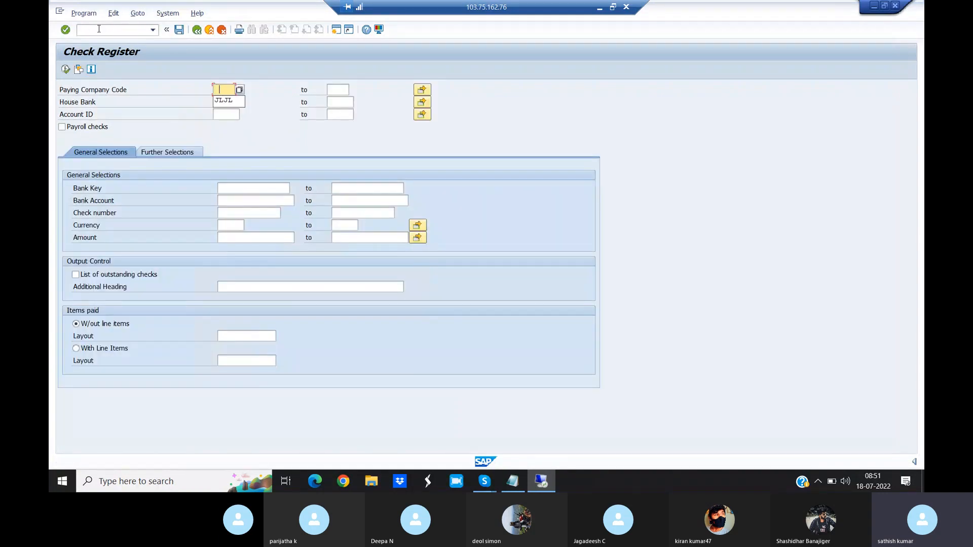
pyautogui.click(222, 103)
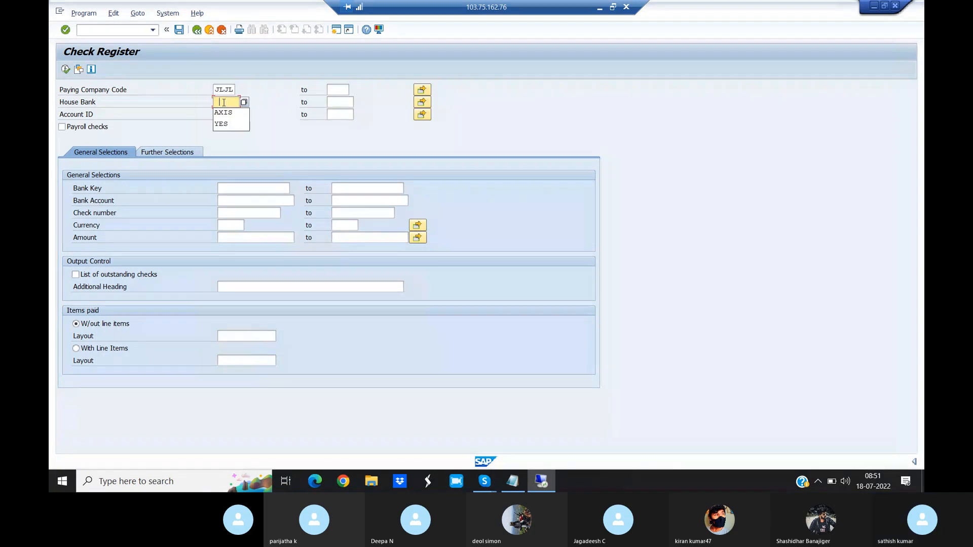
pyautogui.click(218, 113)
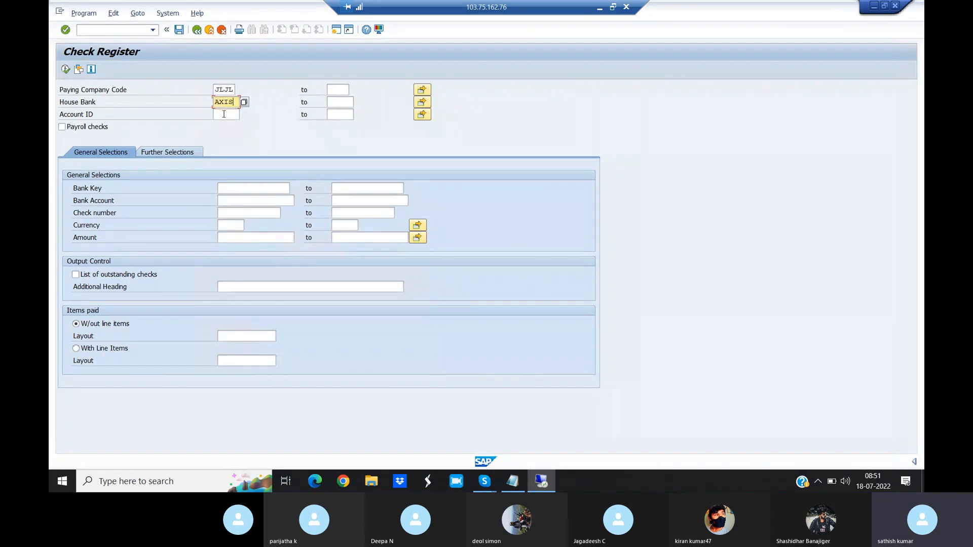
pyautogui.click(216, 115)
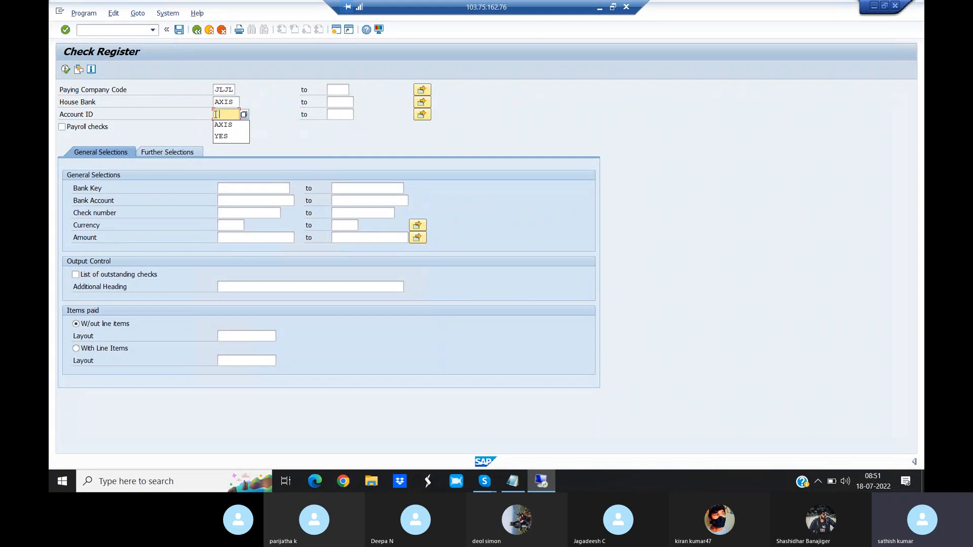
pyautogui.click(226, 125)
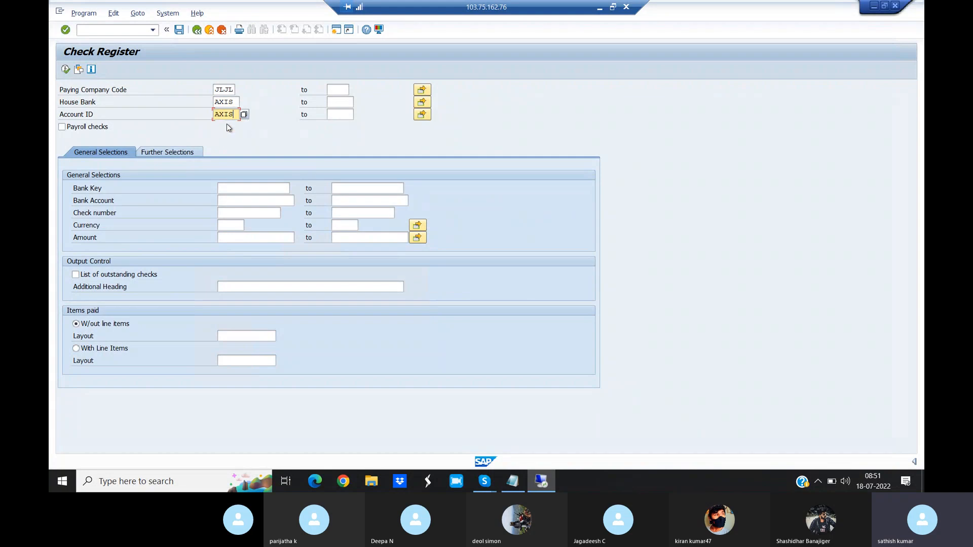
pyautogui.click(66, 70)
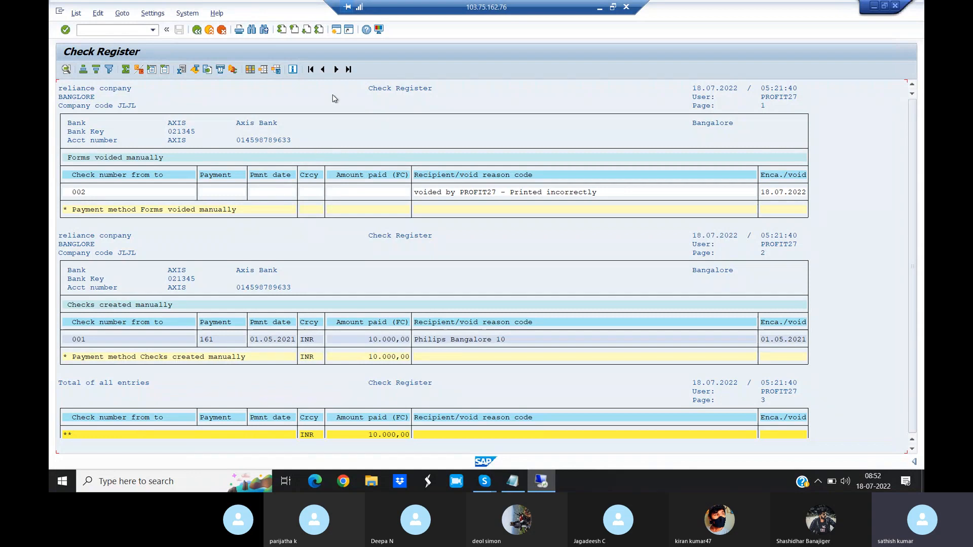
# - Open a second session and start transaction /NFCHE for deleting information on voided checks
pyautogui.click(337, 33)
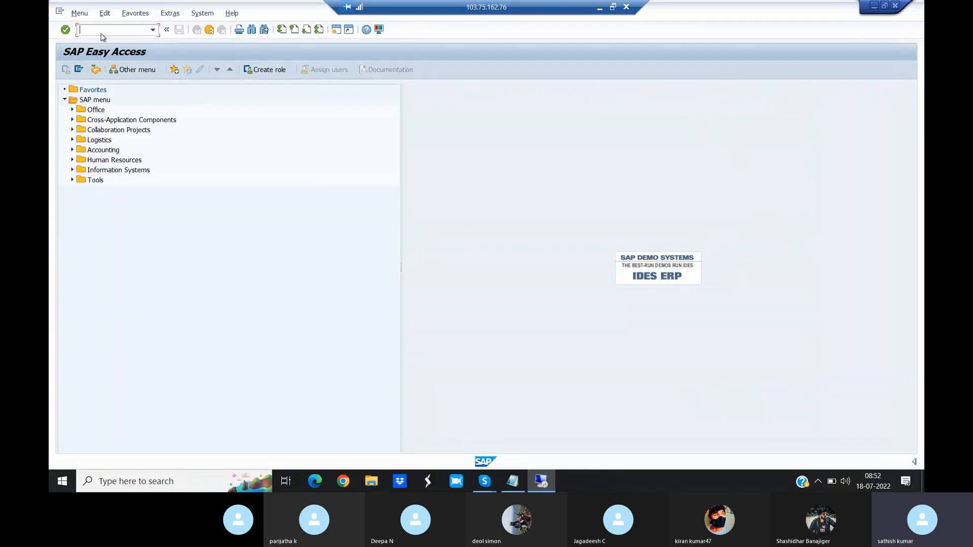
pyautogui.write('/NFCHE')
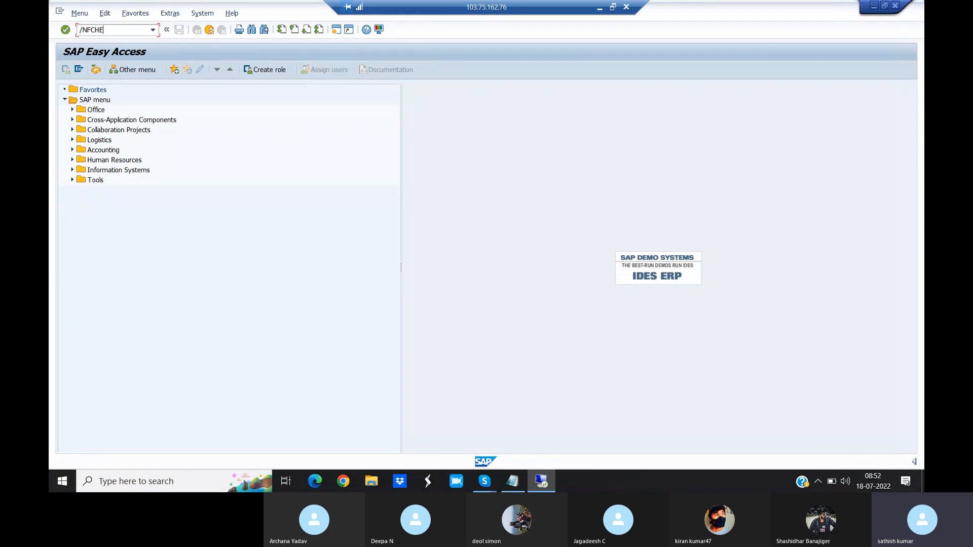
pyautogui.press('Return')
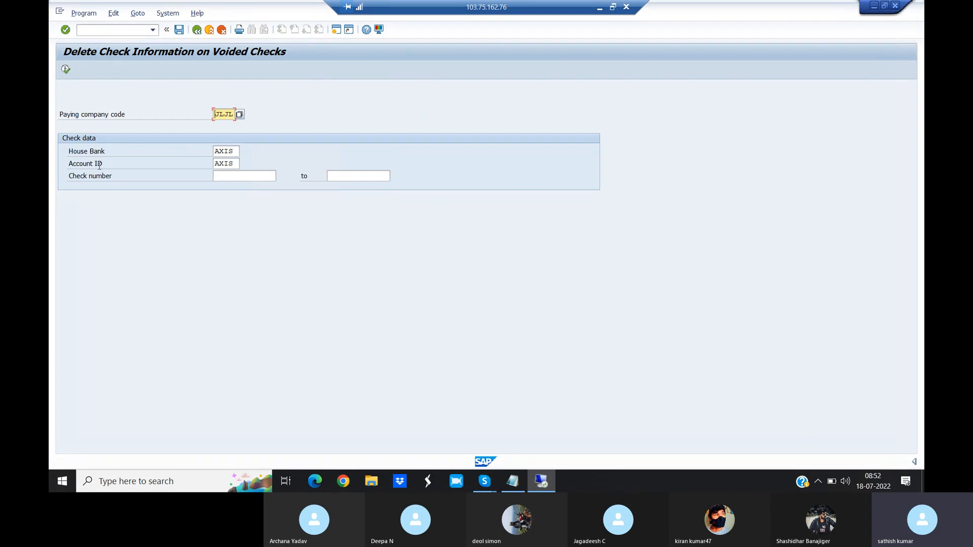
# - Delete the information on voided checks 002 to 002 for house bank AXIS, confirm the deletion and close the session
pyautogui.click(233, 179)
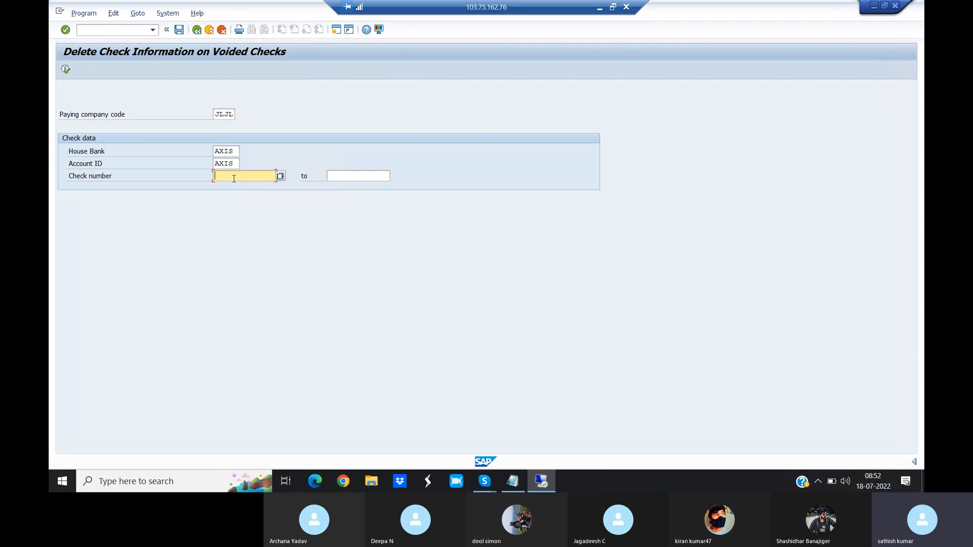
pyautogui.write('002')
pyautogui.click(340, 181)
pyautogui.write('002')
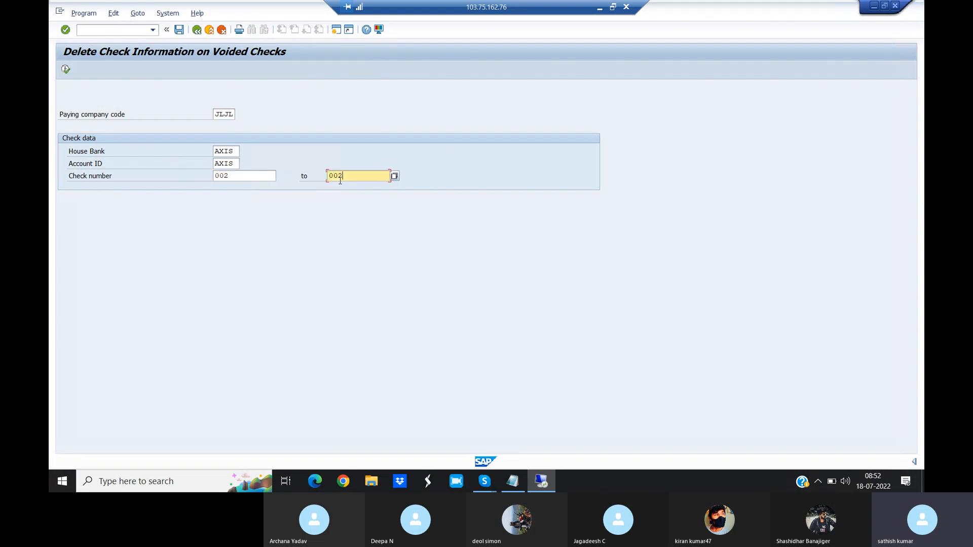
pyautogui.click(66, 71)
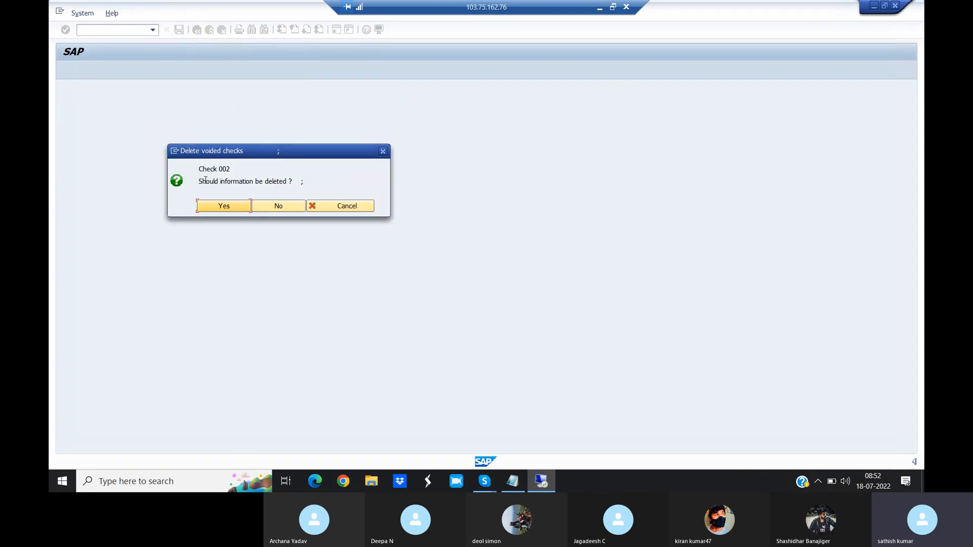
pyautogui.click(224, 207)
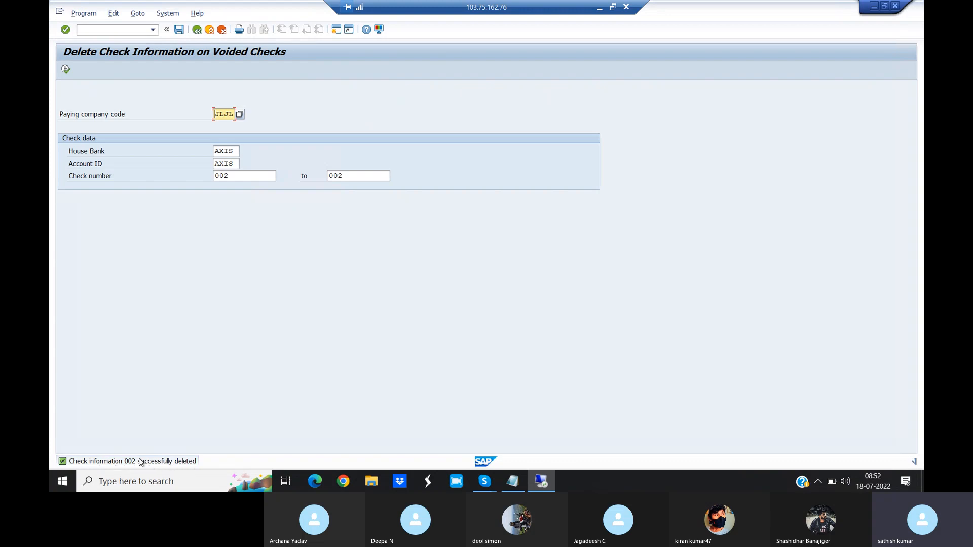
pyautogui.click(897, 7)
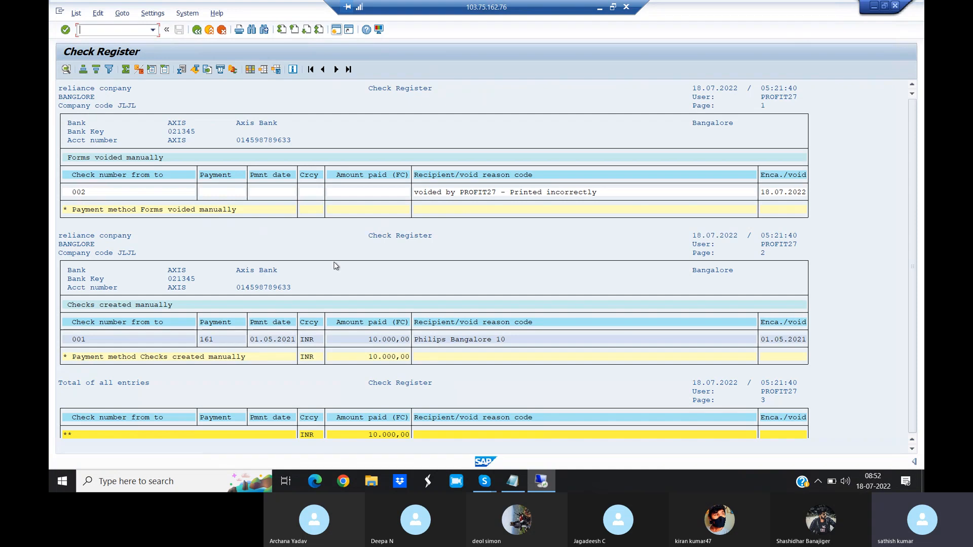
# - Look at the list's export options and run the check register again with the same selection
pyautogui.click(76, 13)
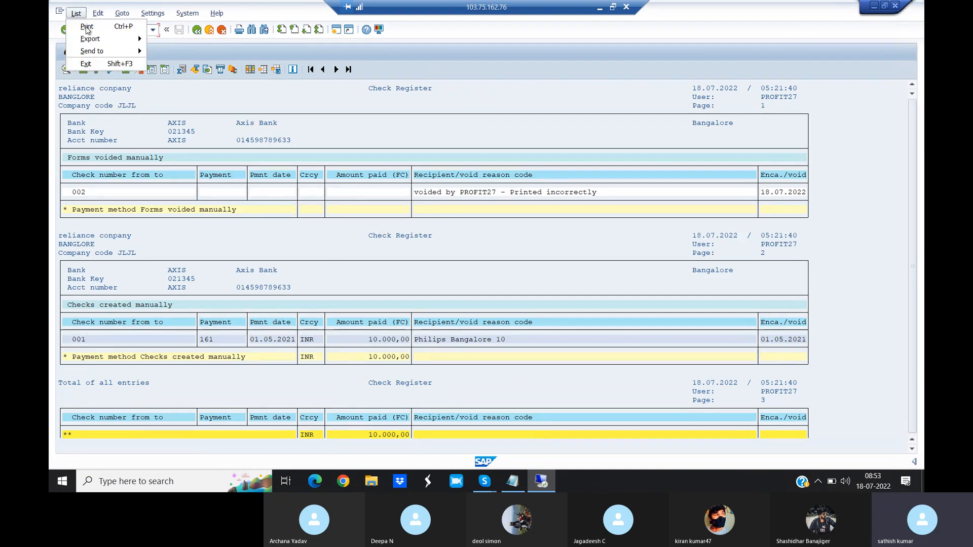
pyautogui.moveTo(94, 39)
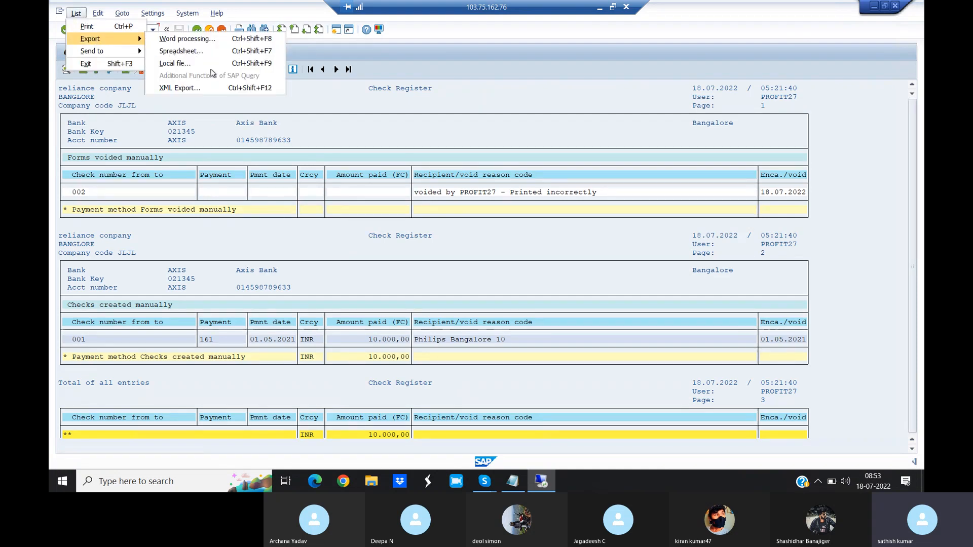
pyautogui.click(325, 97)
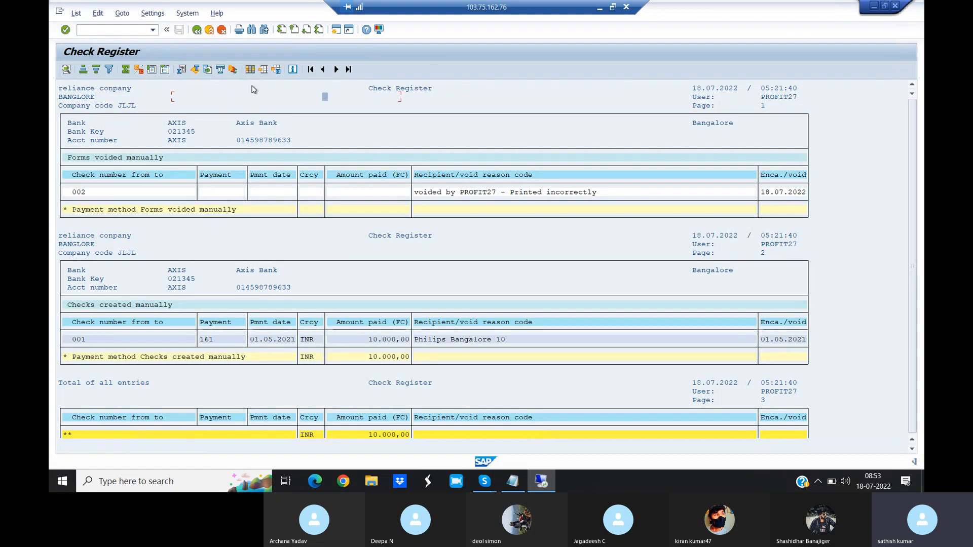
pyautogui.click(197, 30)
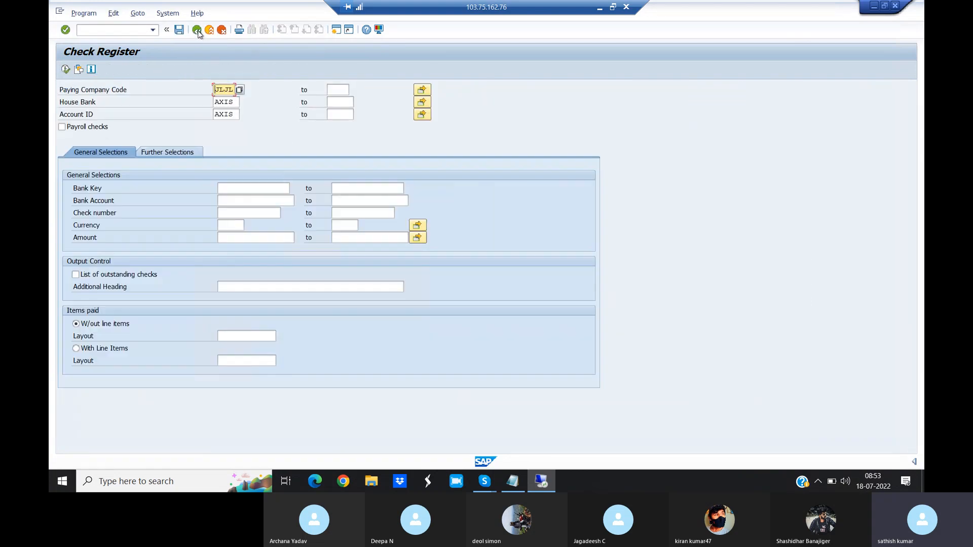
pyautogui.click(66, 69)
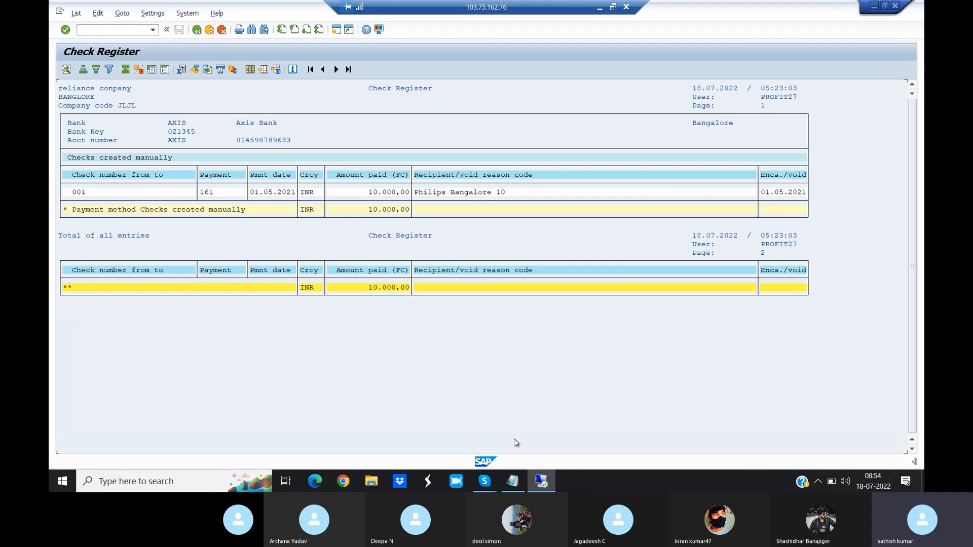
# - Switch to the Skype call window and dismiss the information message about G/L account 205000 in company code RAY
pyautogui.moveTo(491, 490)
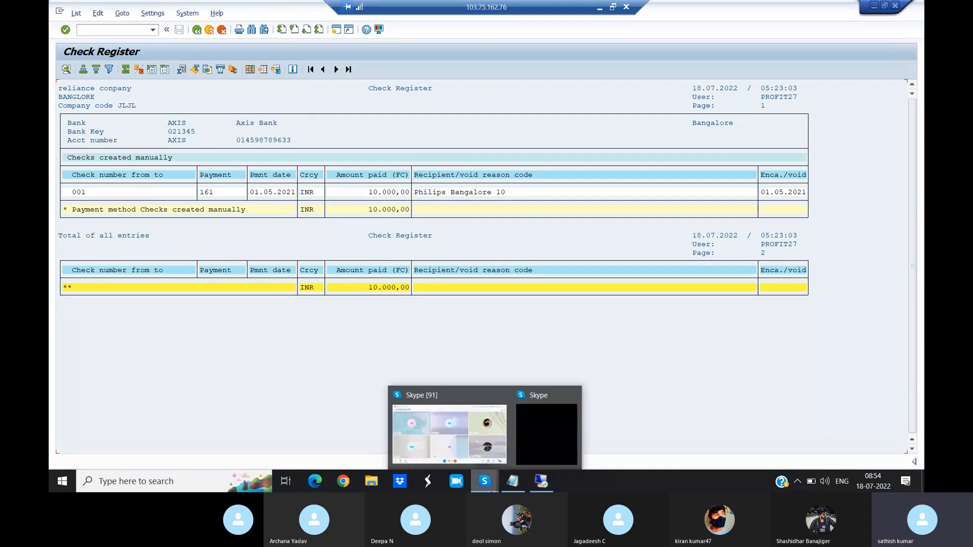
pyautogui.click(446, 433)
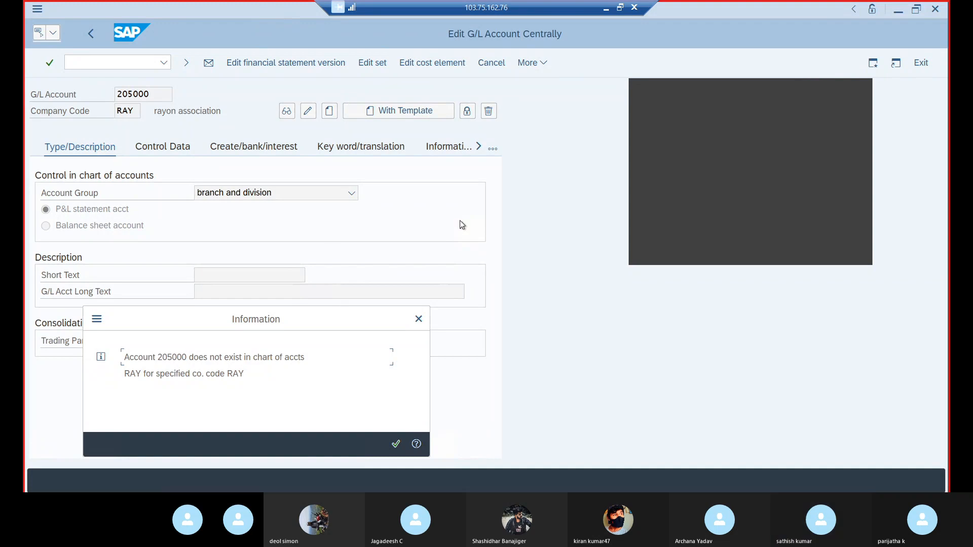
pyautogui.press('Return')
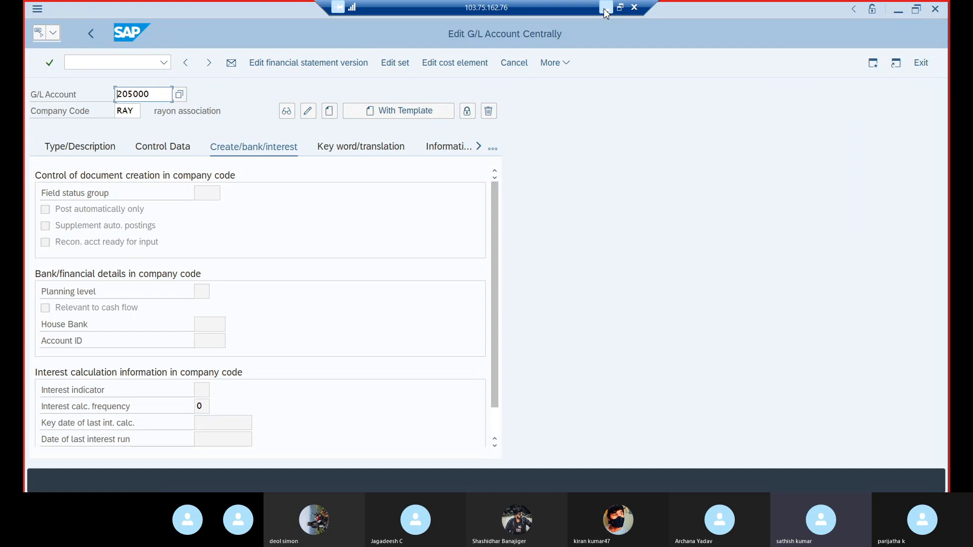
# - Minimize the G/L account session's window and disconnect the remote desktop session to 103.75.162.76
pyautogui.click(605, 9)
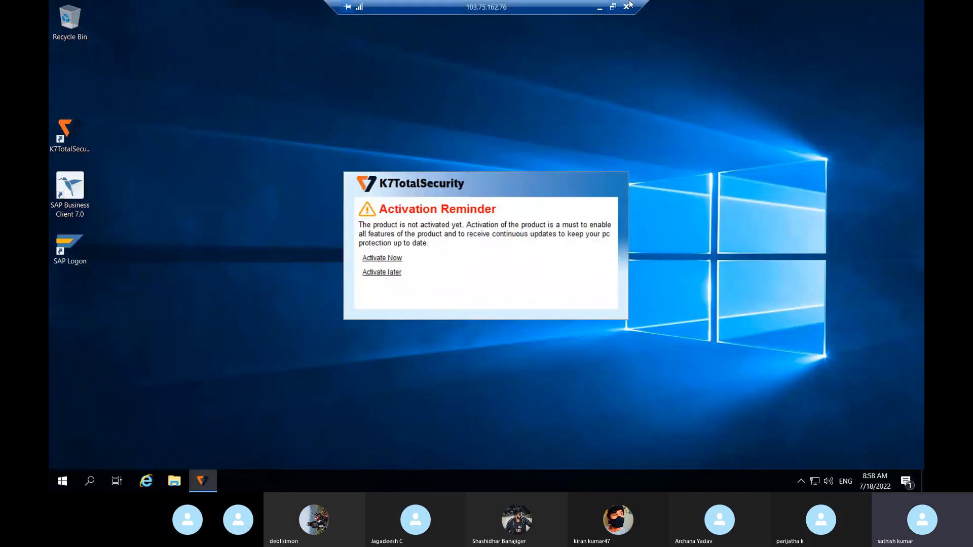
pyautogui.click(627, 7)
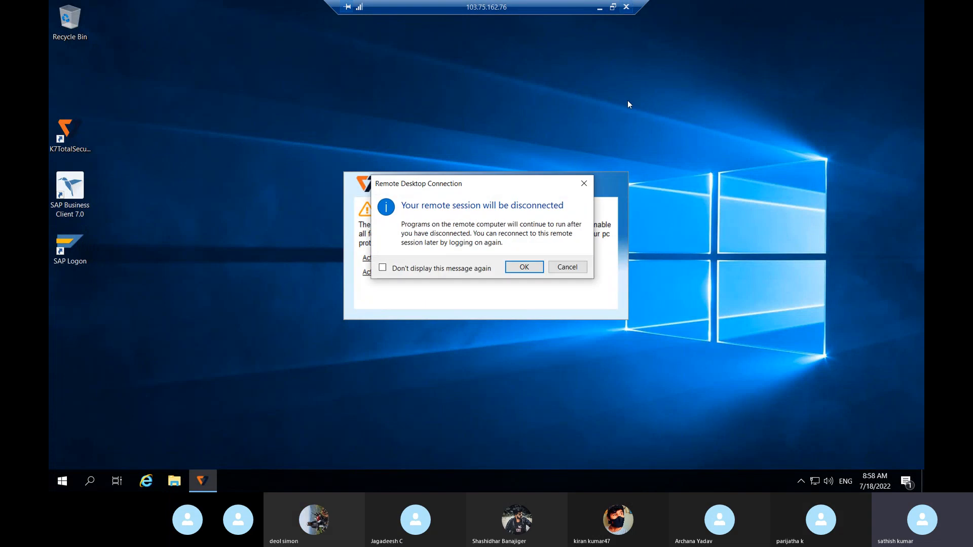
pyautogui.click(528, 266)
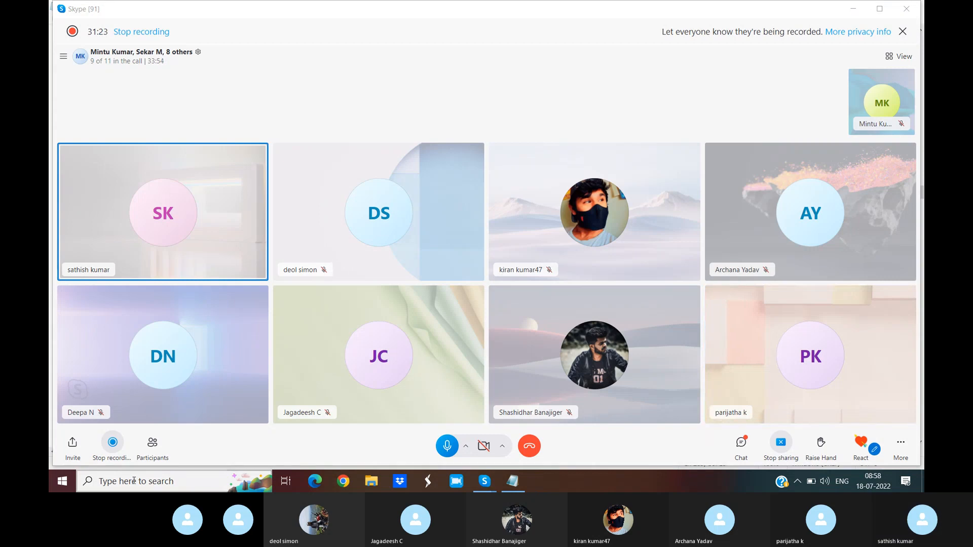
pyautogui.click(134, 480)
pyautogui.write('REMOTE')
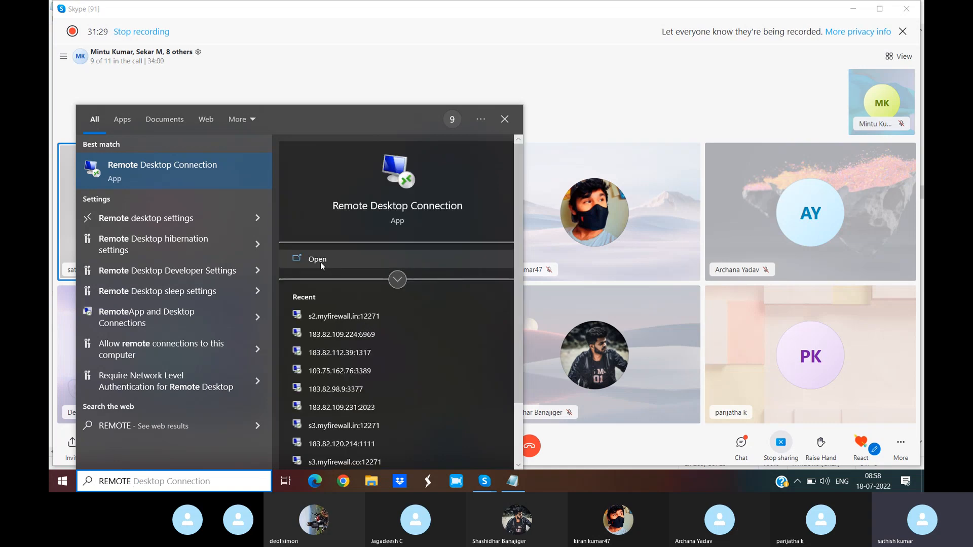
pyautogui.click(320, 263)
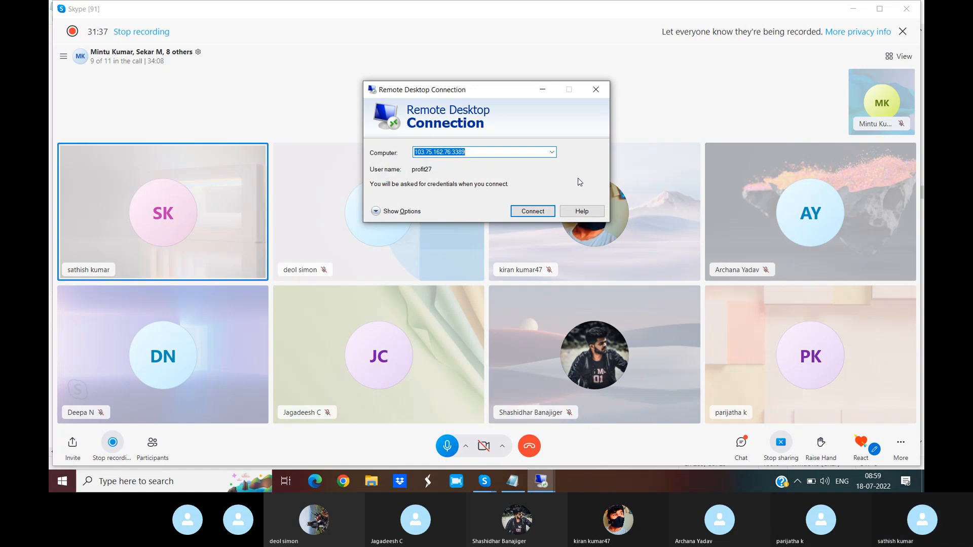
pyautogui.click(488, 154)
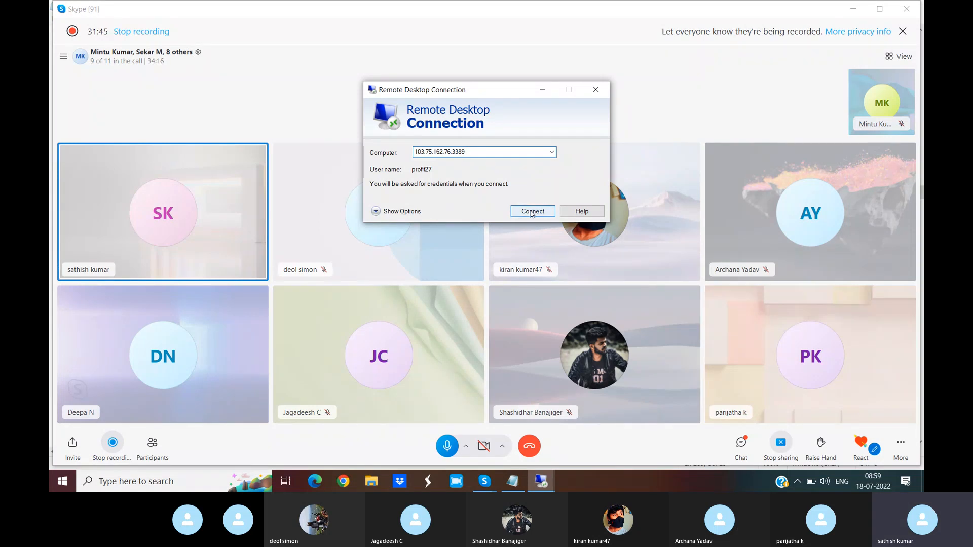
pyautogui.click(532, 213)
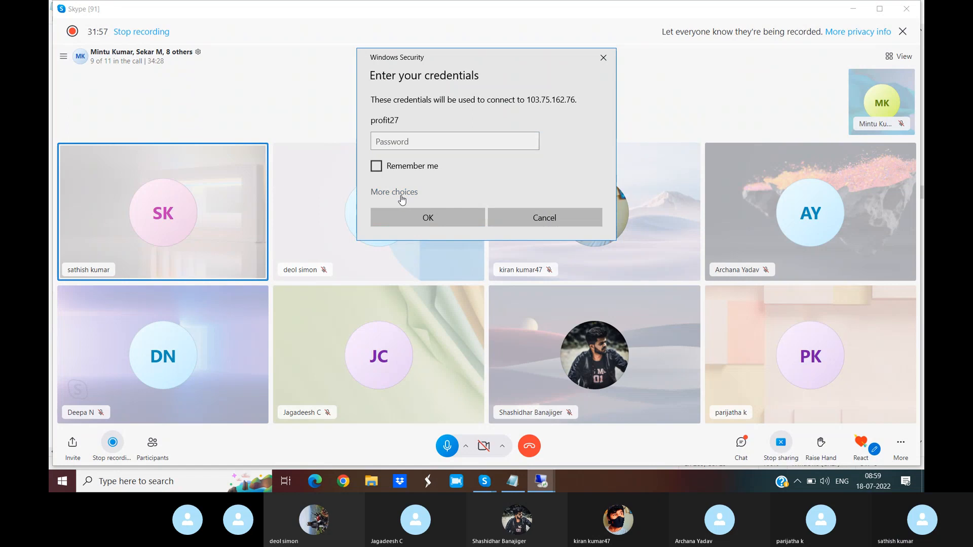
pyautogui.click(427, 218)
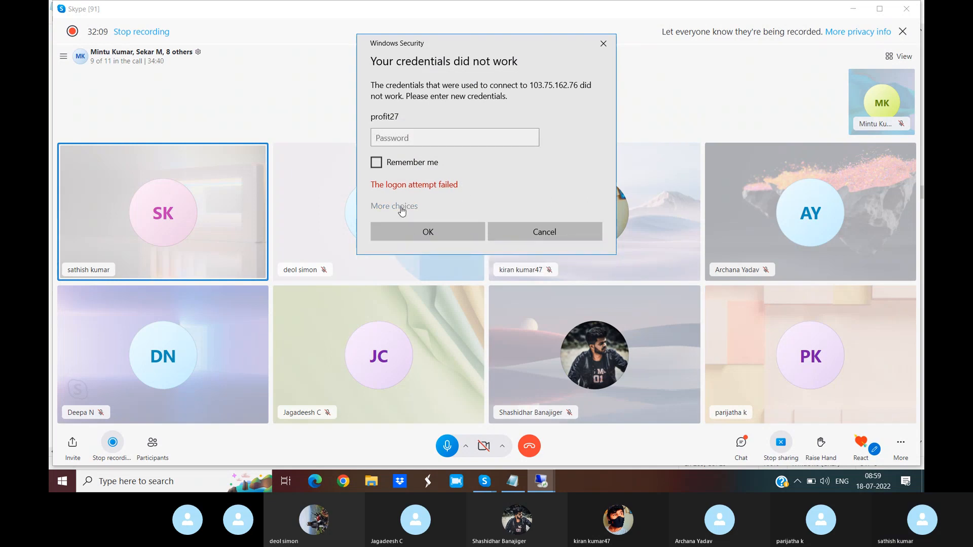
# - Choose to use a different account, enter its user name and password, and connect to 103.75.162.76
pyautogui.click(402, 211)
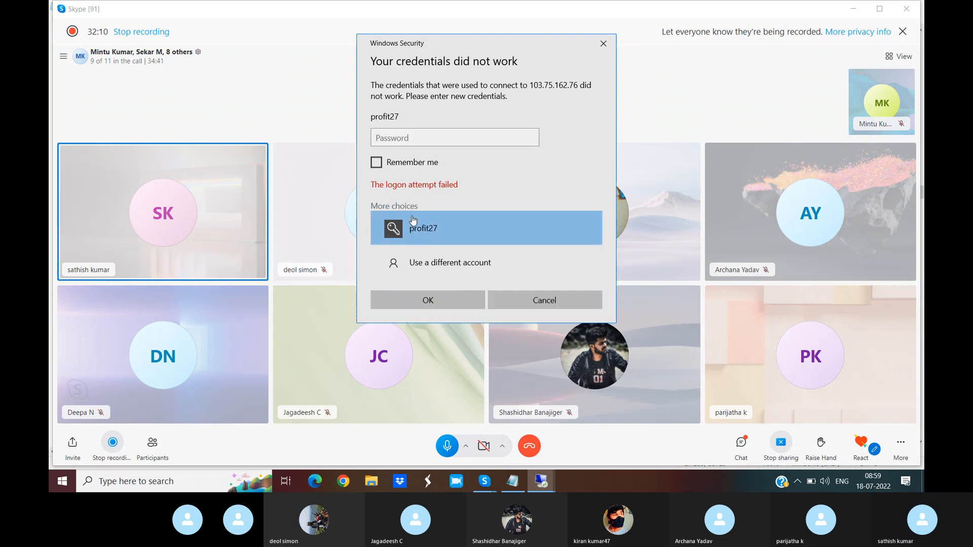
pyautogui.click(435, 262)
pyautogui.click(387, 120)
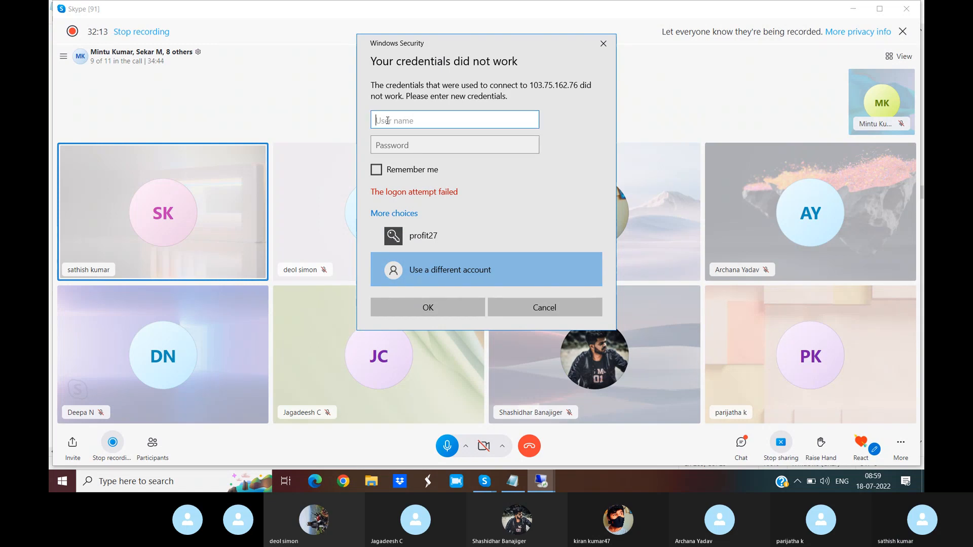
pyautogui.write('F')
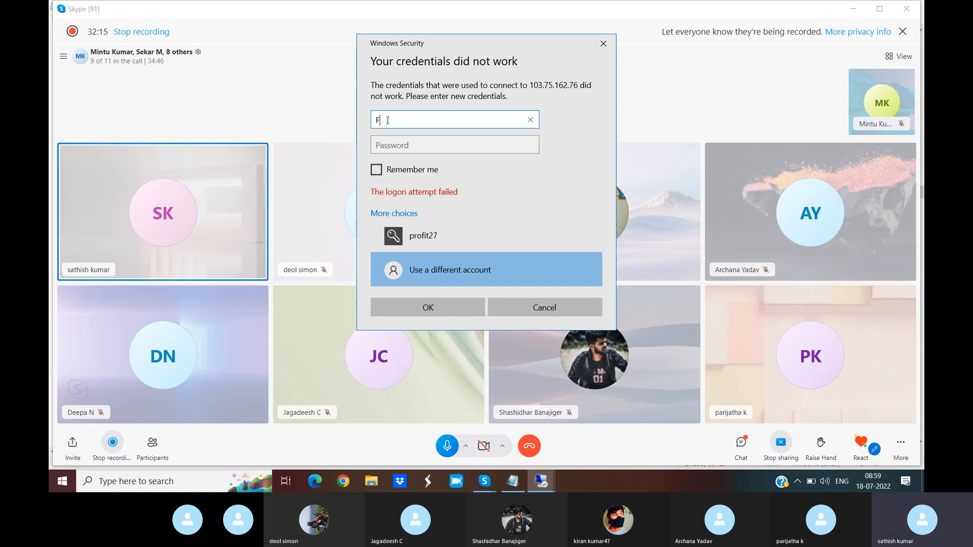
pyautogui.press('BackSpace')
pyautogui.write('fico')
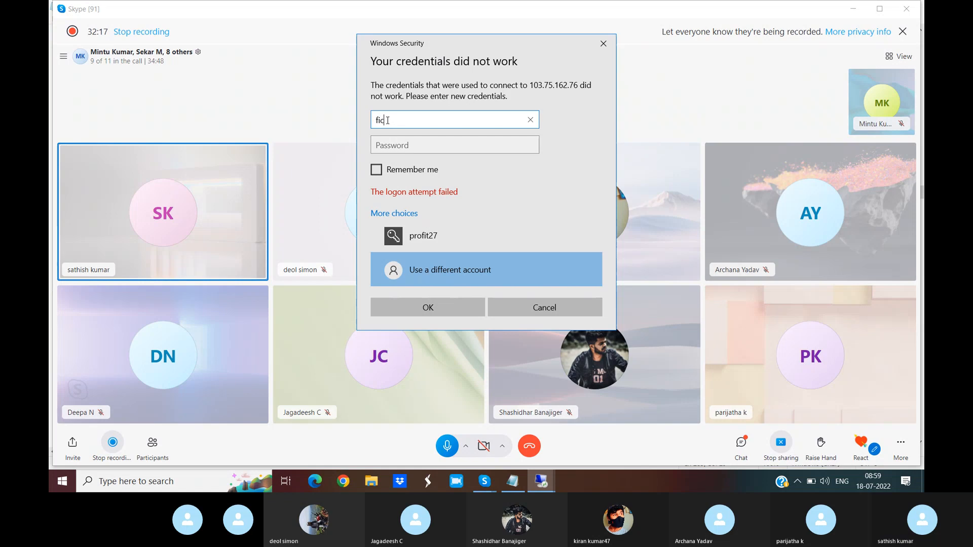
pyautogui.write('hp')
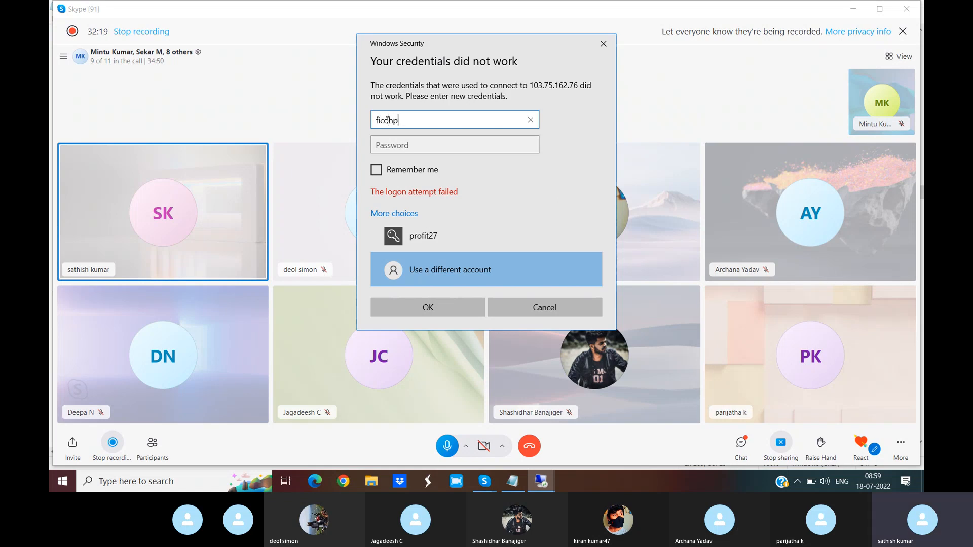
pyautogui.write('2')
pyautogui.click(391, 142)
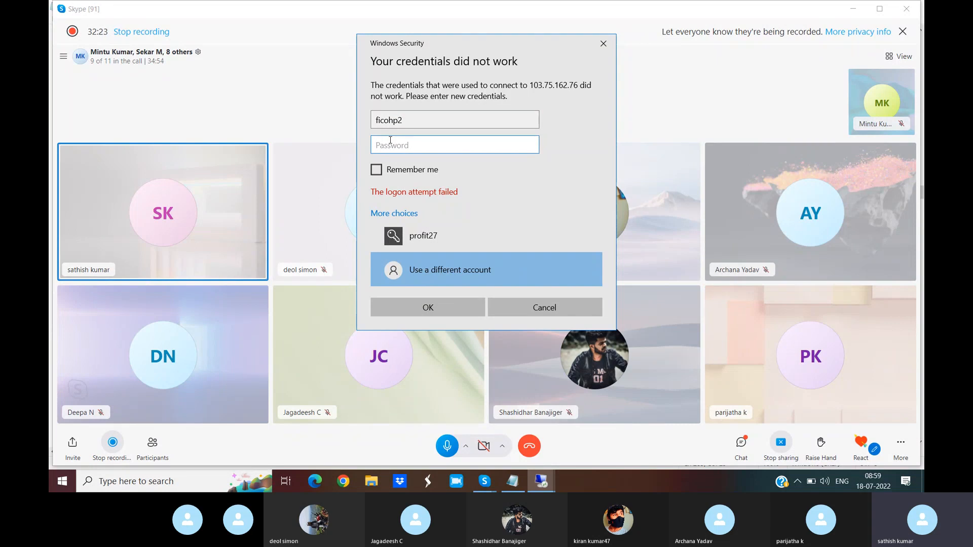
pyautogui.write('****')
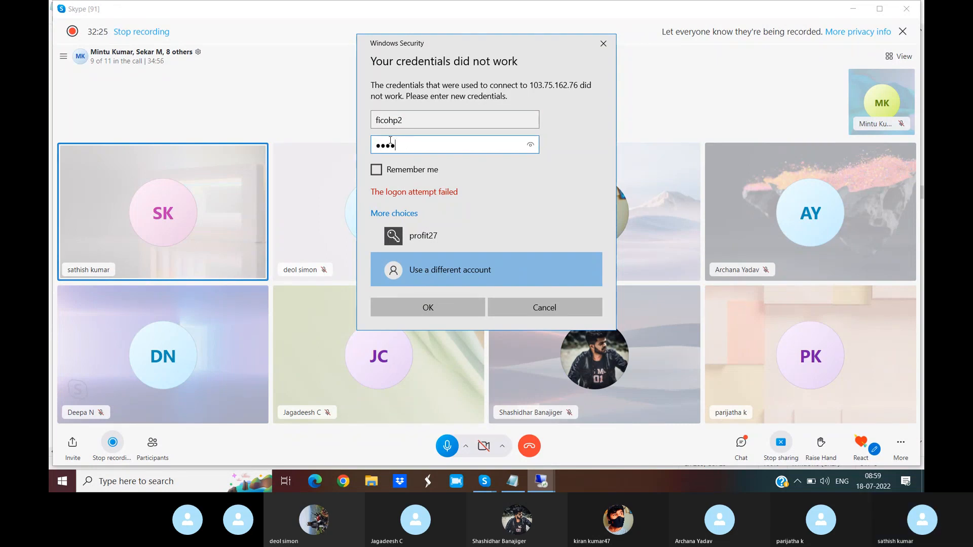
pyautogui.write('****')
pyautogui.click(442, 306)
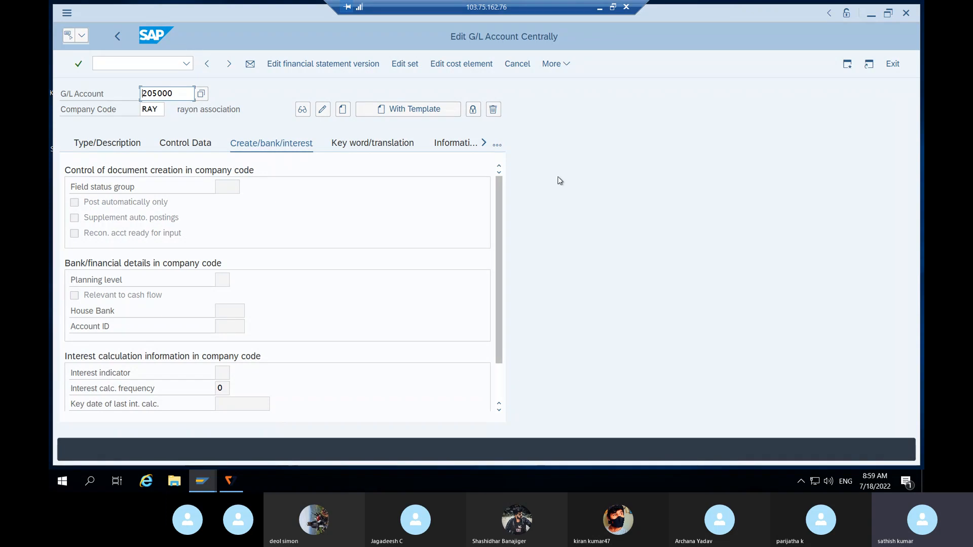
# - Set the SAP GUI theme to SAP Signature Theme, look at the Colors in System options, and apply the change
pyautogui.click(551, 67)
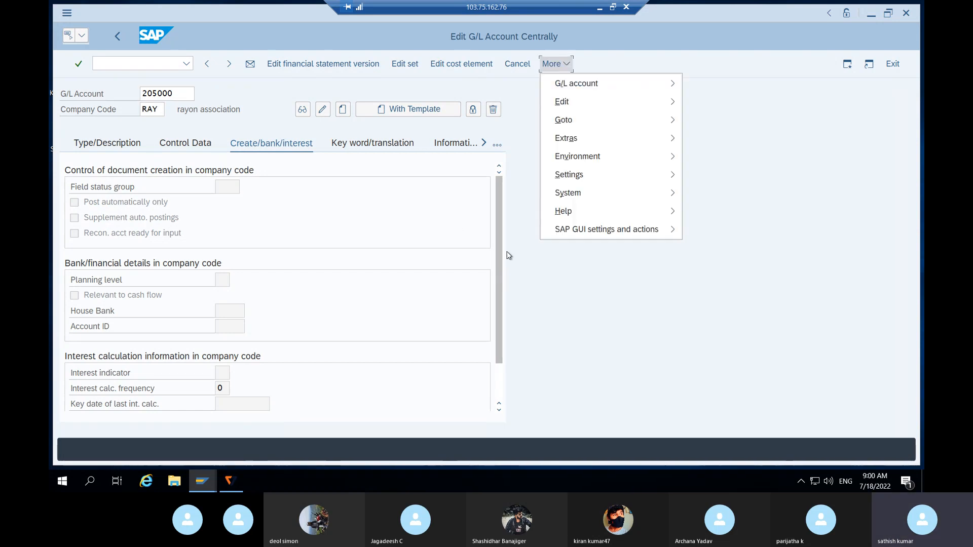
pyautogui.moveTo(590, 233)
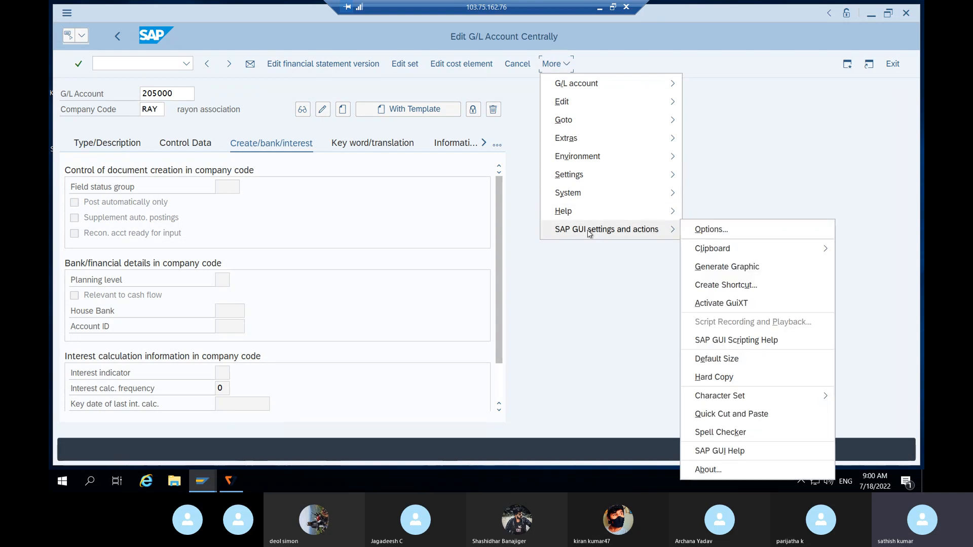
pyautogui.click(711, 229)
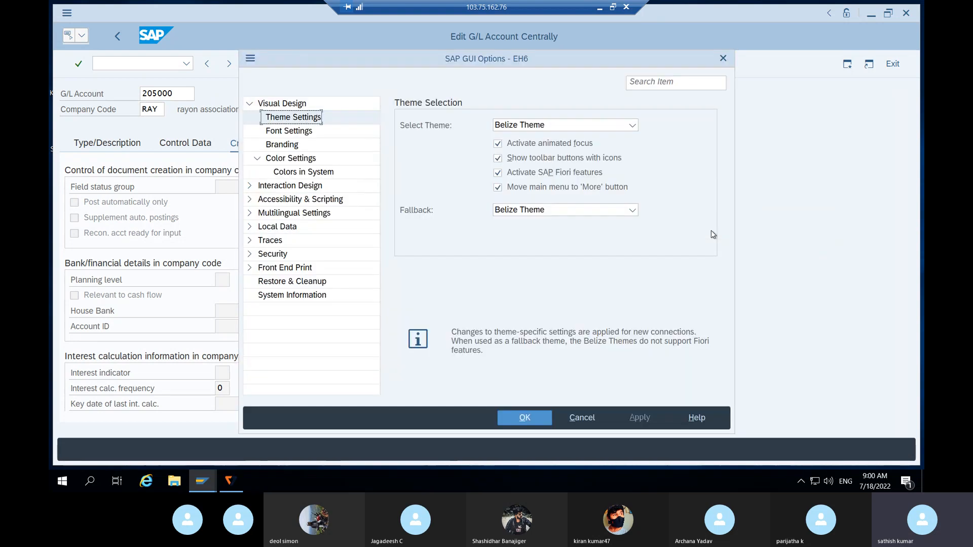
pyautogui.click(566, 127)
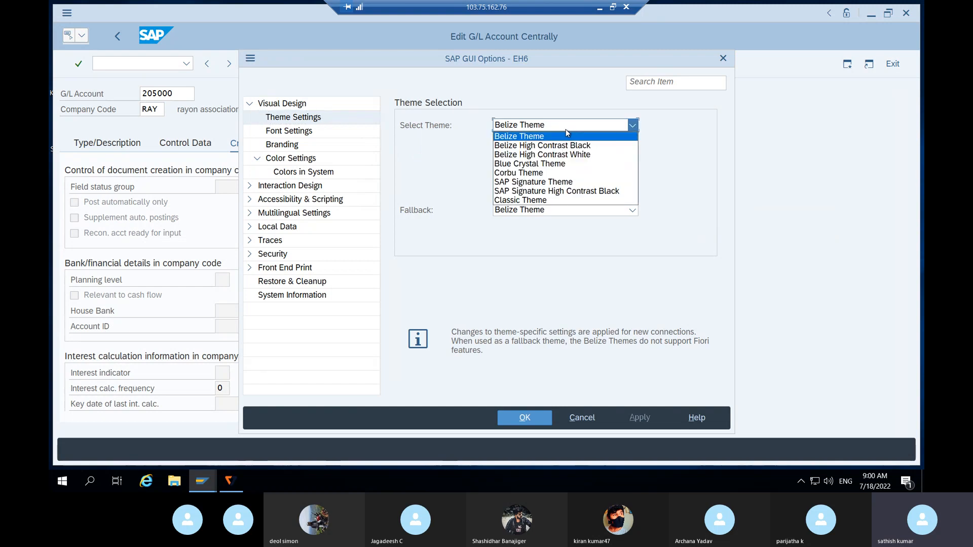
pyautogui.click(550, 185)
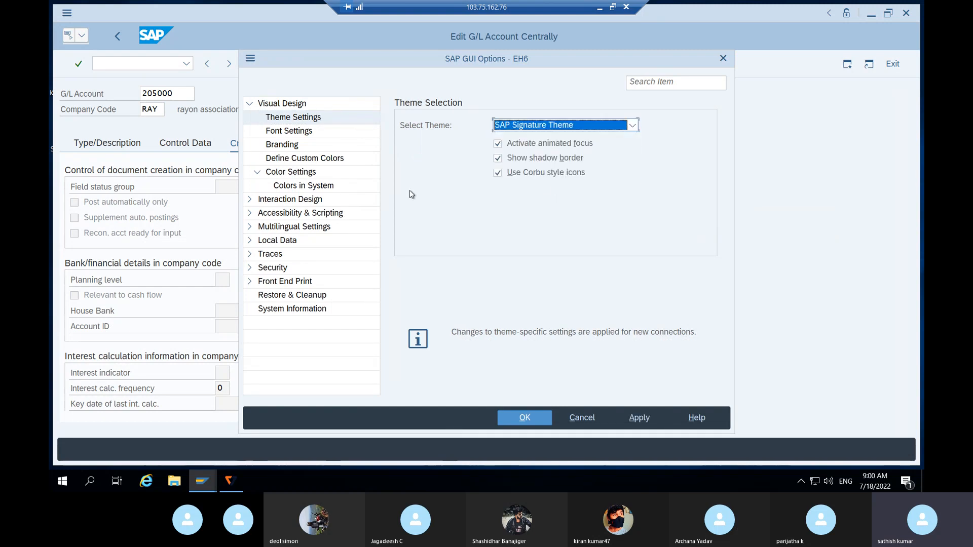
pyautogui.click(312, 187)
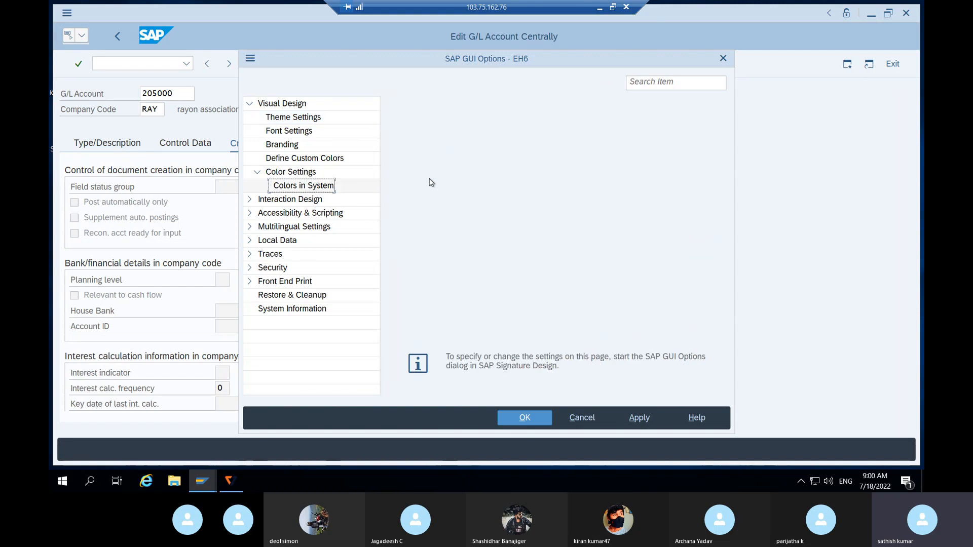
pyautogui.click(637, 419)
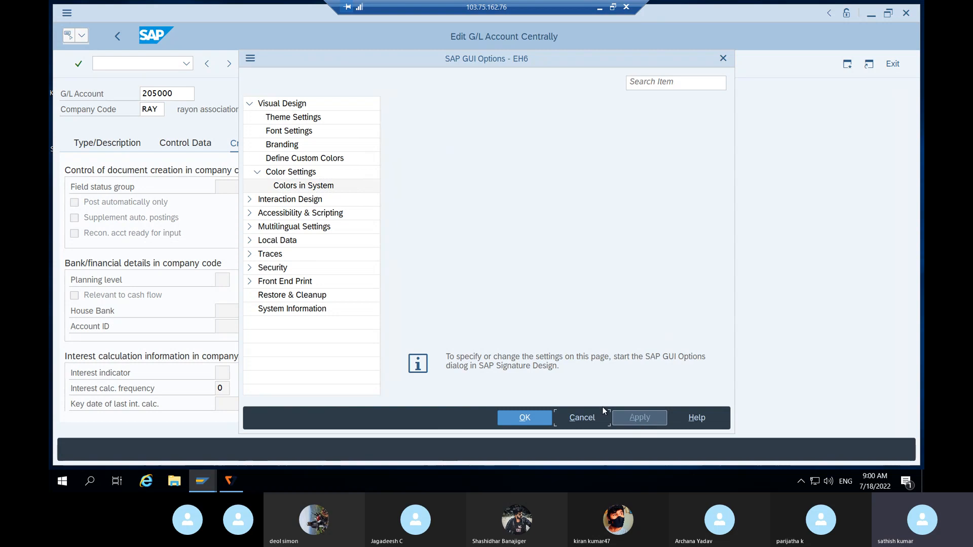
pyautogui.click(523, 419)
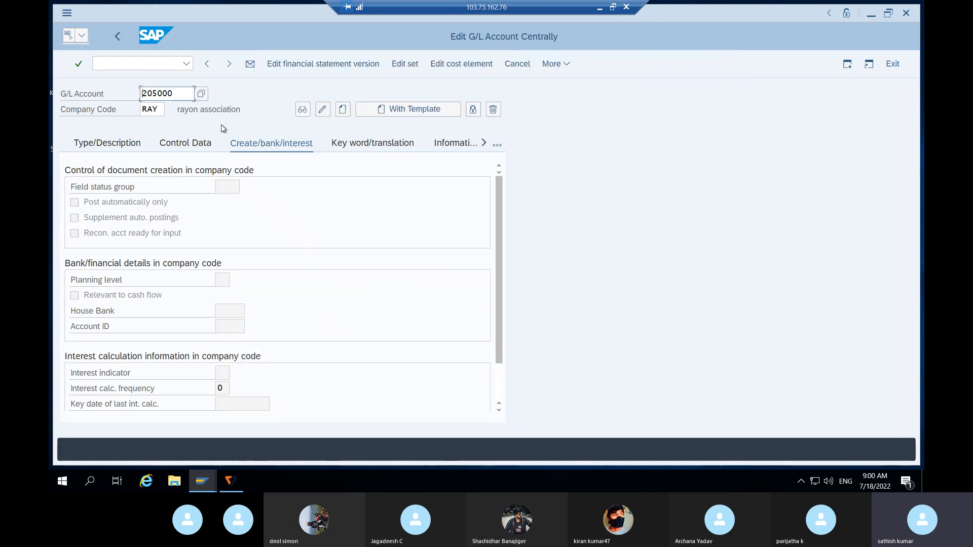
# - Exit the SAP session with the command /nex and reopen the EH6 connection from SAP Logon
pyautogui.click(144, 63)
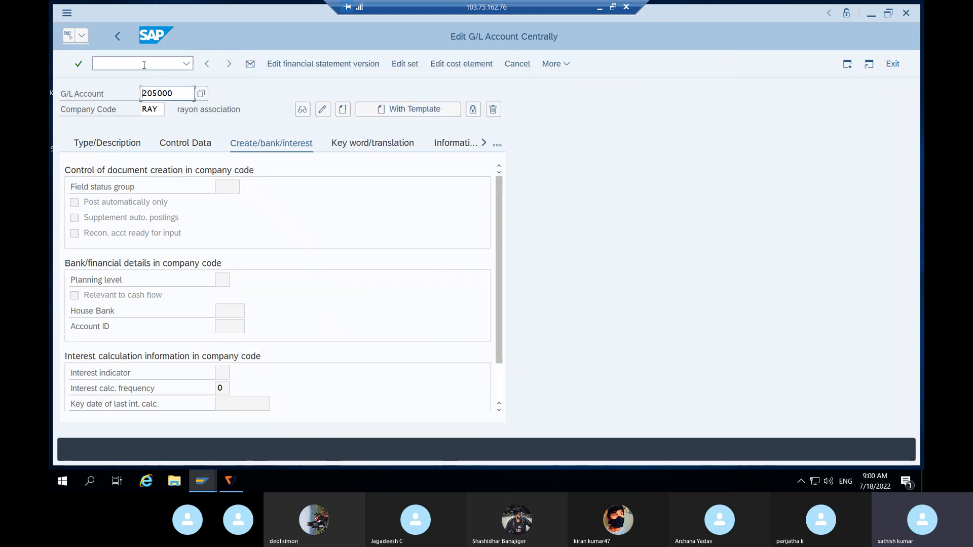
pyautogui.write('/nex')
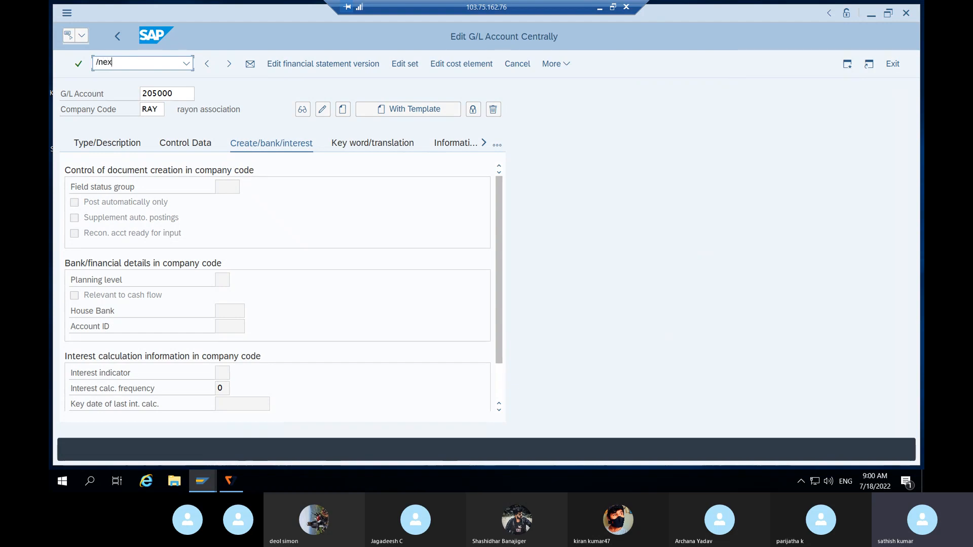
pyautogui.press('Return')
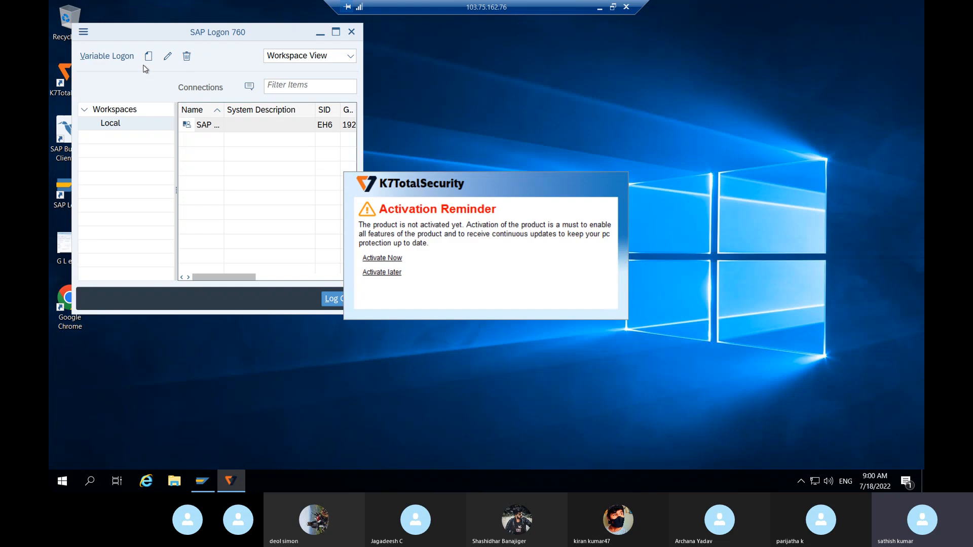
pyautogui.doubleClick(219, 133)
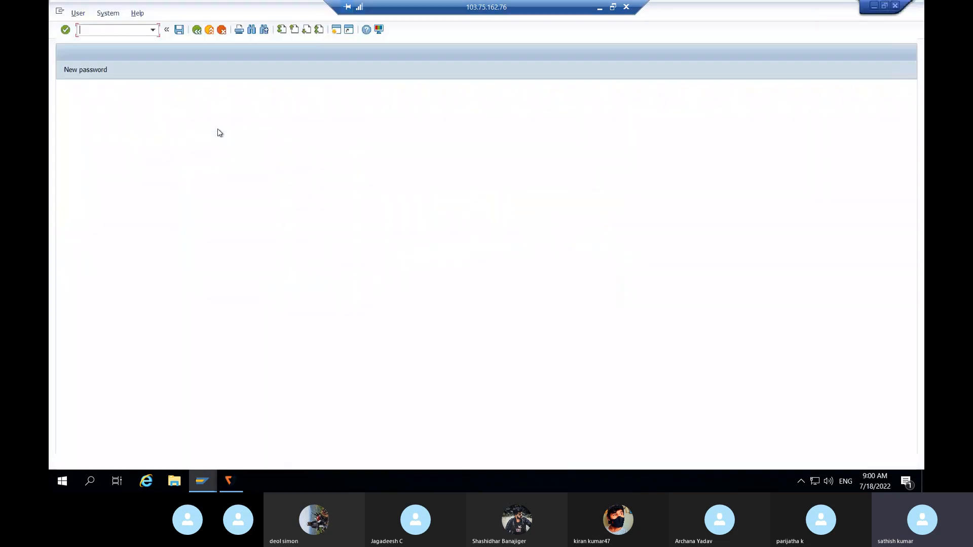
# - Try to log on to client 800 with the suggested user name and the account password
pyautogui.click(178, 115)
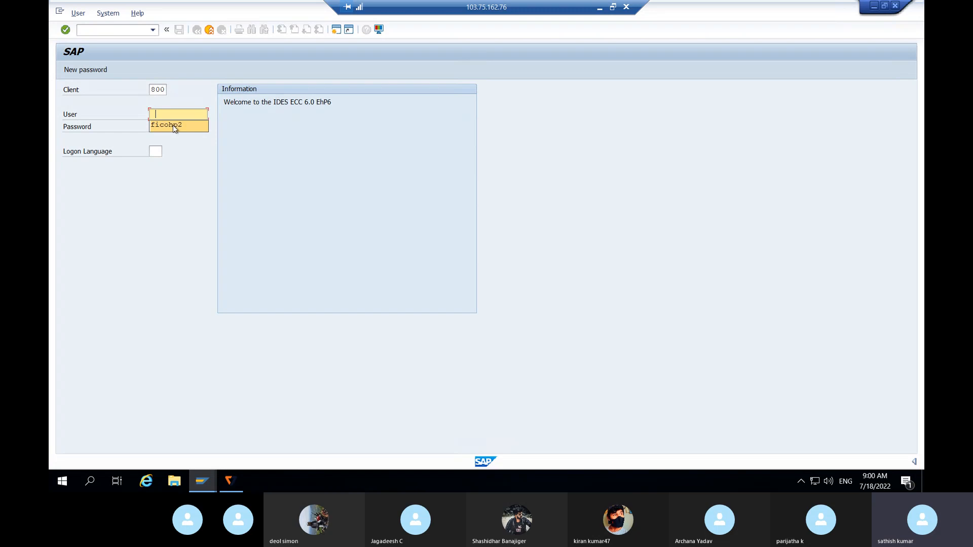
pyautogui.click(173, 124)
pyautogui.press('Tab')
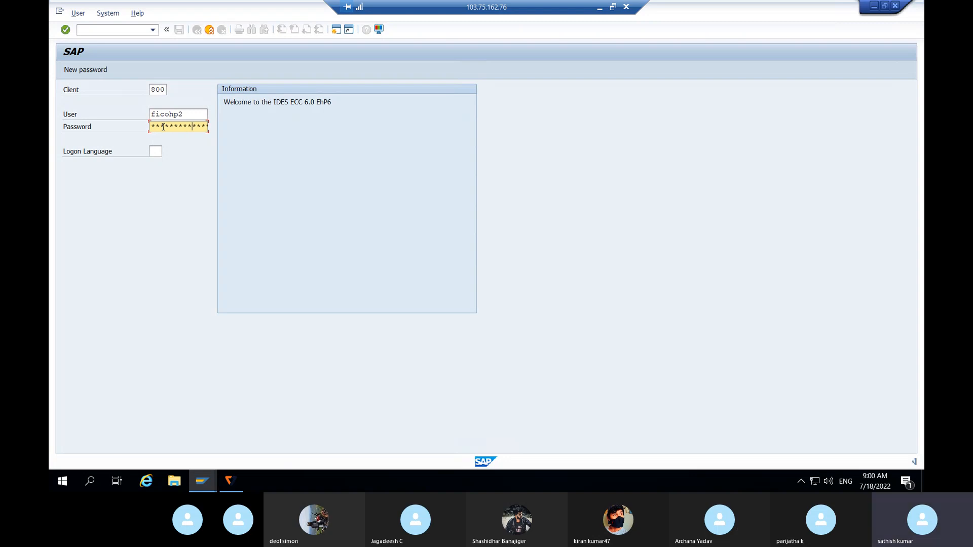
pyautogui.press('Return')
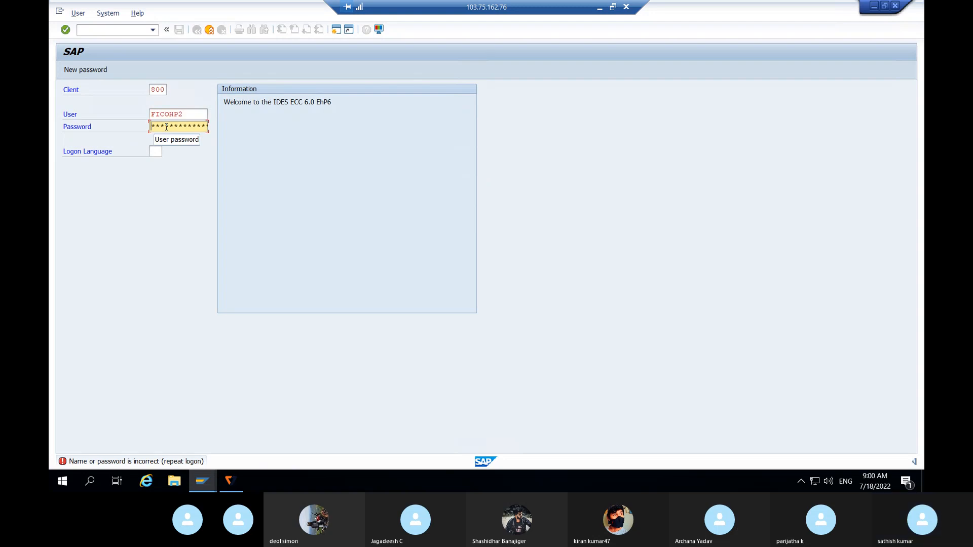
# - Re-enter the account password and log on to client 800 again
pyautogui.write('*')
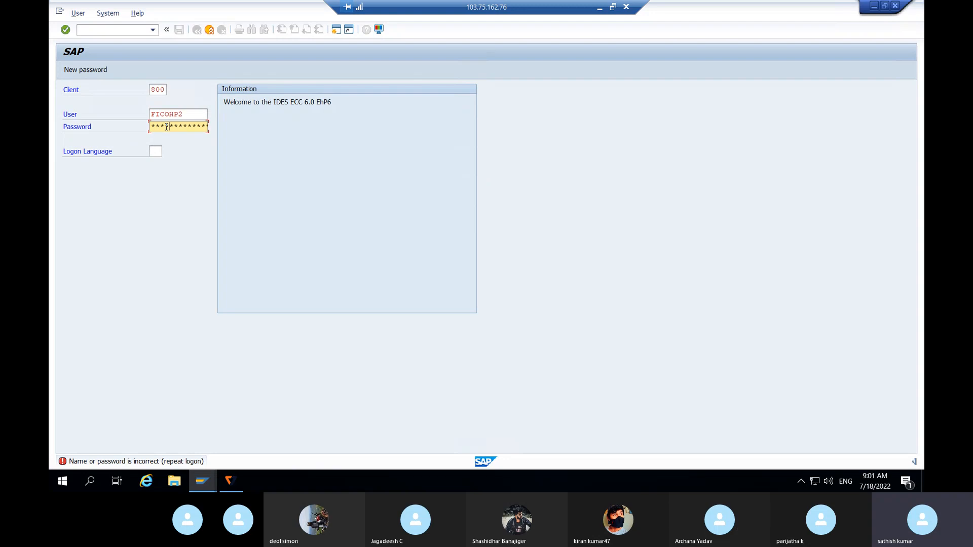
pyautogui.write('*')
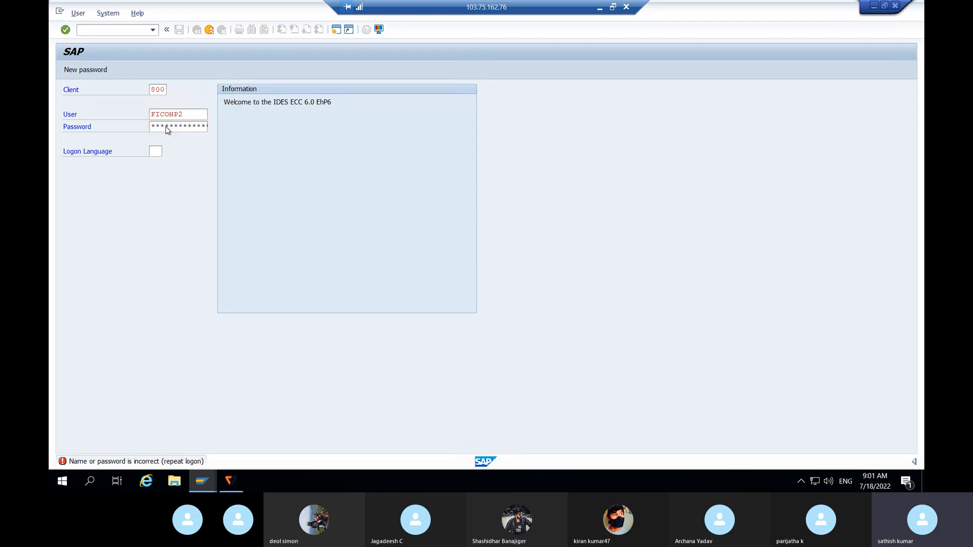
pyautogui.press('Return')
pyautogui.click(363, 326)
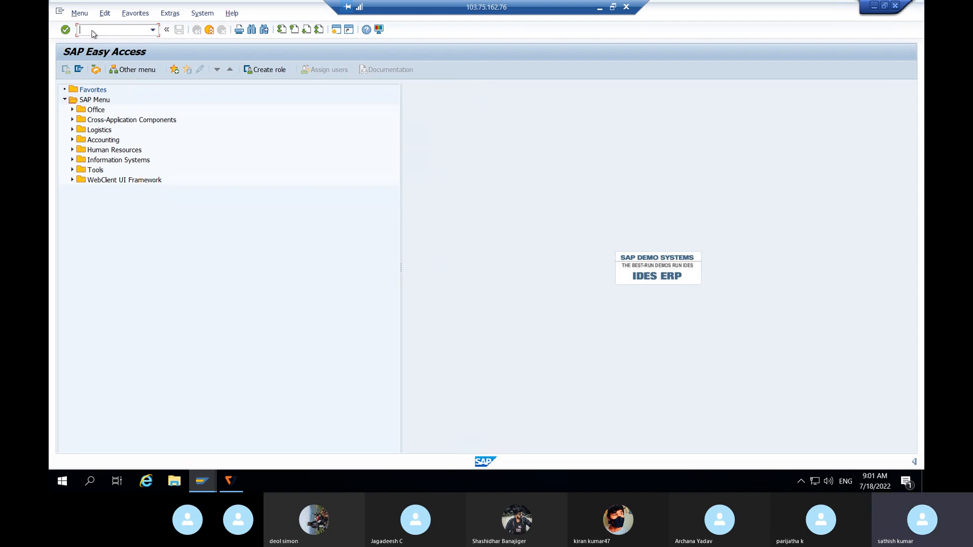
# - Open the central G/L account transaction FS00 and set its hierarchy display to show accounts in the navigation tree
pyautogui.write('/NFS00')
pyautogui.press('Return')
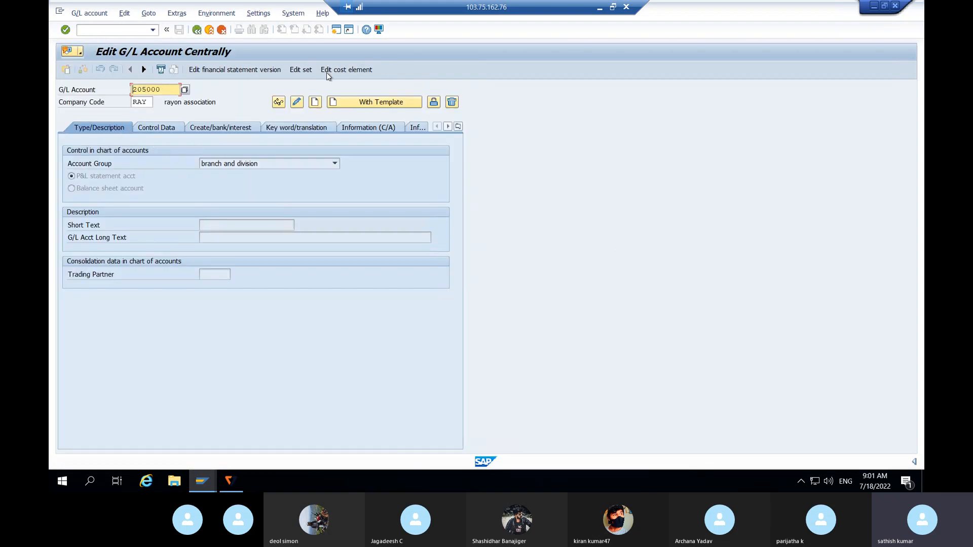
pyautogui.click(293, 13)
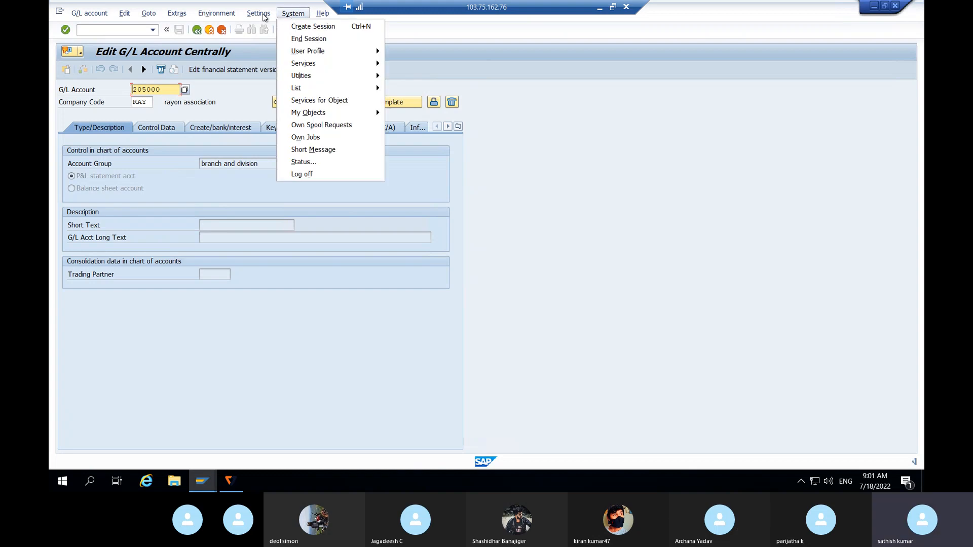
pyautogui.moveTo(263, 17)
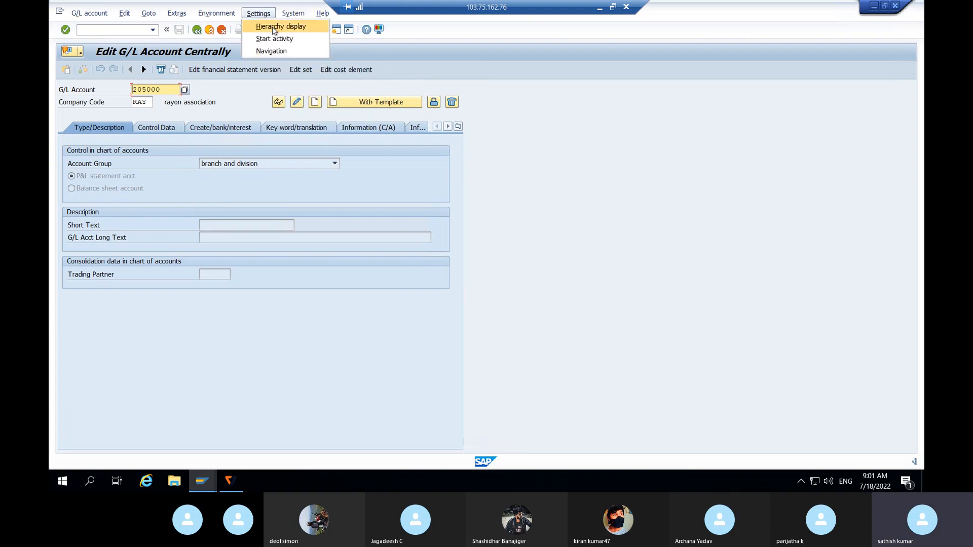
pyautogui.click(273, 29)
pyautogui.click(398, 157)
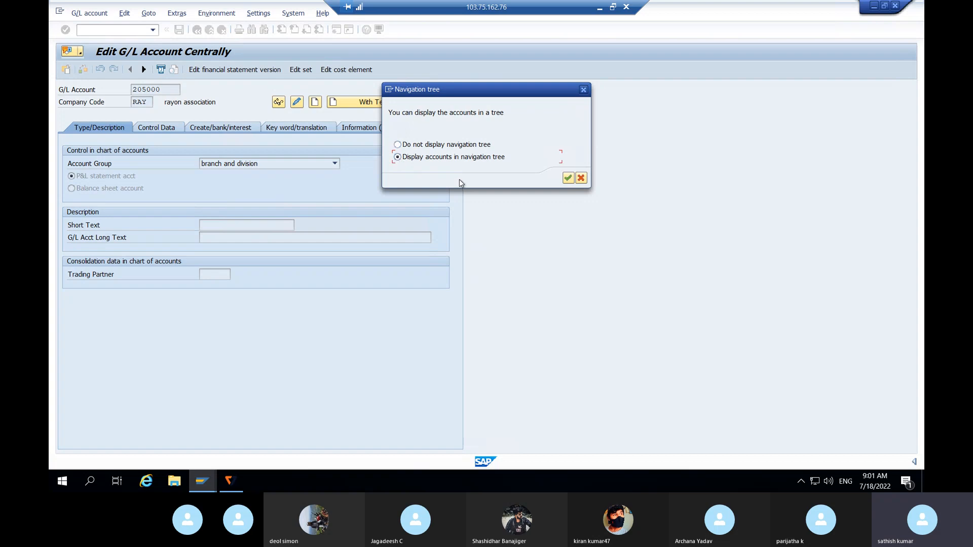
pyautogui.click(568, 178)
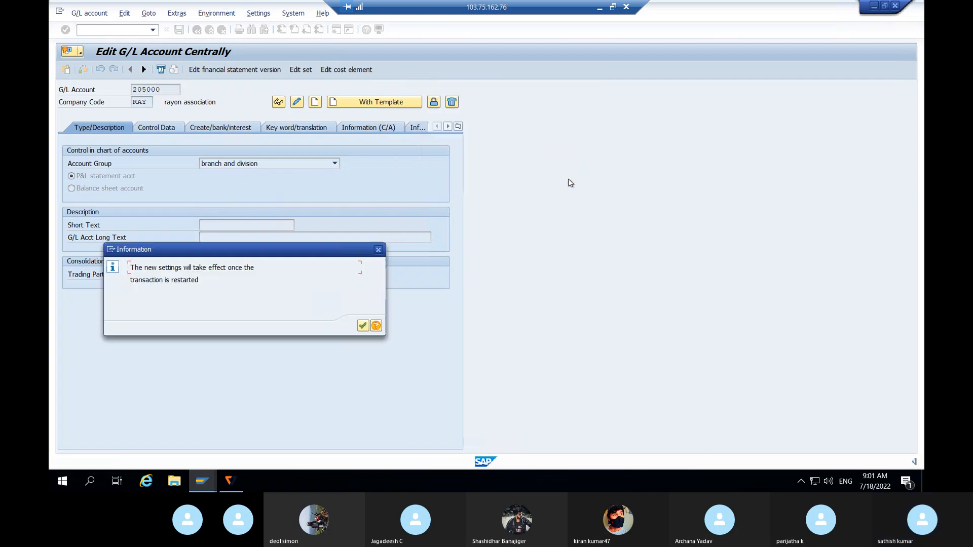
pyautogui.click(363, 326)
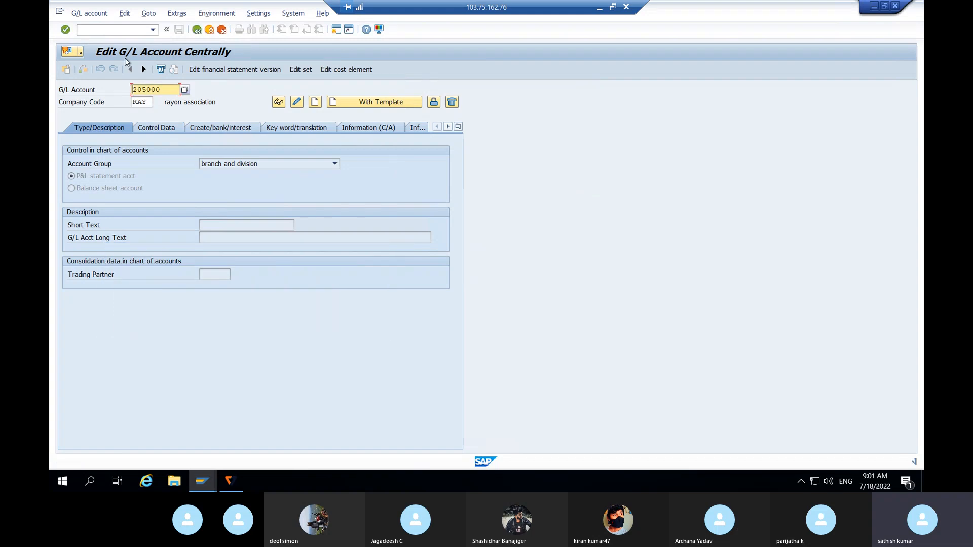
# - Leave the G/L account transaction by ending the session with /NEX and start the EH6 connection again
pyautogui.click(92, 30)
pyautogui.write('/NEX')
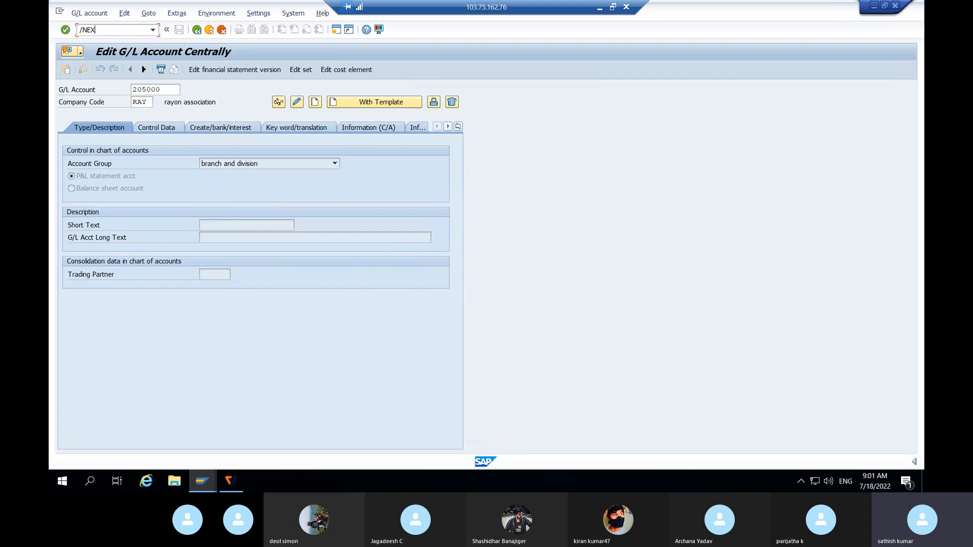
pyautogui.press('Return')
pyautogui.doubleClick(221, 125)
# - Log on to client 800 with the user name and account password, re-entering the password where needed and dismissing the logon information message
pyautogui.write('ficohp2')
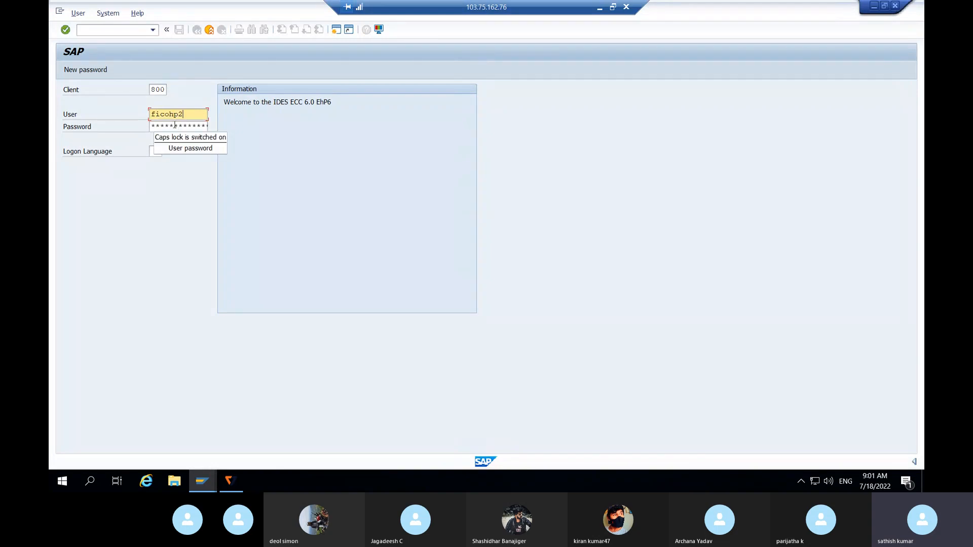
pyautogui.press('Tab')
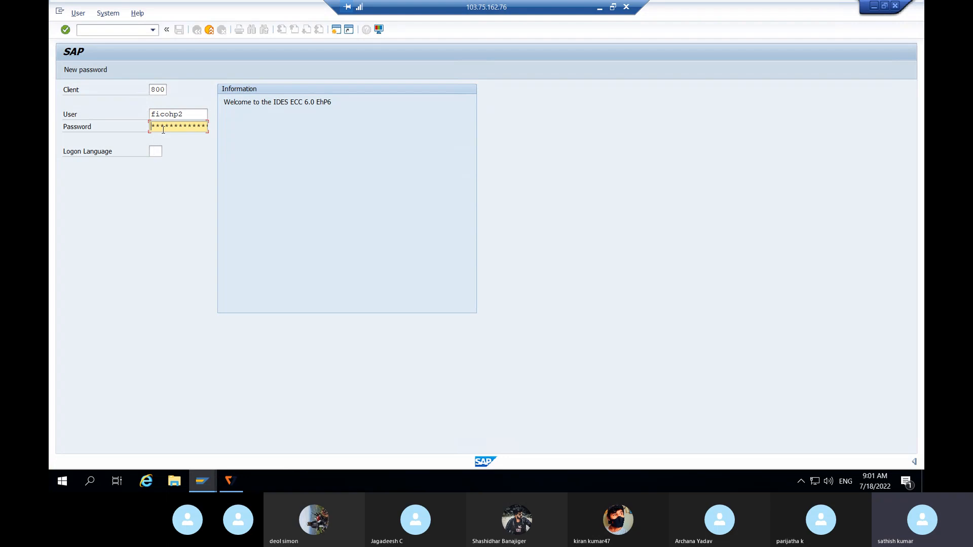
pyautogui.write('*********')
pyautogui.press('Return')
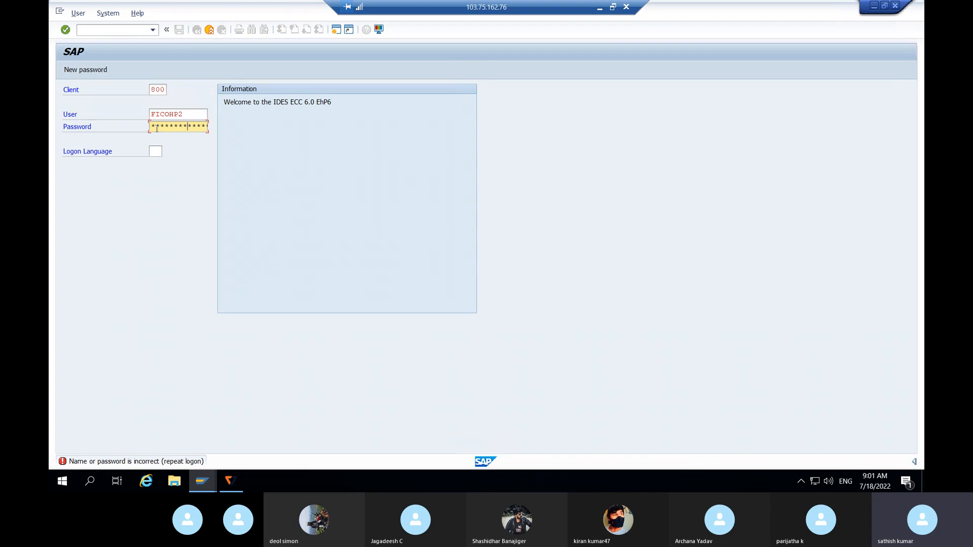
pyautogui.press('Return')
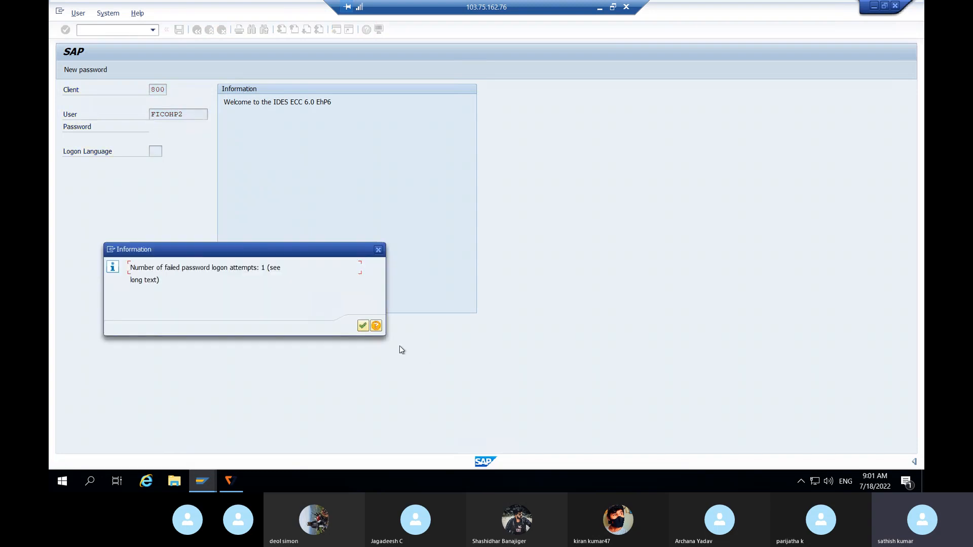
pyautogui.click(367, 328)
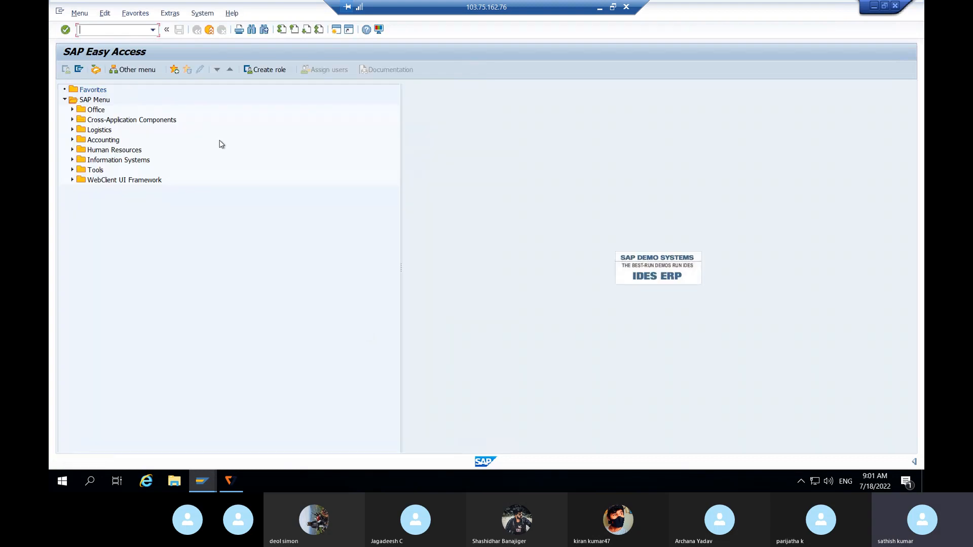
# - Open the central G/L account transaction FS00
pyautogui.write('/nfs00')
pyautogui.press('Return')
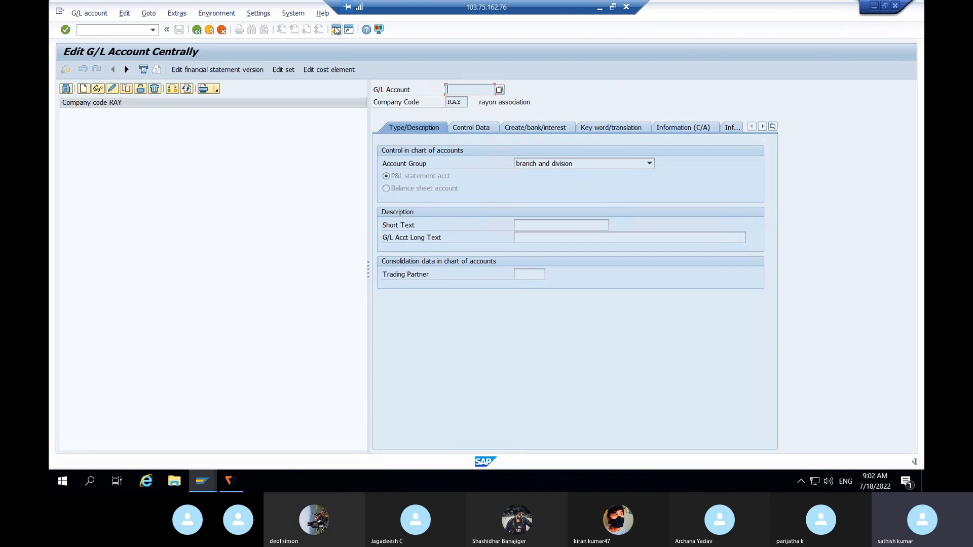
# - Open the G/L account groups with OBD4 in a new session and position the list at chart of accounts RAY
pyautogui.press('F3')
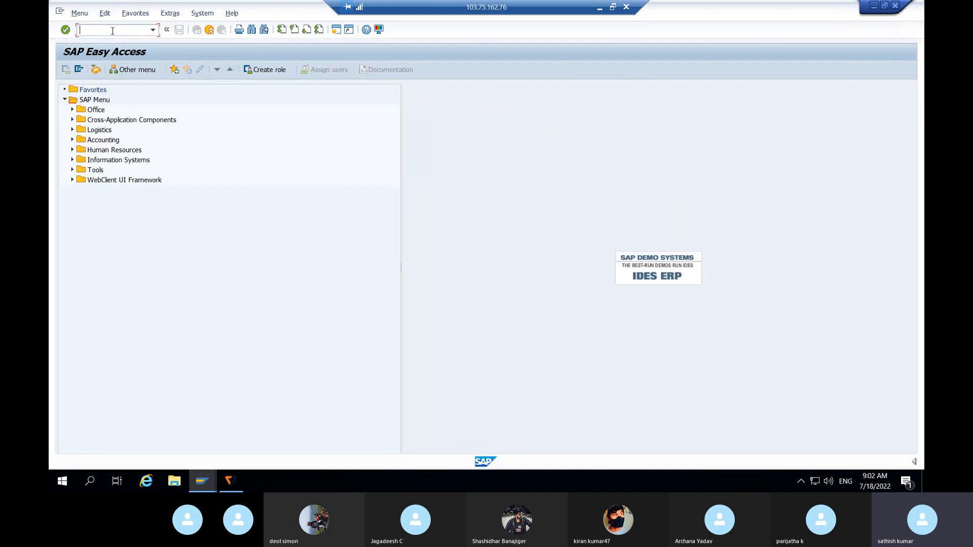
pyautogui.write('/nobd4')
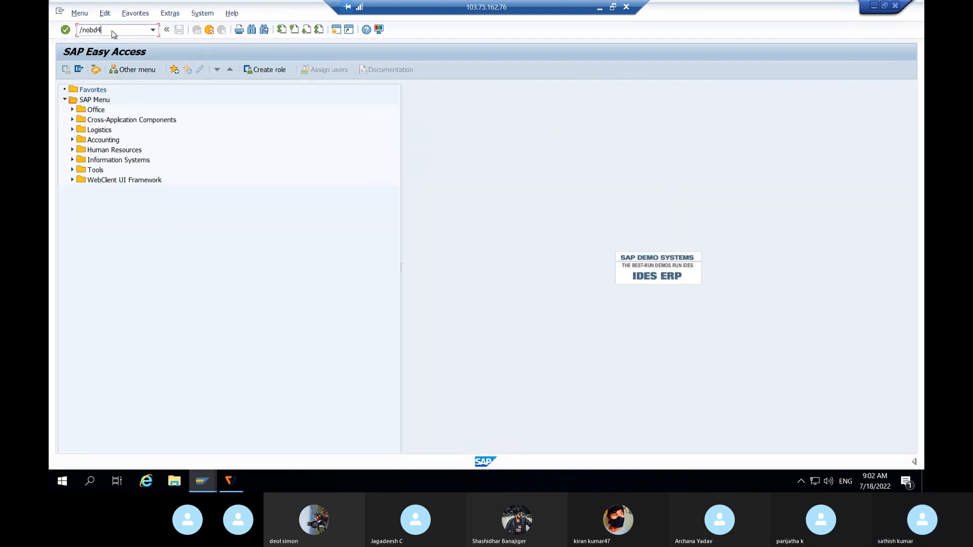
pyautogui.press('Return')
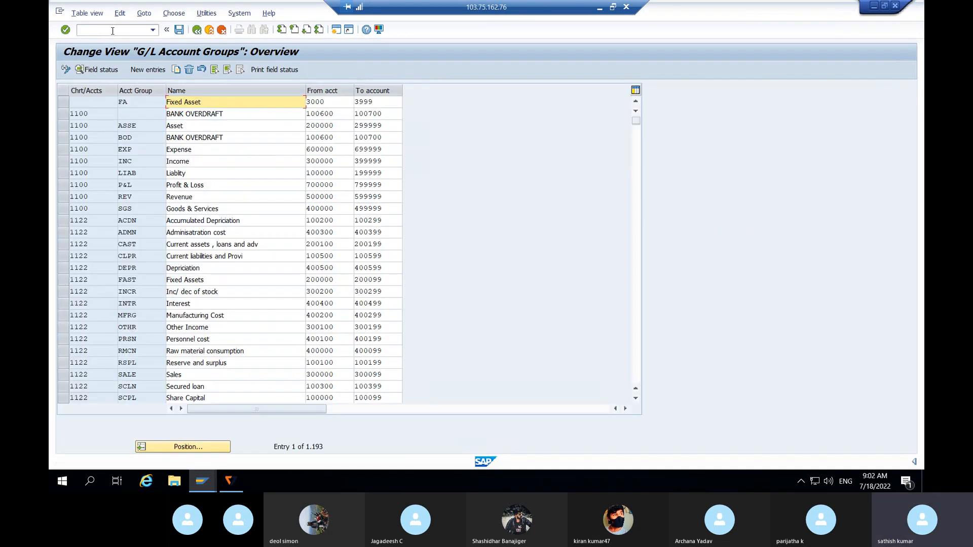
pyautogui.click(192, 447)
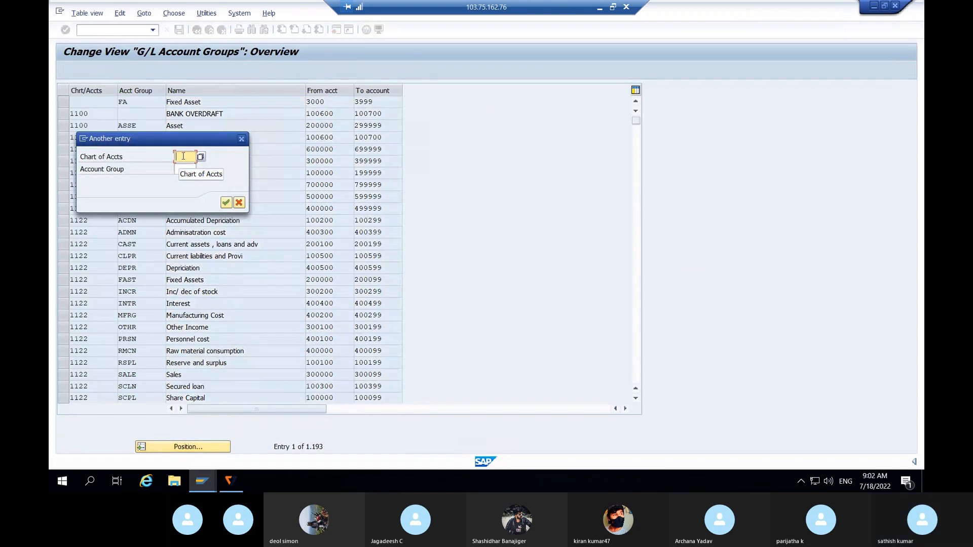
pyautogui.write('ray')
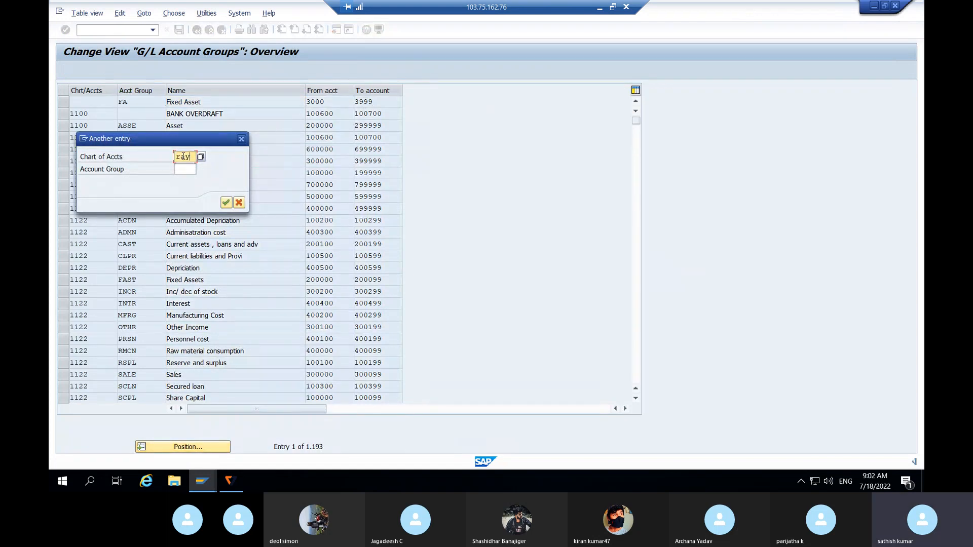
pyautogui.click(226, 203)
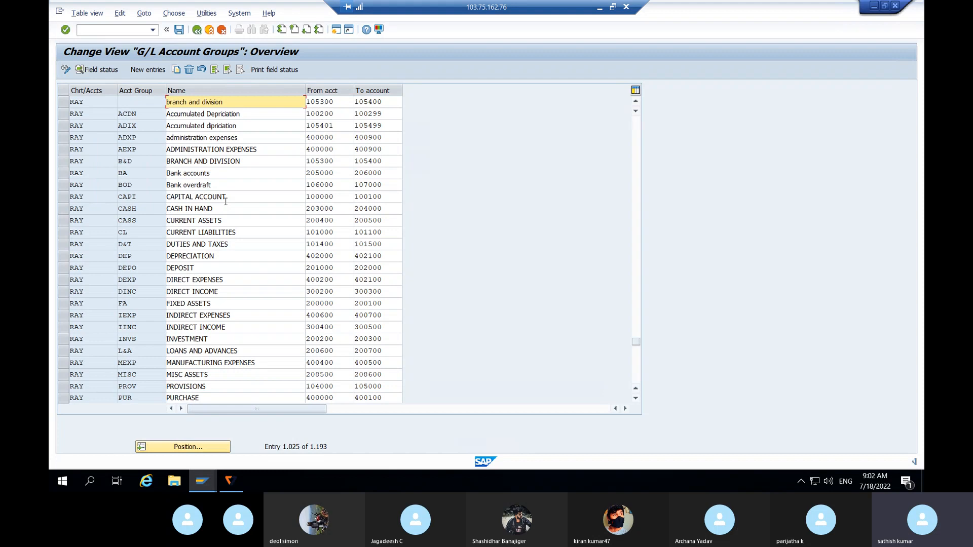
# - Check the starting account number of the Bank accounts group BA and close the account groups session
pyautogui.click(59, 175)
pyautogui.moveTo(334, 173); pyautogui.dragTo(285, 176)
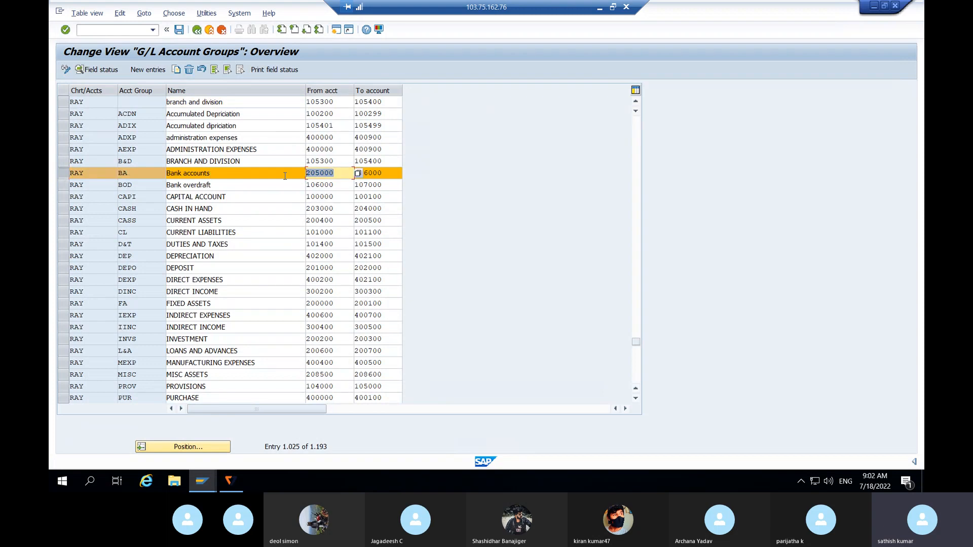
pyautogui.click(894, 7)
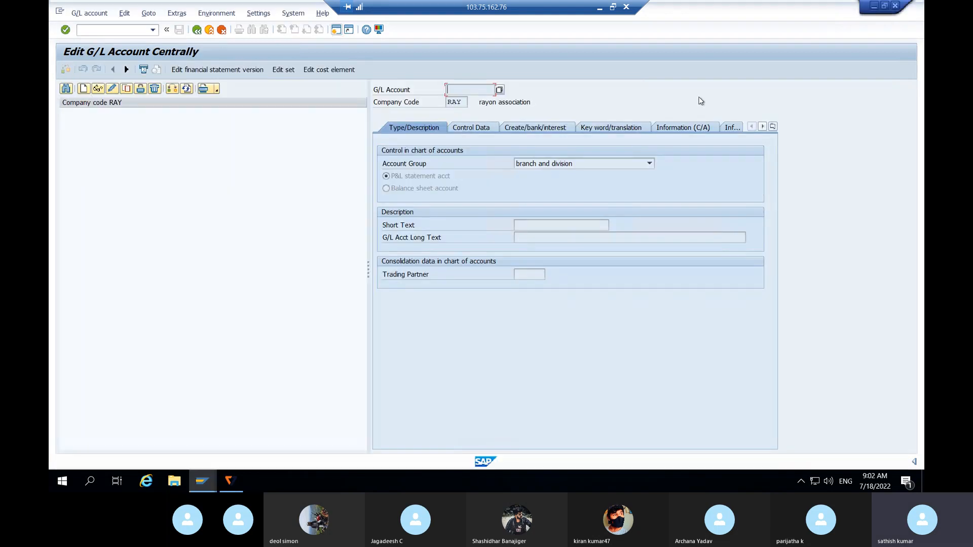
# - Leave the remote desktop session and its connection window and return to the Skype call
pyautogui.click(601, 8)
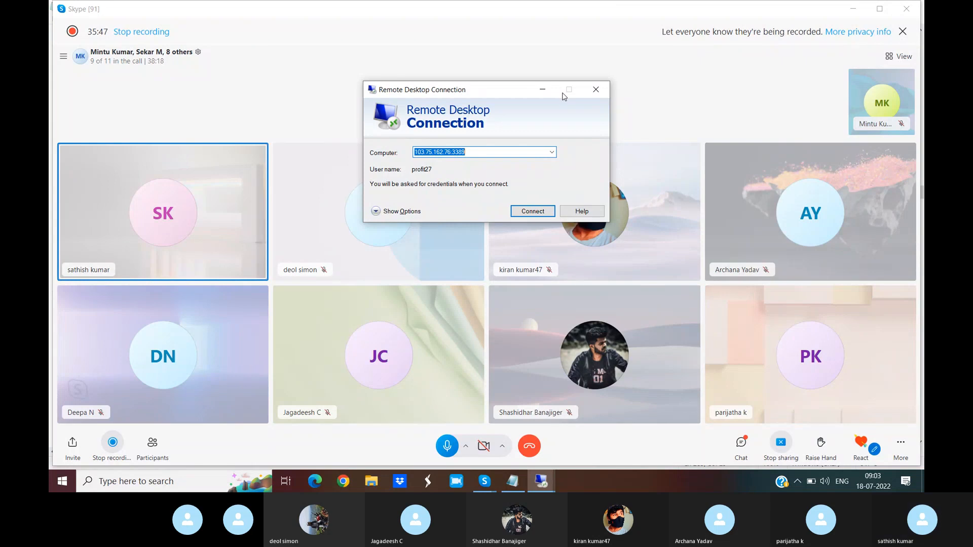
pyautogui.click(543, 90)
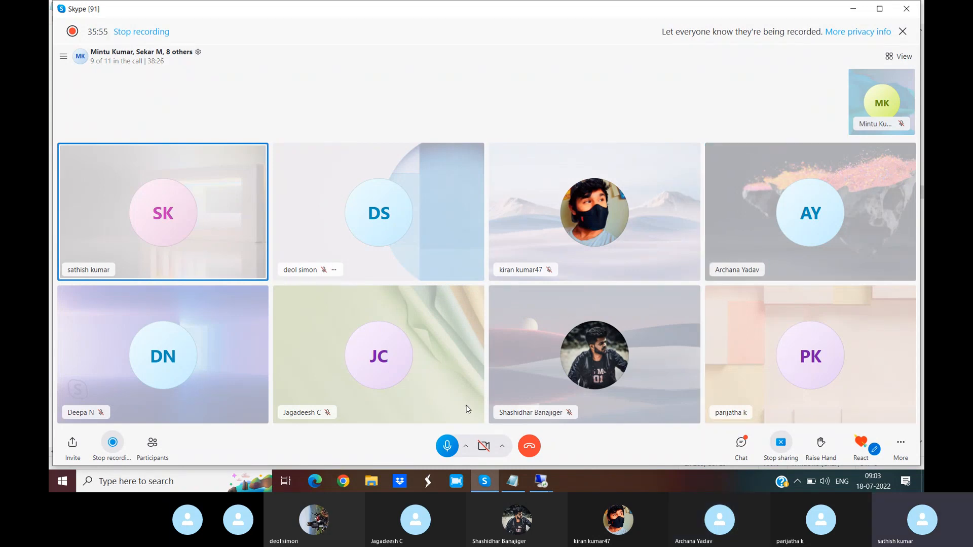
pyautogui.moveTo(541, 481)
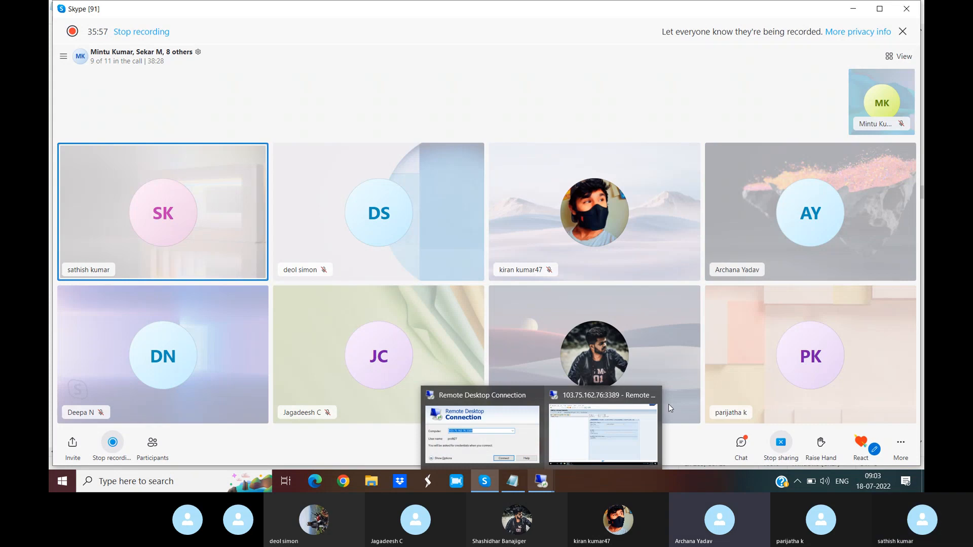
pyautogui.click(653, 396)
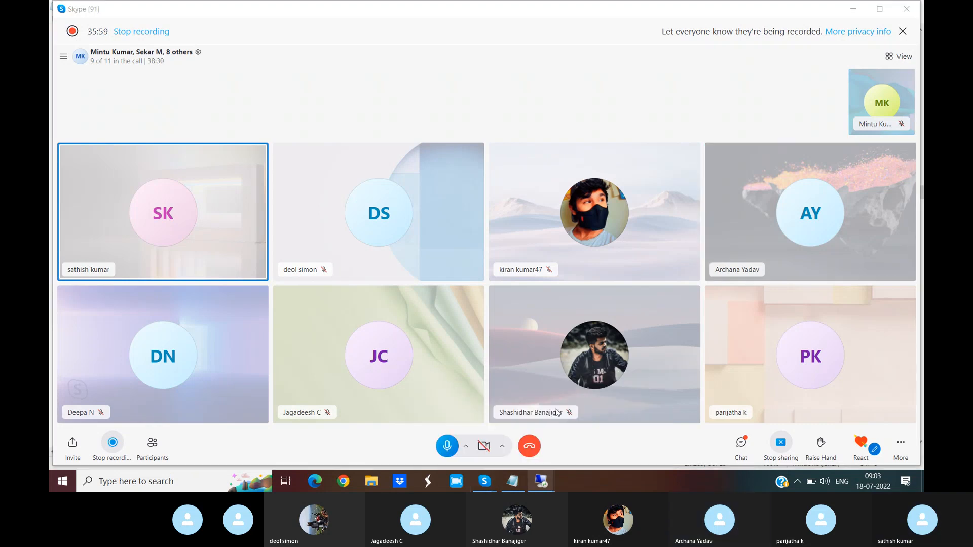
pyautogui.click(524, 256)
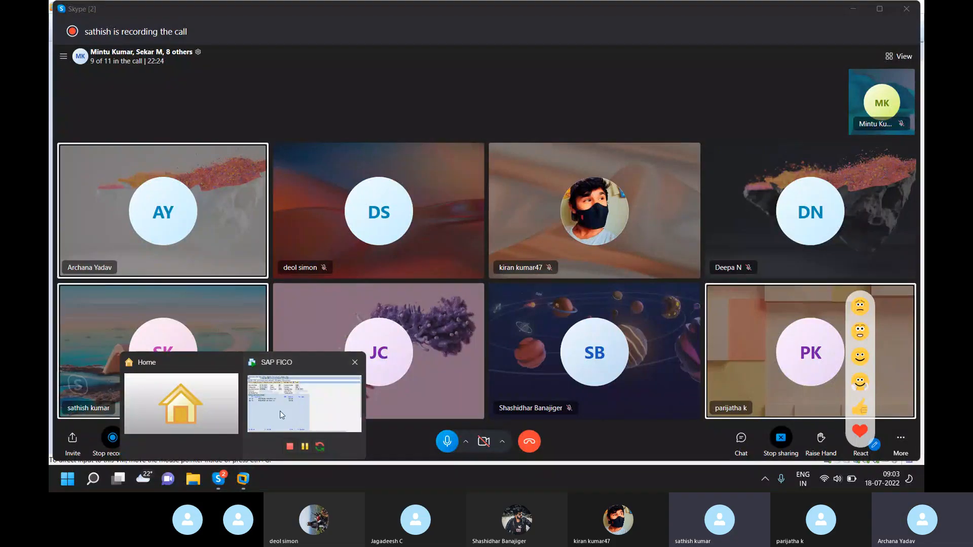
# - Switch to the SAP FICO virtual machine in VMware Workstation and examine the G/L document's line items and status message for company code RAGH
pyautogui.click(266, 441)
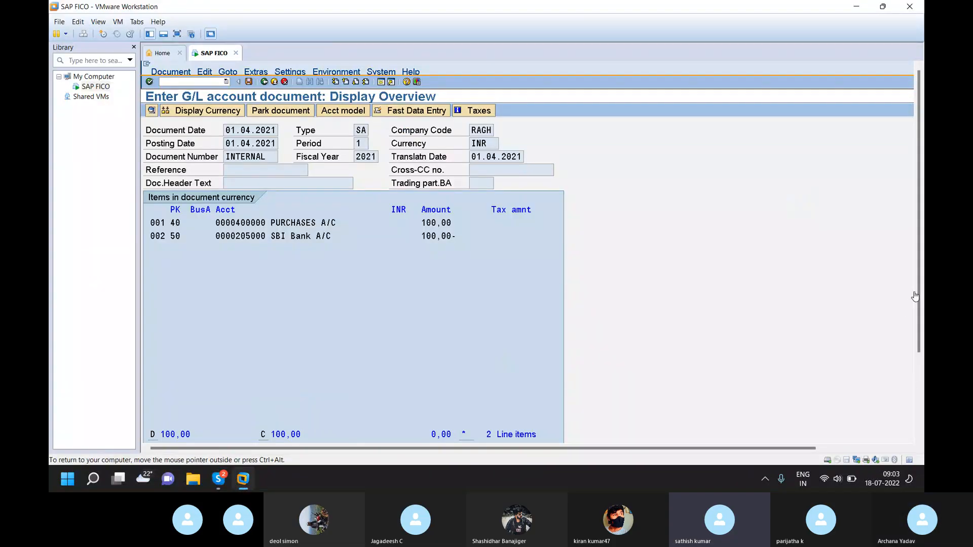
pyautogui.moveTo(918, 297); pyautogui.dragTo(922, 384)
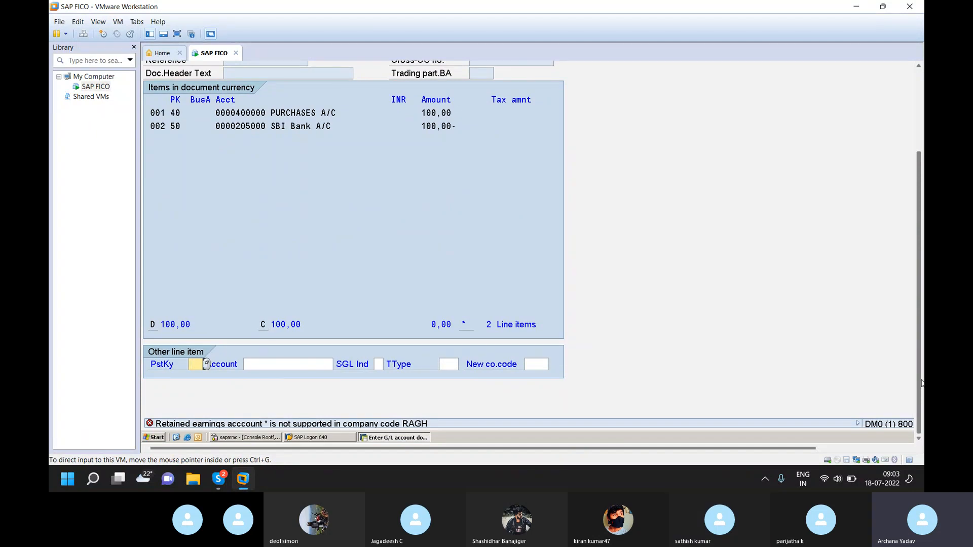
pyautogui.moveTo(921, 383); pyautogui.dragTo(921, 411)
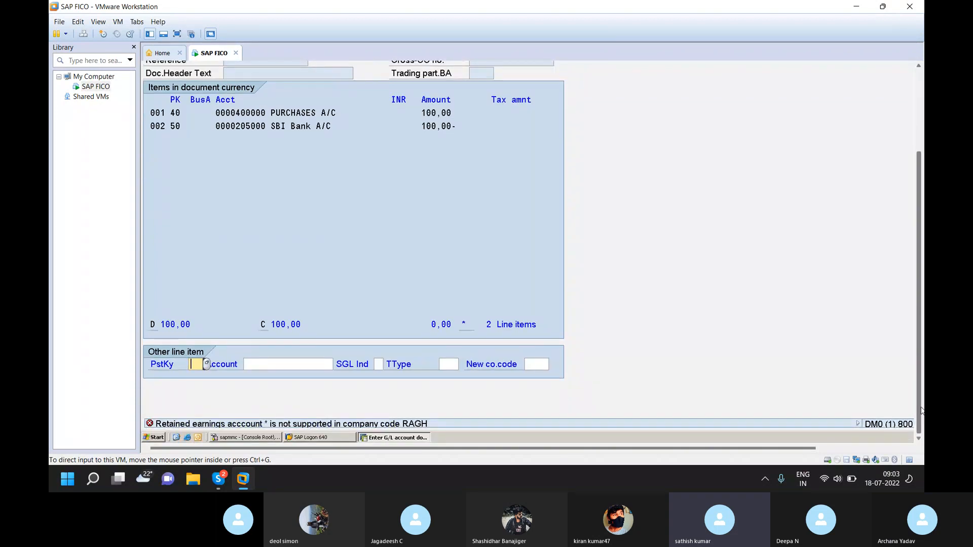
pyautogui.scroll(5, 782, 223)
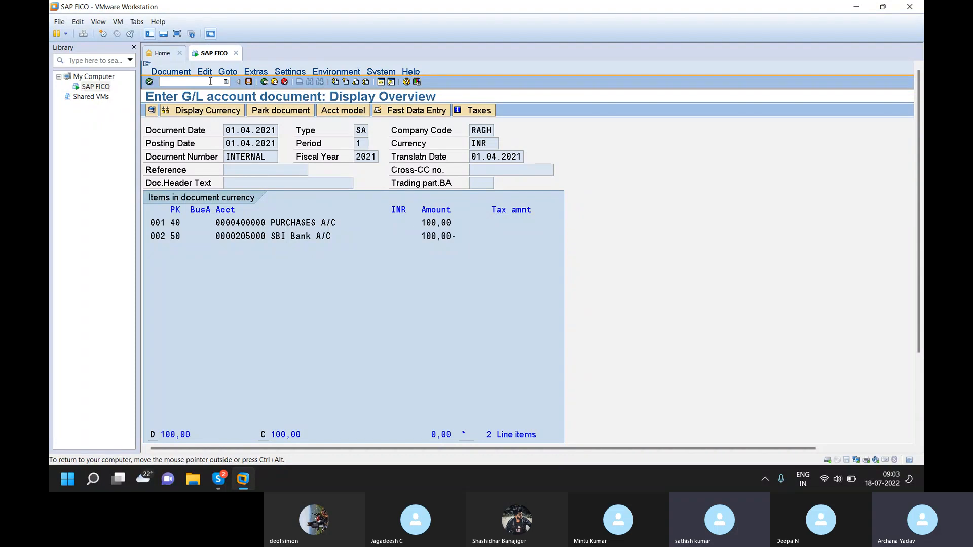
# - In a new session, open the automatic posting accounts for balance carried forward (BIL) in chart of accounts RAGH
pyautogui.click(247, 80)
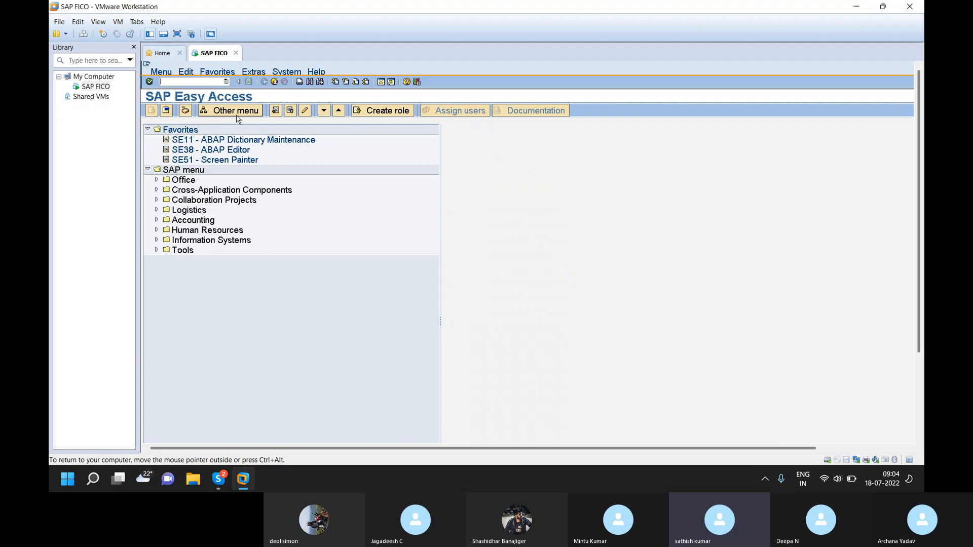
pyautogui.write('/ndb53')
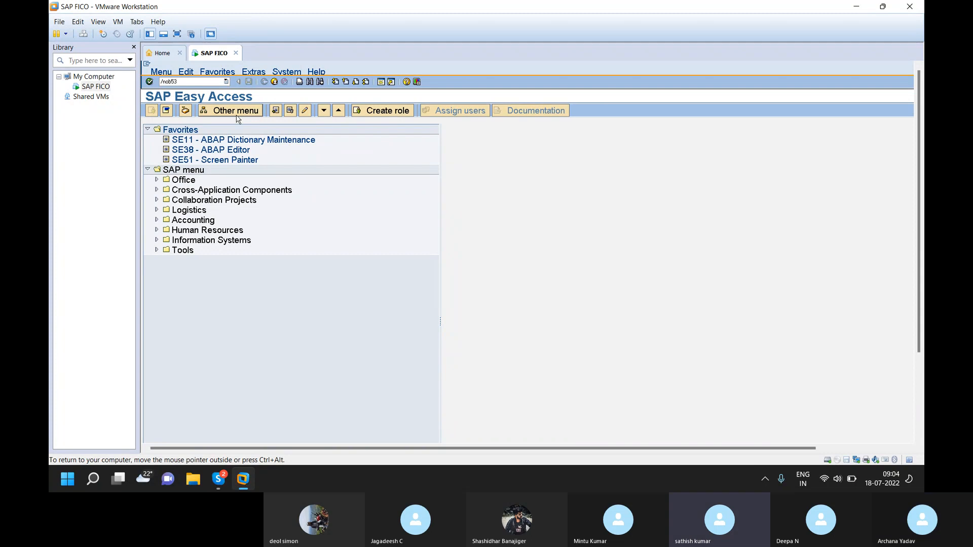
pyautogui.press('Return')
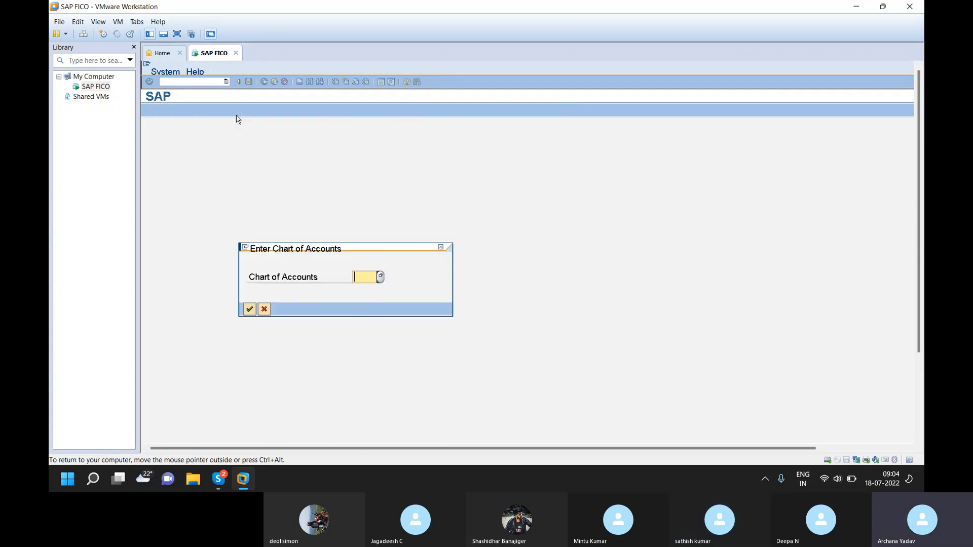
pyautogui.write('ragh')
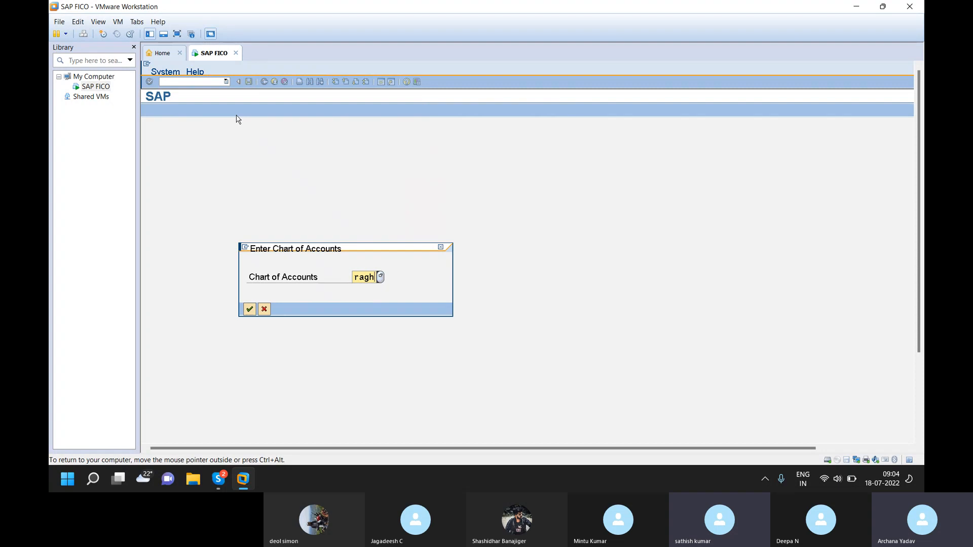
pyautogui.press('Return')
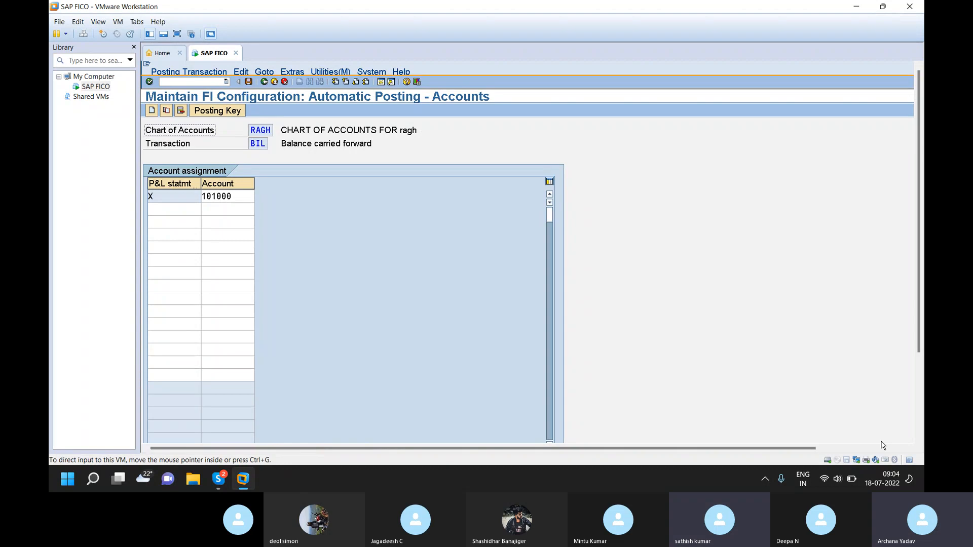
pyautogui.moveTo(918, 314)
pyautogui.mouseDown()
pyautogui.moveTo(923, 396)
pyautogui.moveTo(915, 318)
pyautogui.mouseUp()
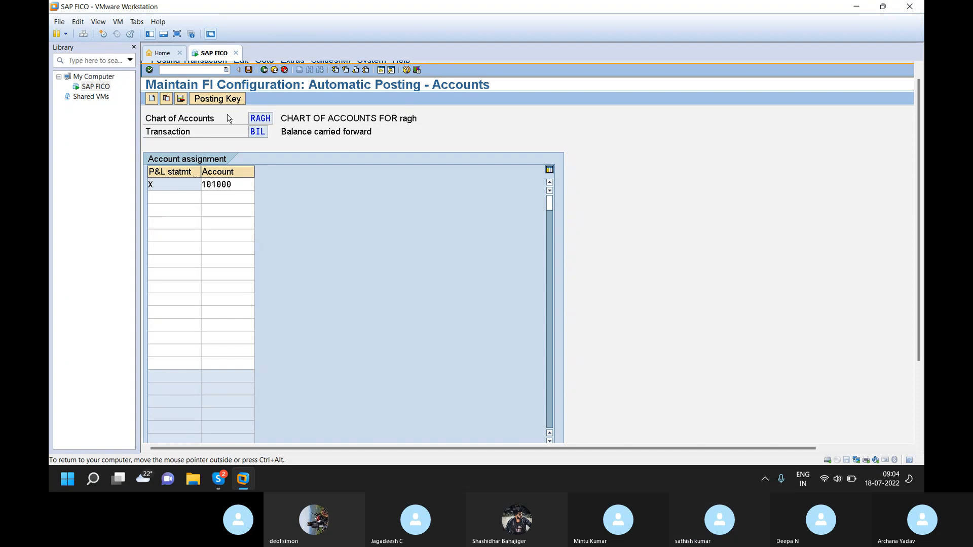
# - Open the G/L account groups overview with transaction OBD4
pyautogui.click(192, 70)
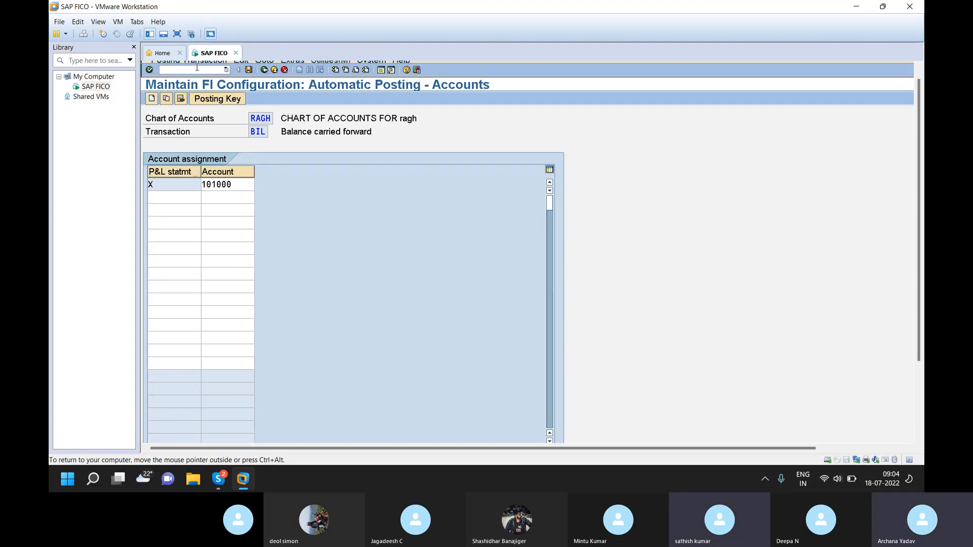
pyautogui.write('/')
pyautogui.write('n')
pyautogui.write('ob')
pyautogui.write('bo')
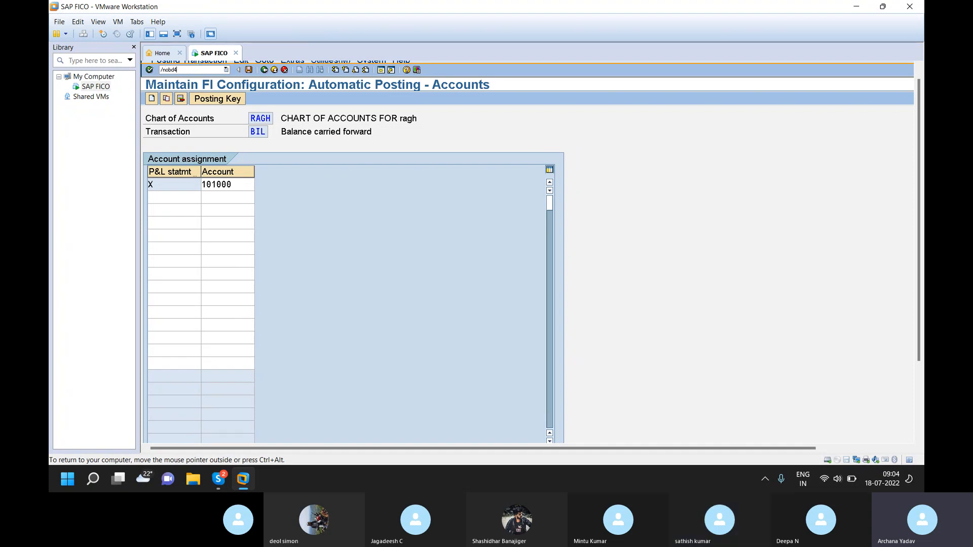
pyautogui.press('Return')
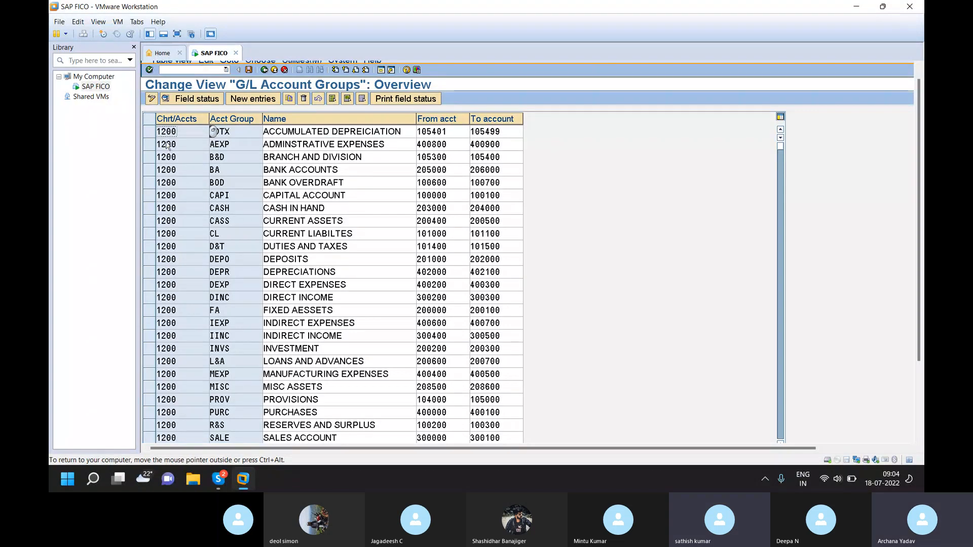
# - Position the G/L account groups list at chart of accounts RAGH
pyautogui.moveTo(920, 276); pyautogui.dragTo(921, 363)
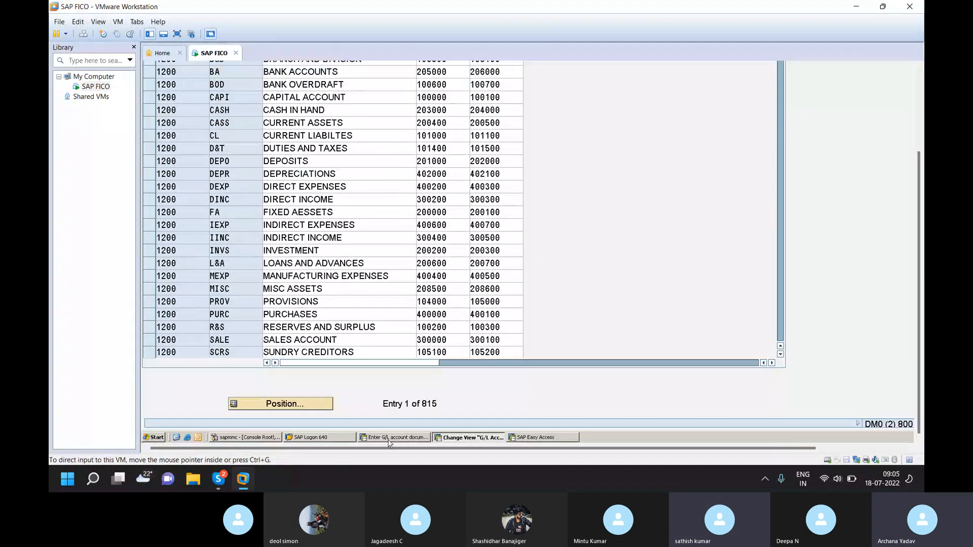
pyautogui.click(303, 407)
pyautogui.write('ragh')
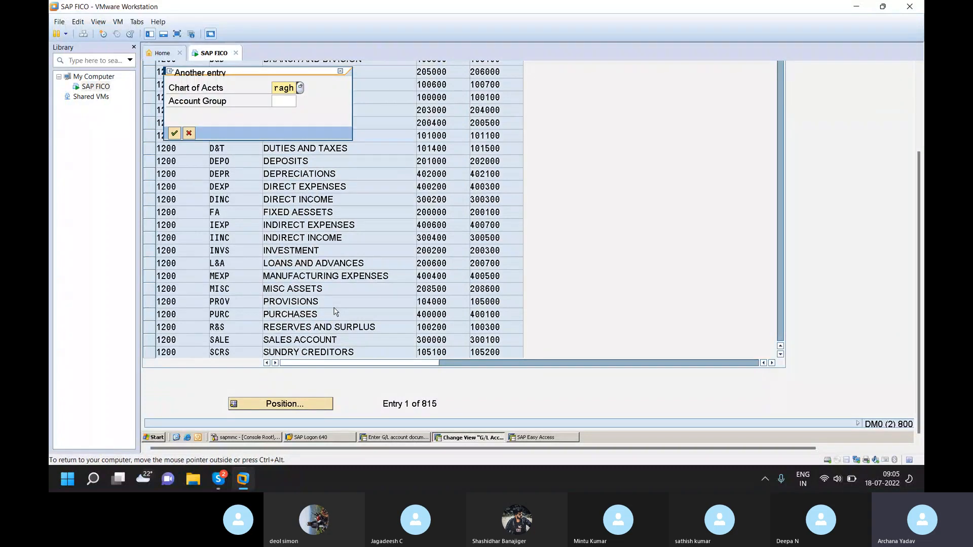
pyautogui.press('Return')
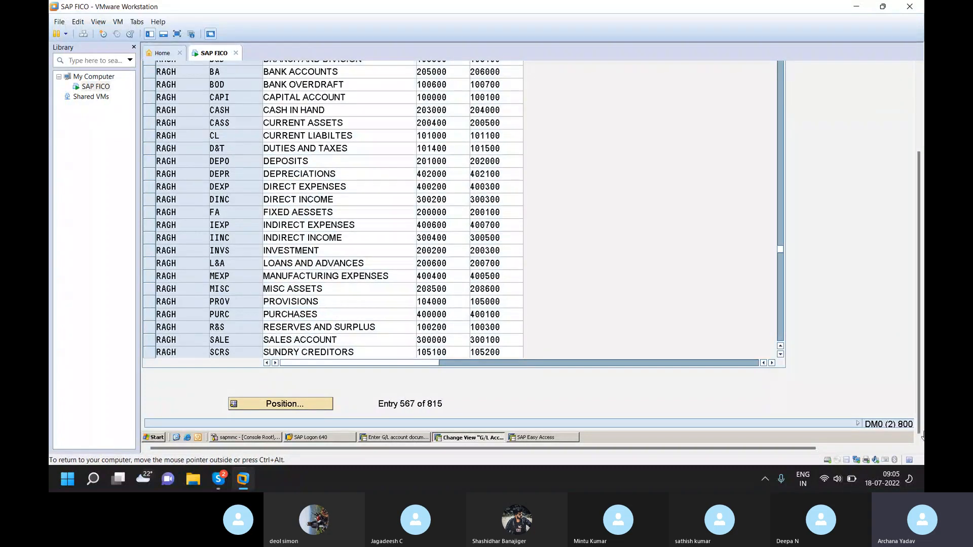
# - Select the current liabilities group (CL) in chart of accounts RAGH's G/L account groups list
pyautogui.moveTo(918, 282); pyautogui.dragTo(917, 203)
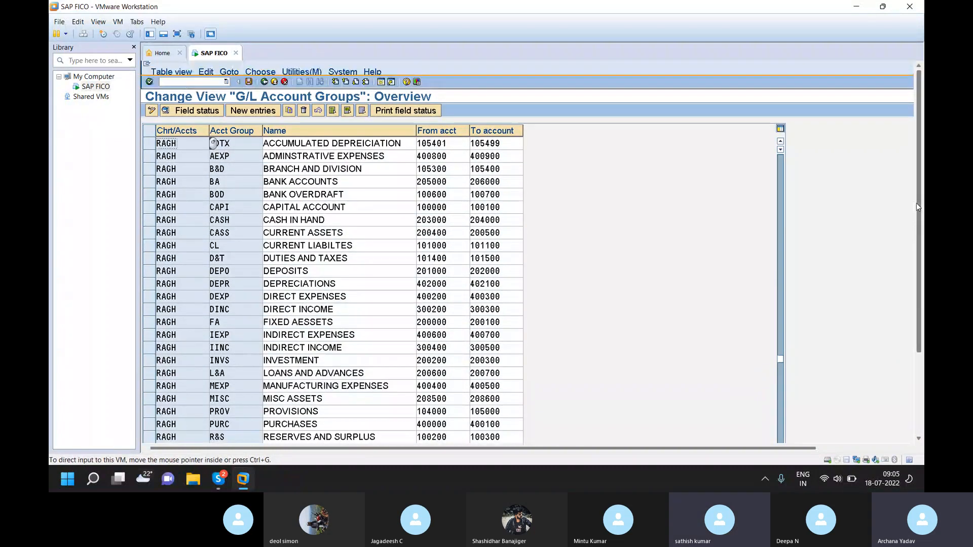
pyautogui.click(149, 247)
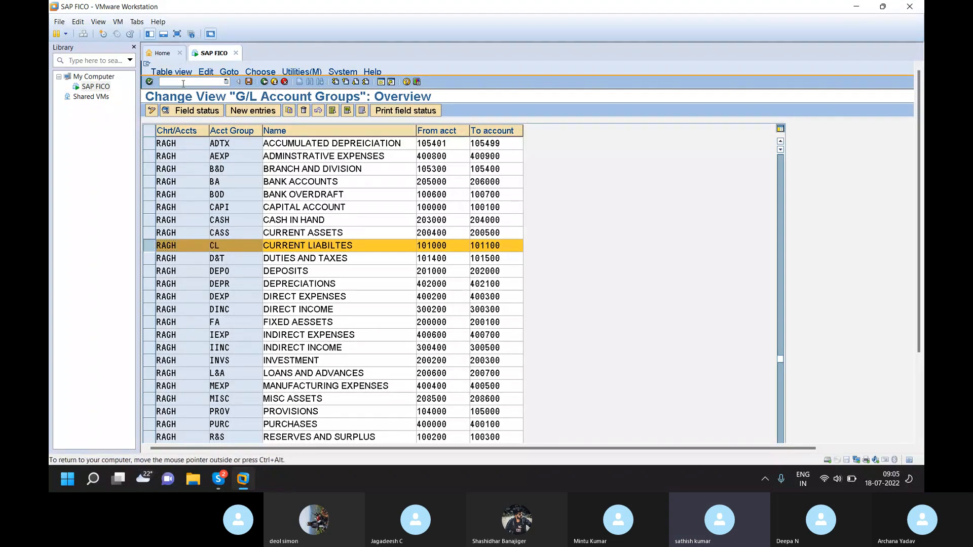
# - Open central G/L account maintenance with transaction FS00 and expand company code RAGH's BANK ACCOUNTS and PURCHASES groups
pyautogui.write('/n')
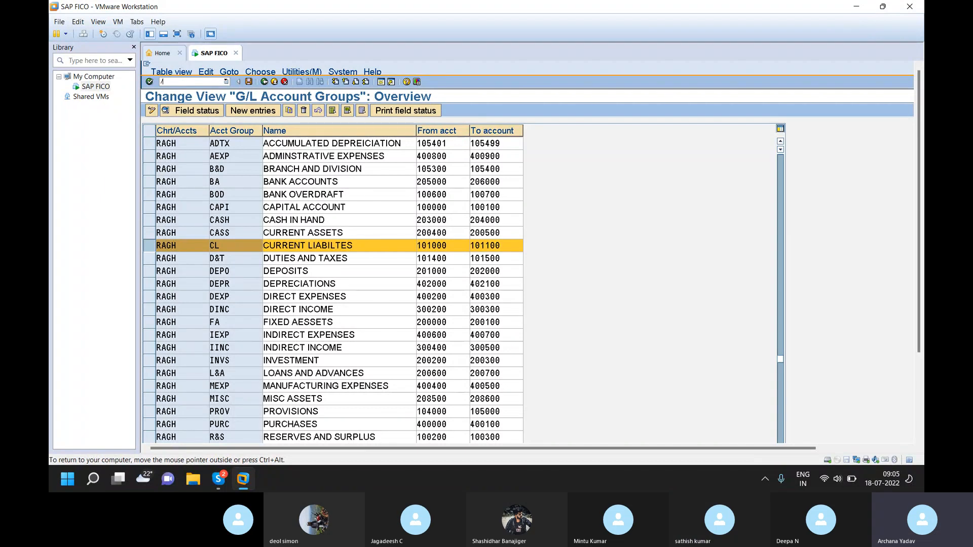
pyautogui.write('fs00')
pyautogui.press('Return')
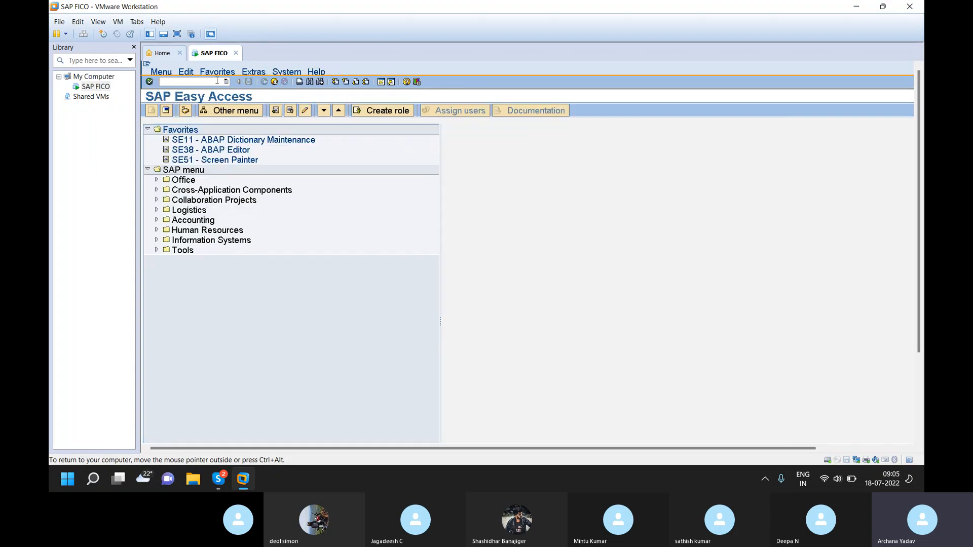
pyautogui.write('/nfs00')
pyautogui.press('Return')
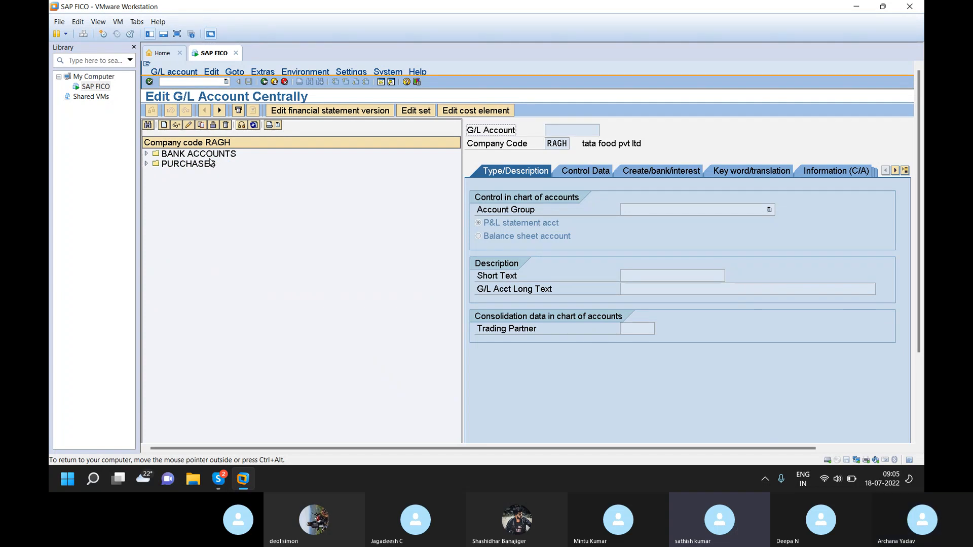
pyautogui.click(146, 155)
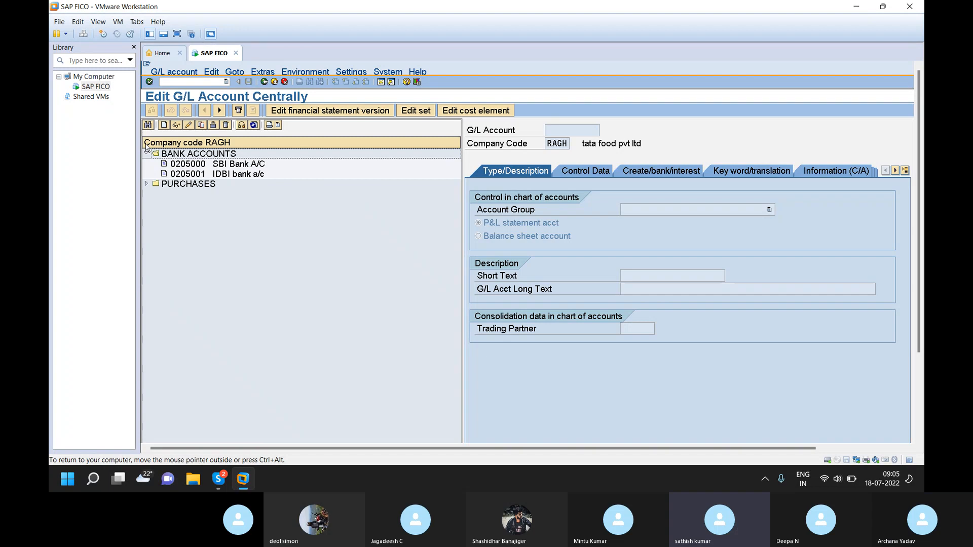
pyautogui.click(146, 184)
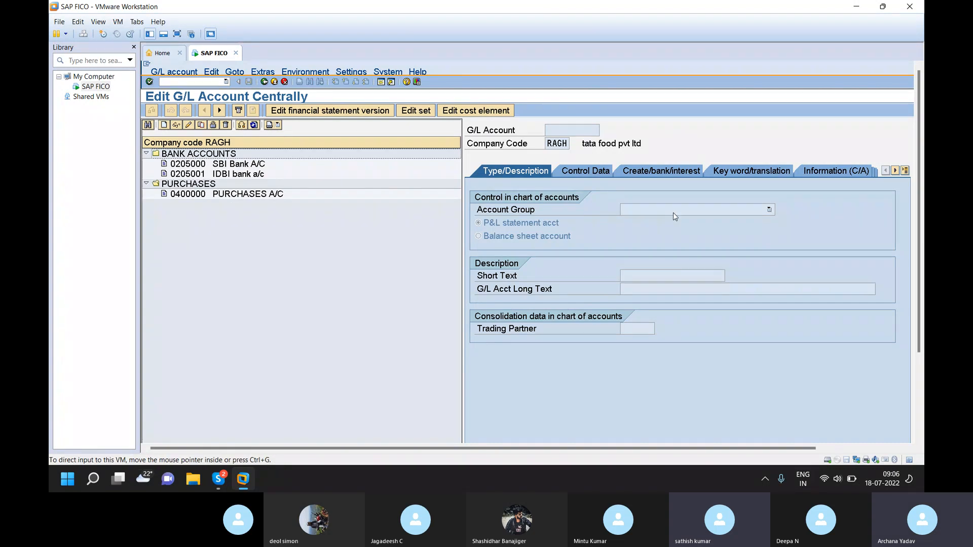
# - Switch to the Skype call and stop sharing the screen
pyautogui.hotkey('alt', 'Tab')
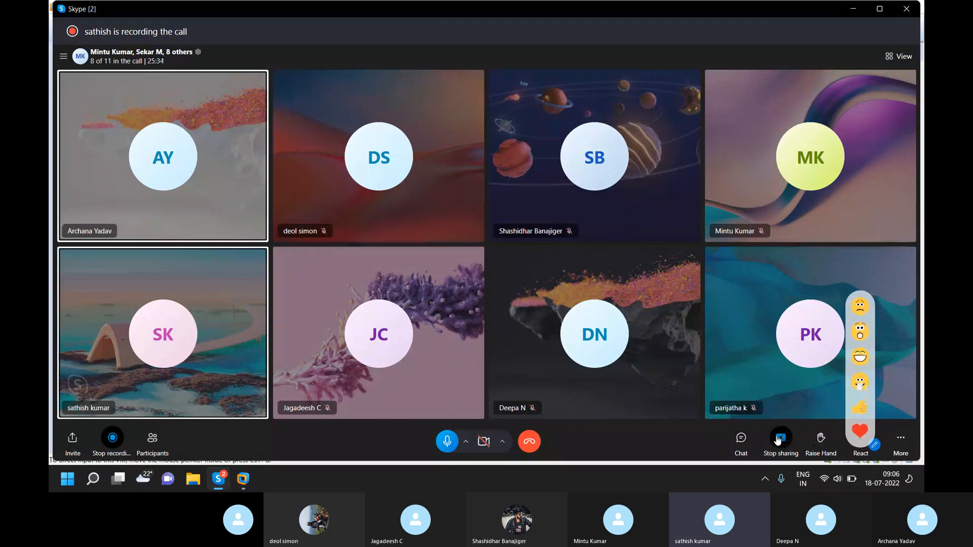
pyautogui.click(780, 439)
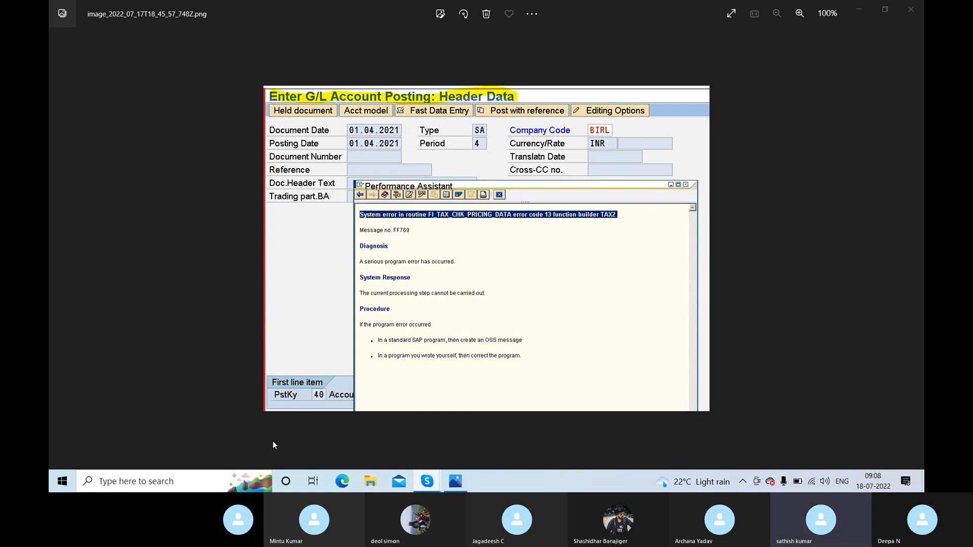
# - Switch to VMware Workstation, resume the suspended SAP FICO virtual machine and dismiss the removable devices hint
pyautogui.press('super+d')
pyautogui.click(70, 416)
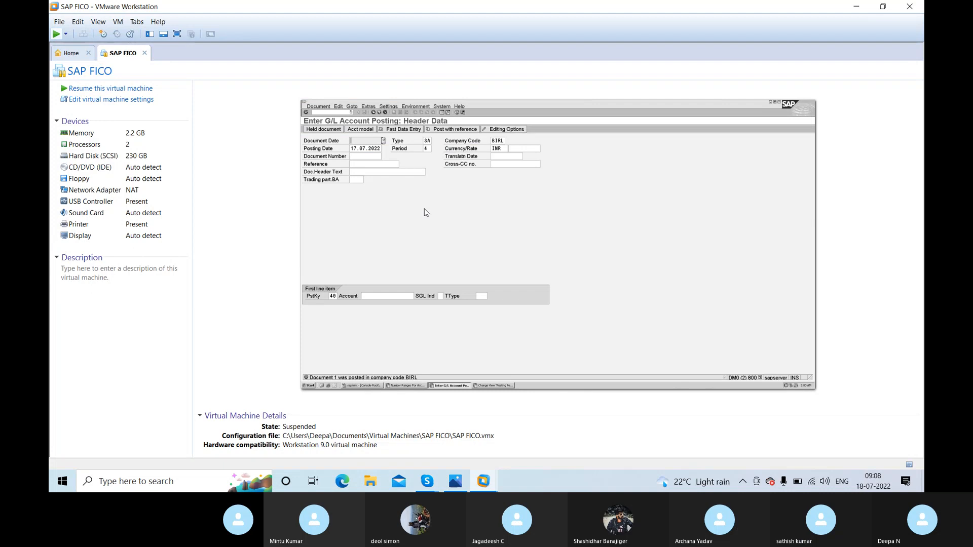
pyautogui.click(426, 212)
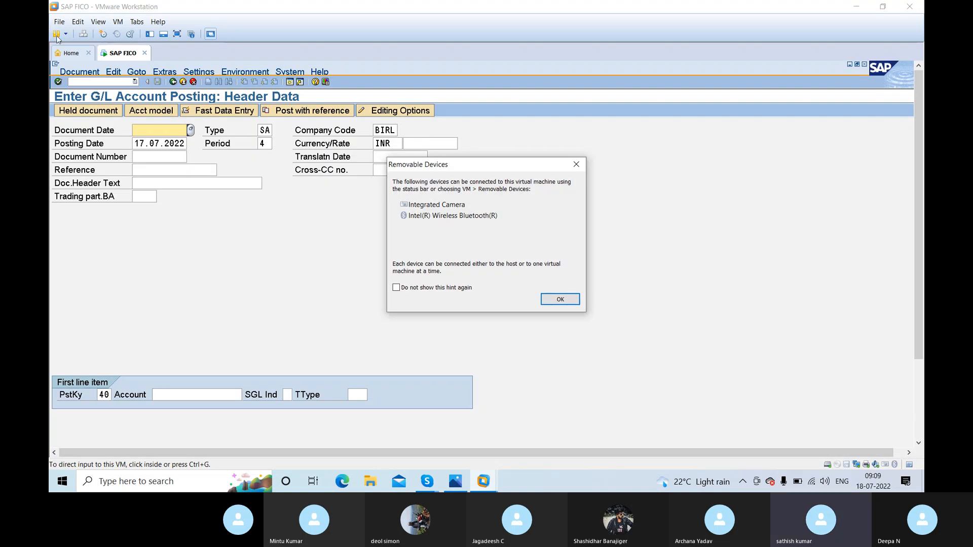
pyautogui.click(560, 299)
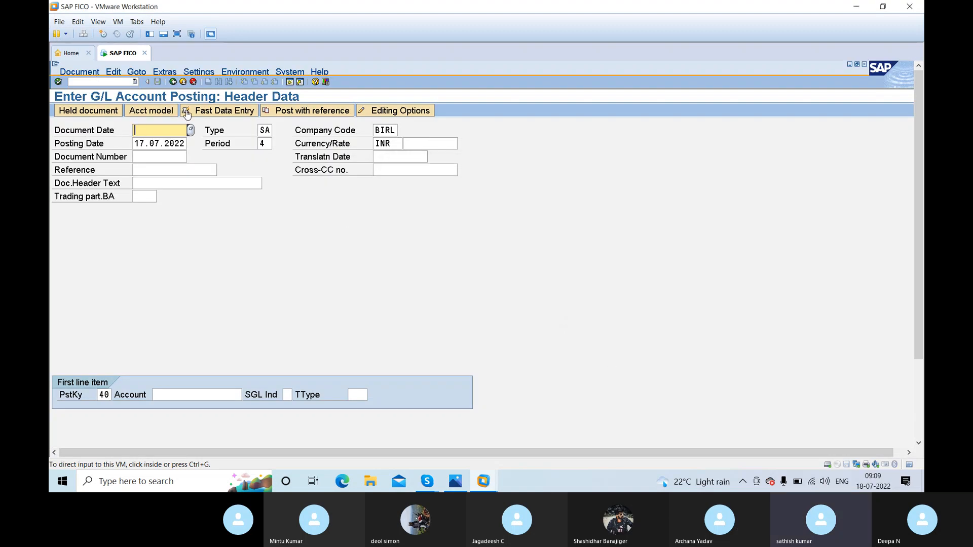
# - Open the Country Global Parameters overview with transaction OY01
pyautogui.click(120, 84)
pyautogui.click(118, 83)
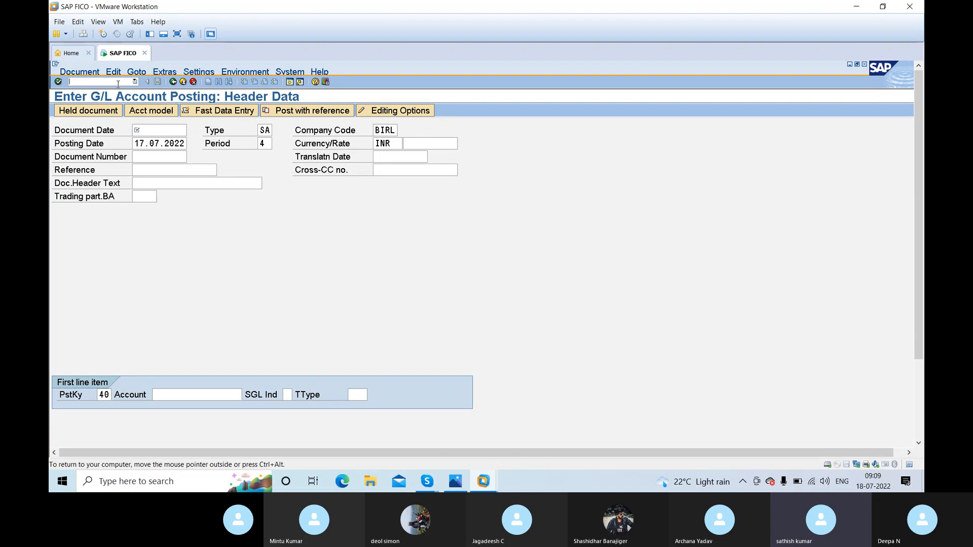
pyautogui.write('/n')
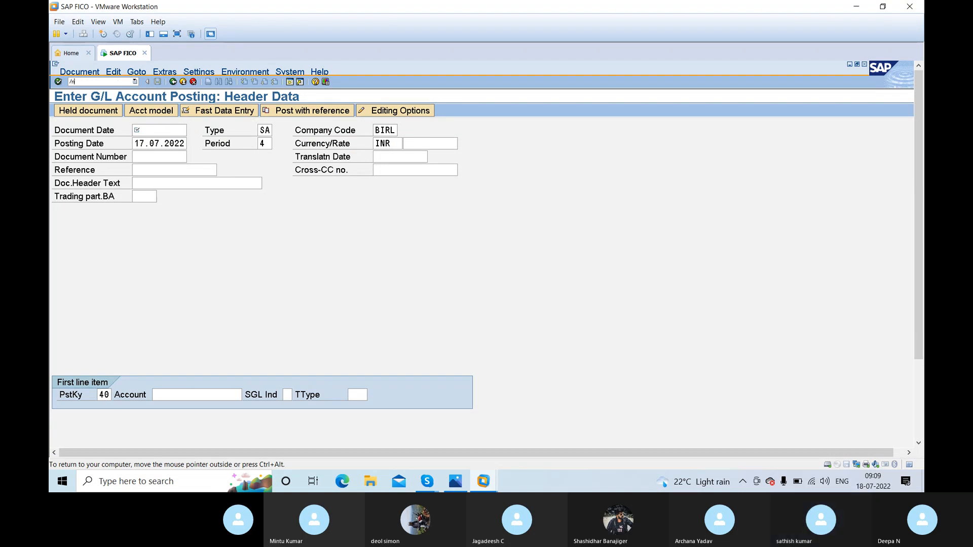
pyautogui.write('oj01')
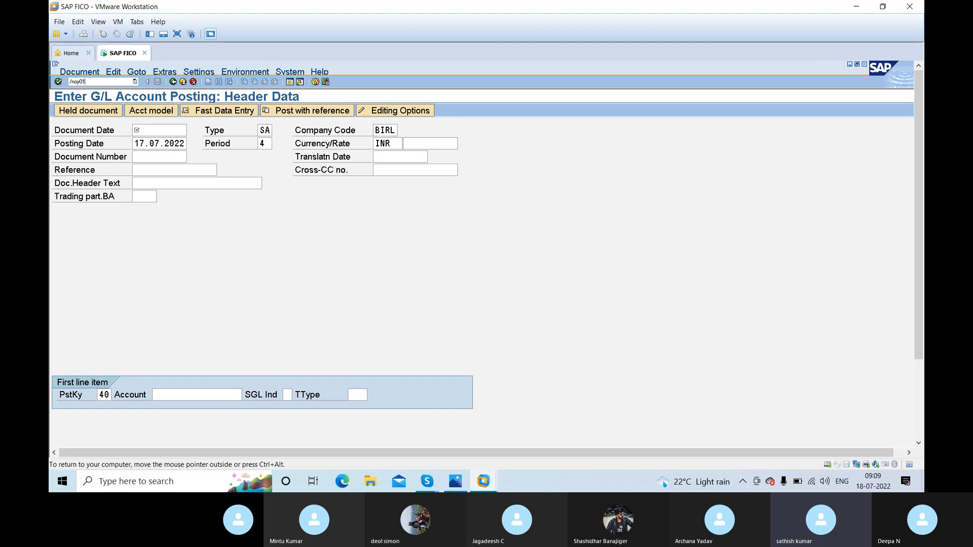
pyautogui.press('Return')
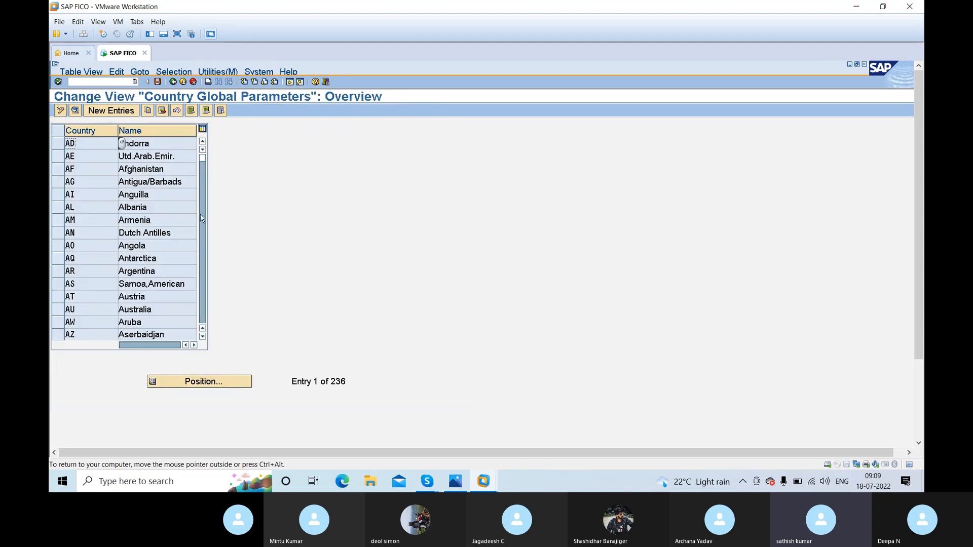
# - Position the country list at IN and open India's details to check the Procedure field under Properties
pyautogui.click(212, 389)
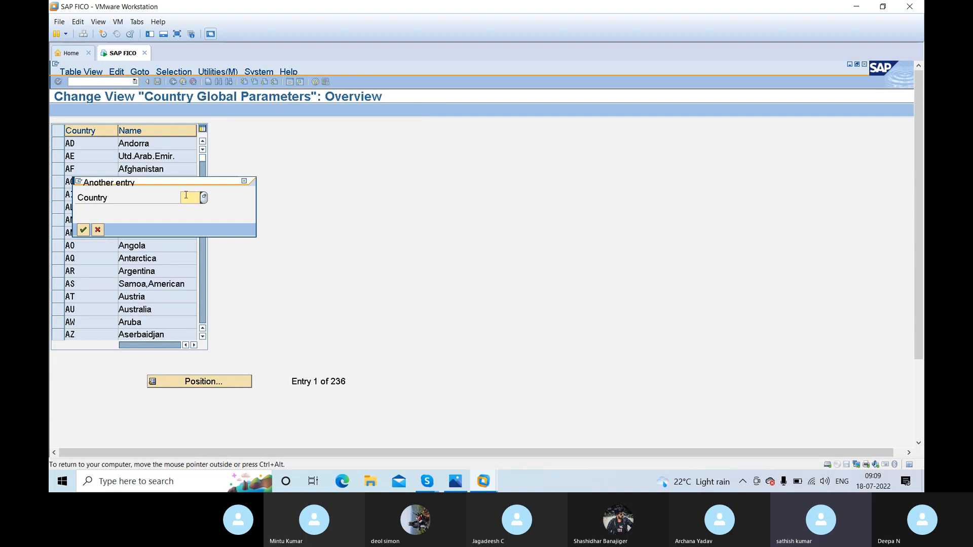
pyautogui.write('IN')
pyautogui.press('Return')
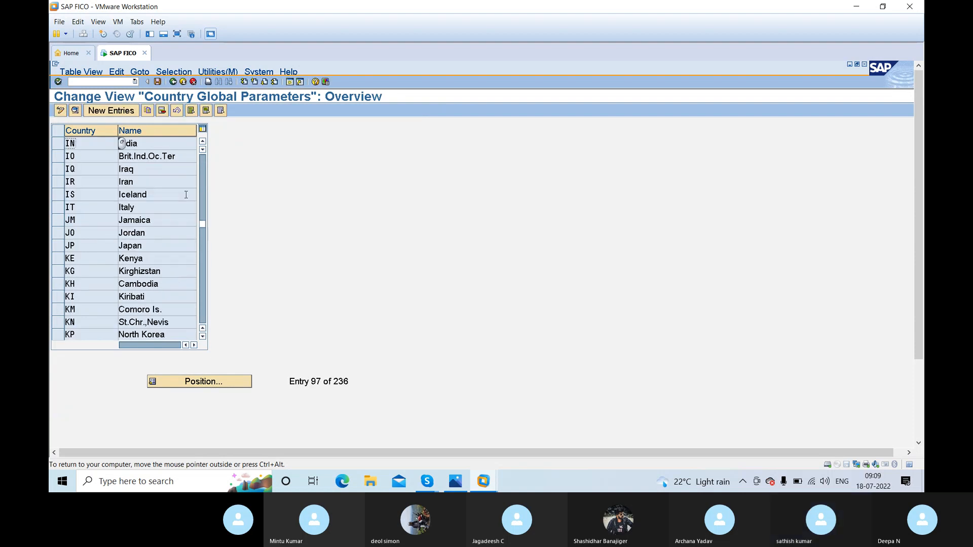
pyautogui.click(57, 148)
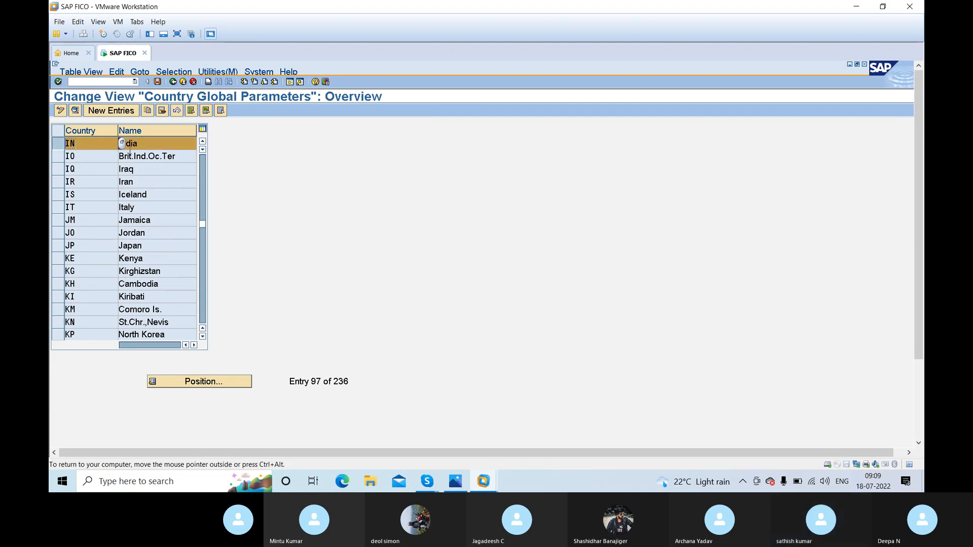
pyautogui.doubleClick(131, 146)
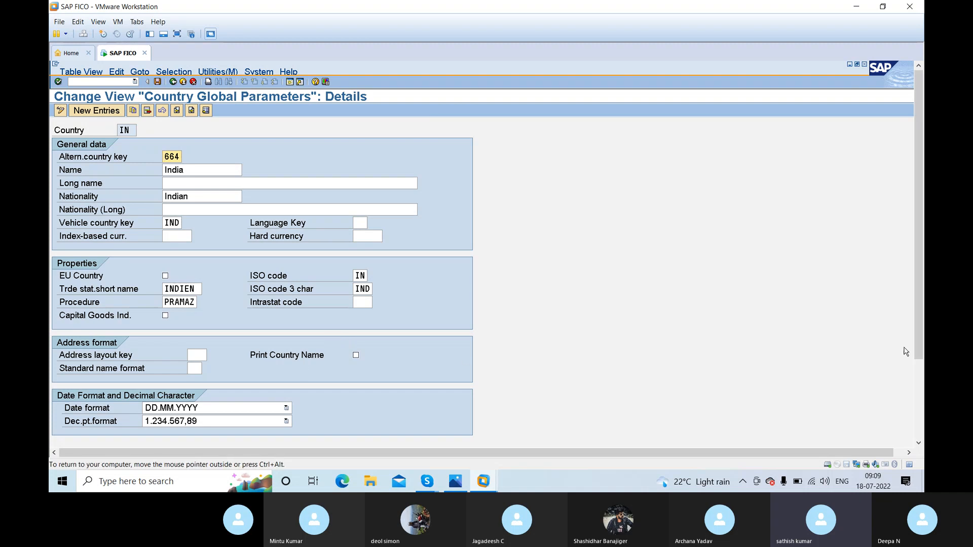
pyautogui.moveTo(919, 347)
pyautogui.mouseDown()
pyautogui.moveTo(922, 403)
pyautogui.moveTo(915, 330)
pyautogui.mouseUp()
pyautogui.click(179, 302)
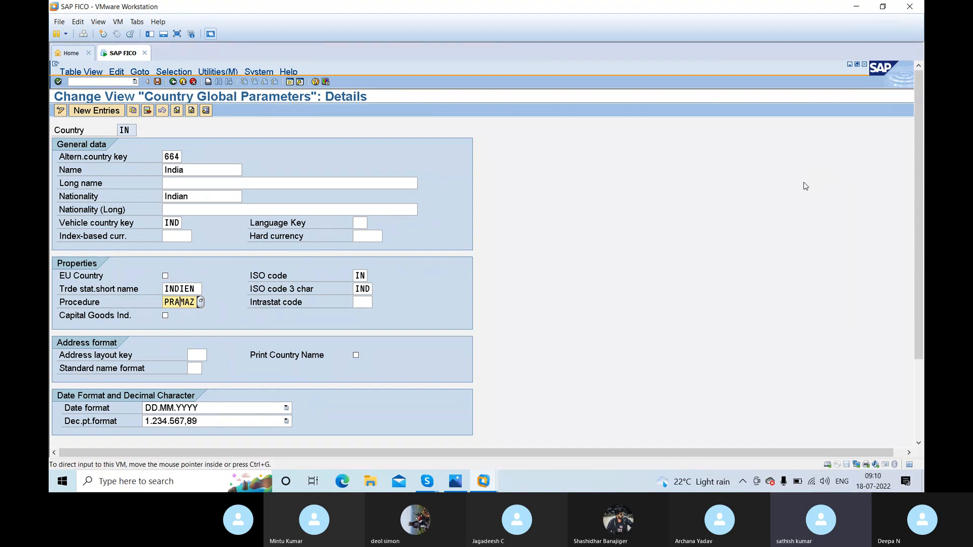
# - Switch to the Skype call, mute the microphone and leave the call
pyautogui.hotkey('alt', 'Tab')
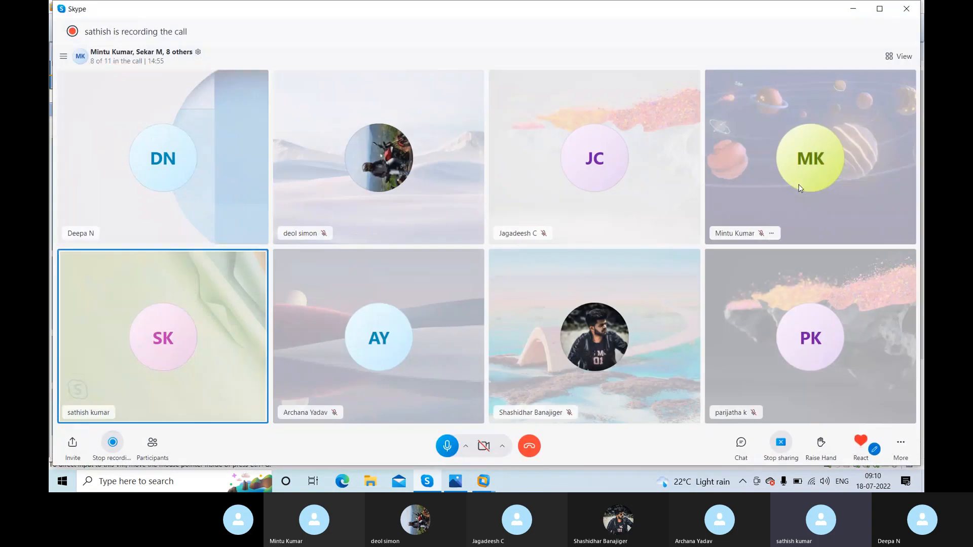
pyautogui.click(447, 448)
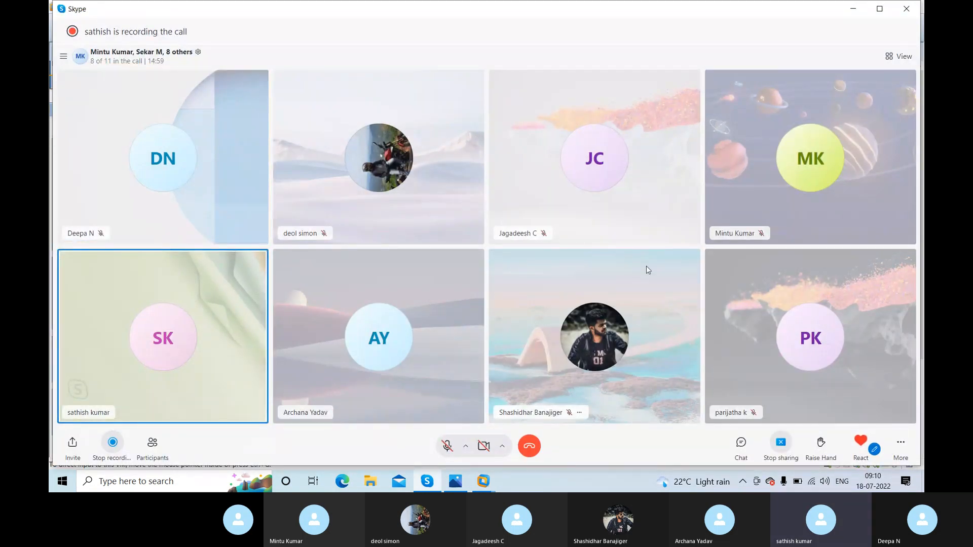
pyautogui.click(792, 453)
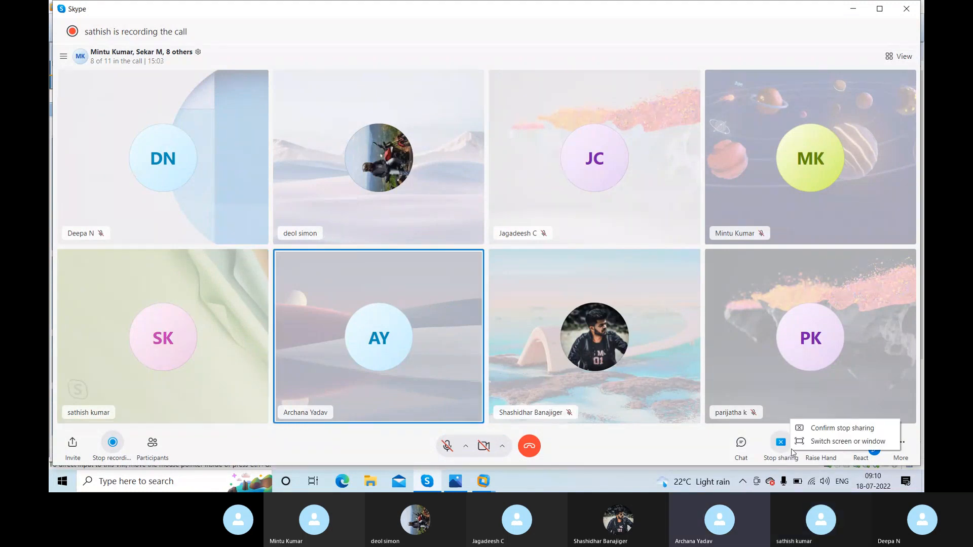
pyautogui.click(530, 448)
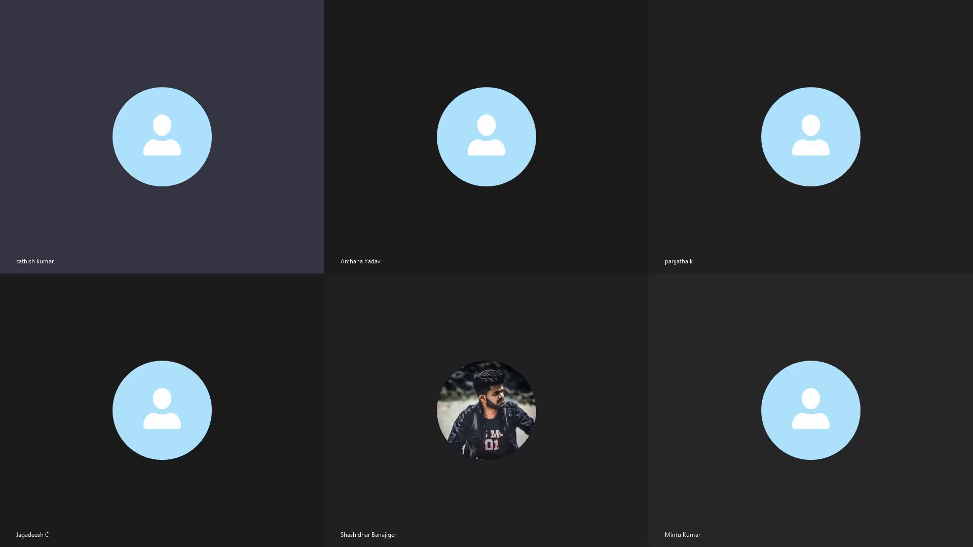